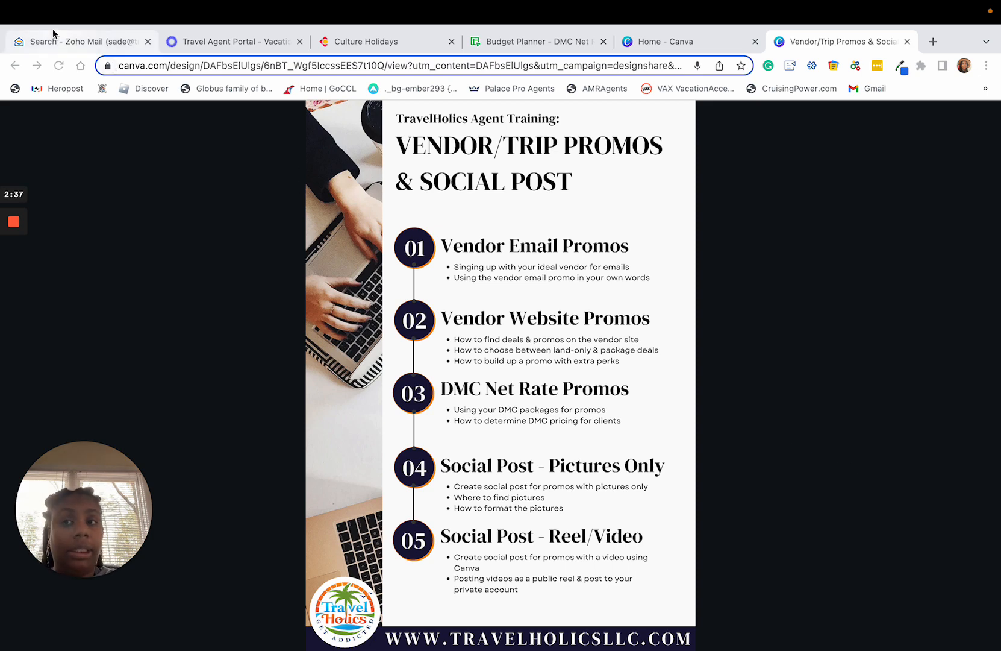
Switch to Zoho Mail, open the Sandals email "This Week's 7-7-7 Promotion!!!" and display its external images.
{"action": "left_click", "coordinate": [76, 47]}
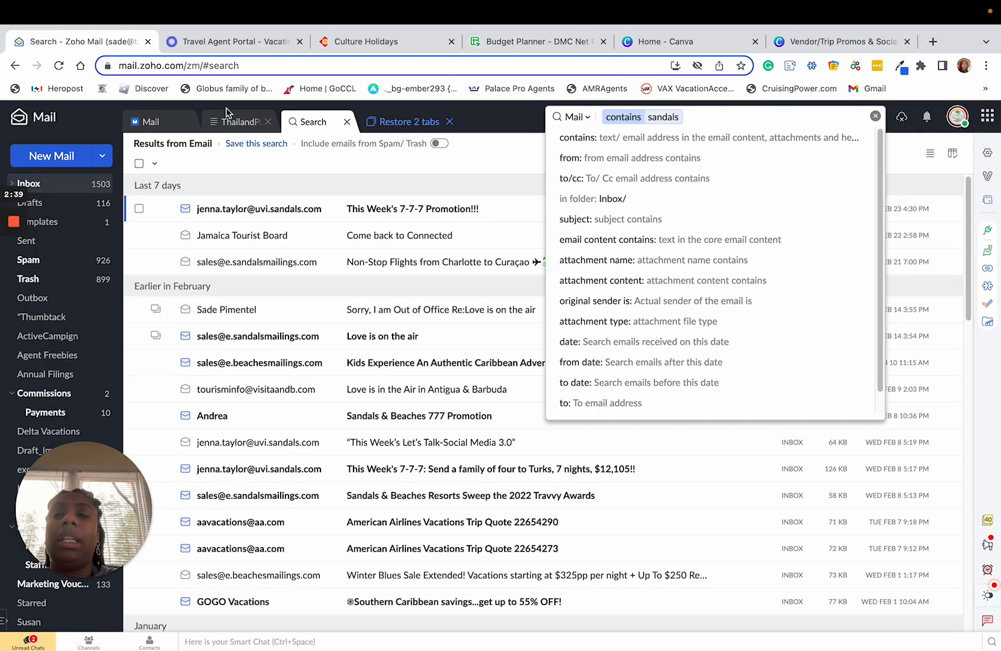
{"action": "left_click", "coordinate": [497, 173]}
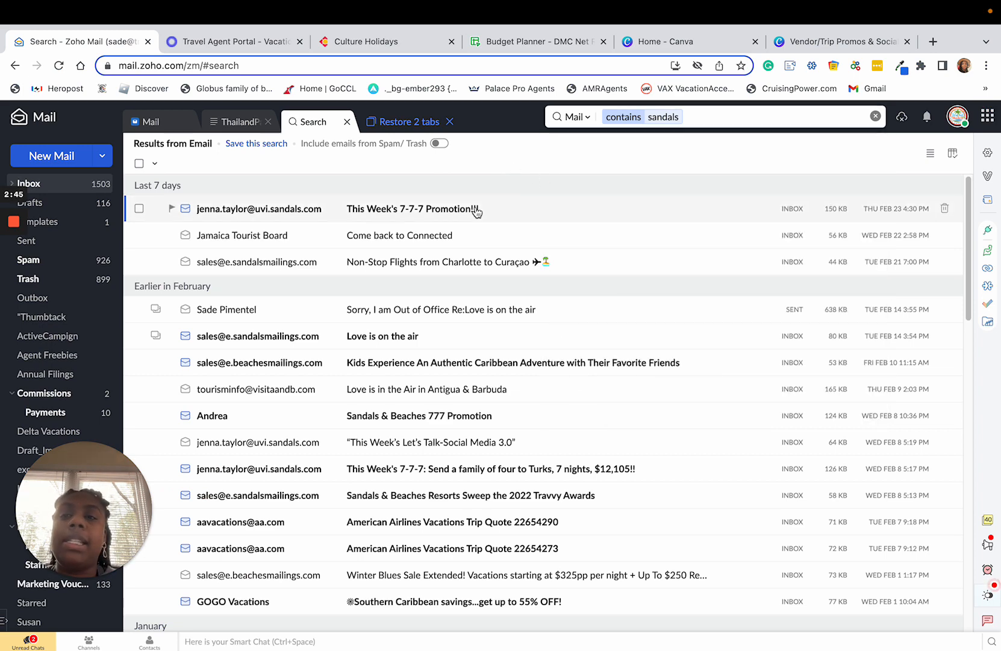
{"action": "left_click", "coordinate": [455, 211]}
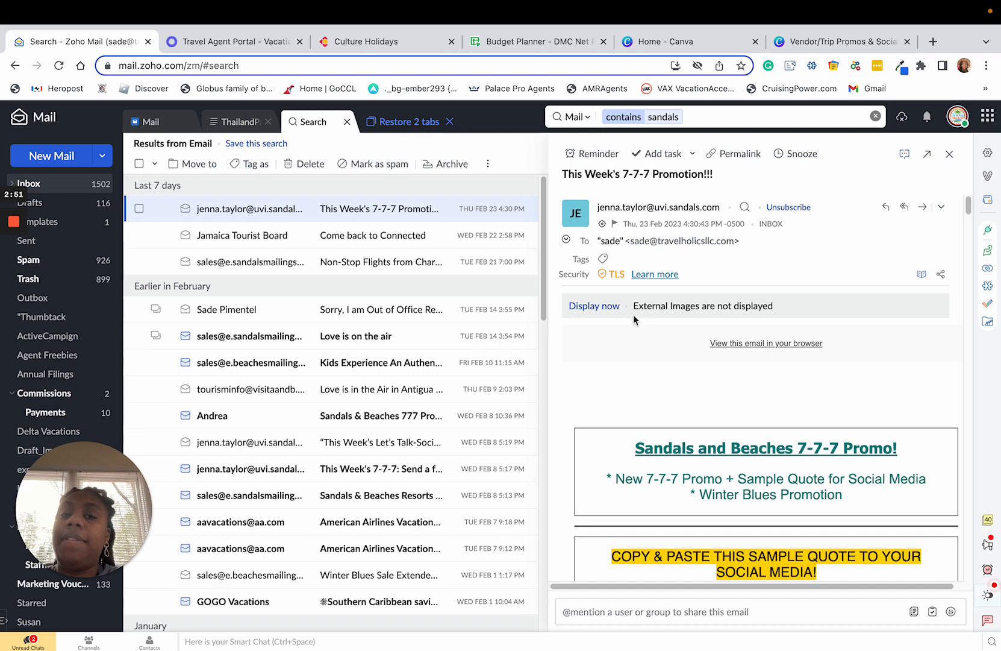
{"action": "left_click", "coordinate": [605, 306]}
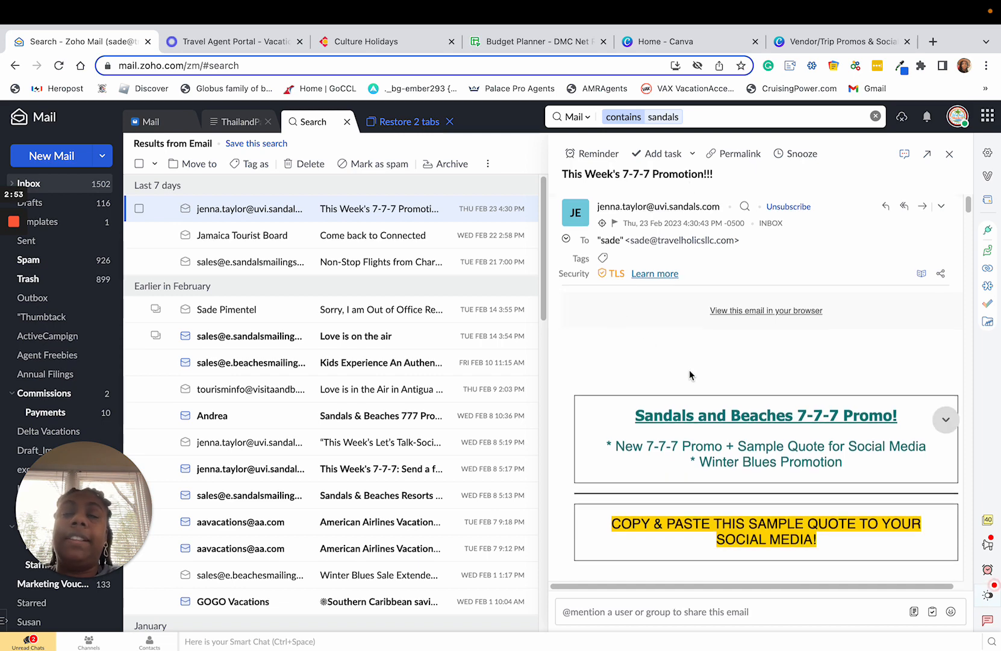
Read through the 7-7-7 promo email's opening banner and the sample quote meant for social media.
{"action": "scroll", "coordinate": [690, 374], "scroll_direction": "down", "scroll_amount": 5}
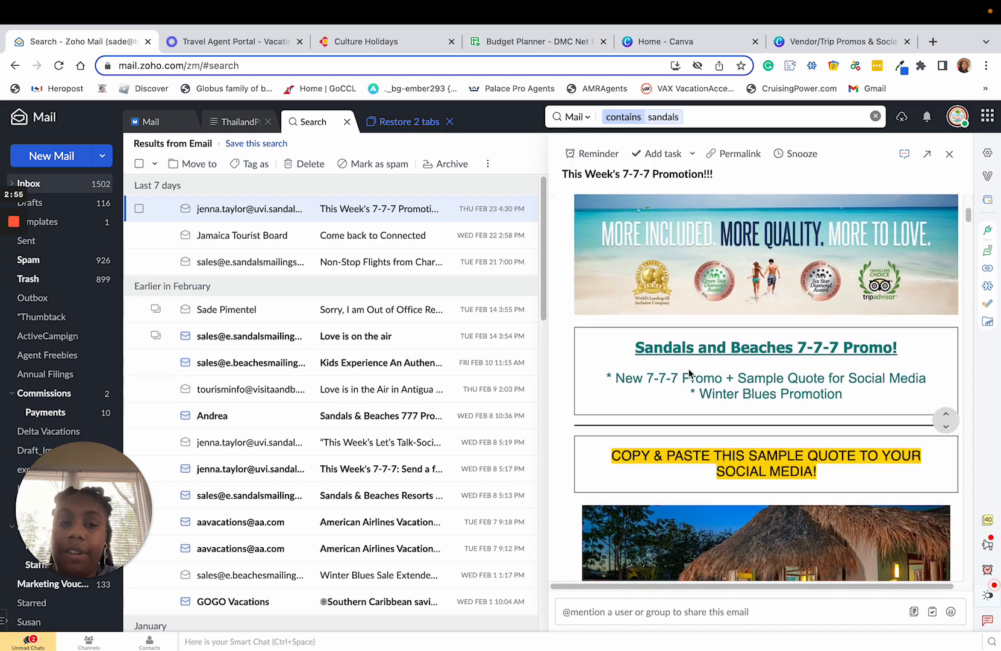
{"action": "scroll", "coordinate": [689, 369], "scroll_direction": "down", "scroll_amount": 1}
{"action": "scroll", "coordinate": [689, 369], "scroll_direction": "down", "scroll_amount": 1}
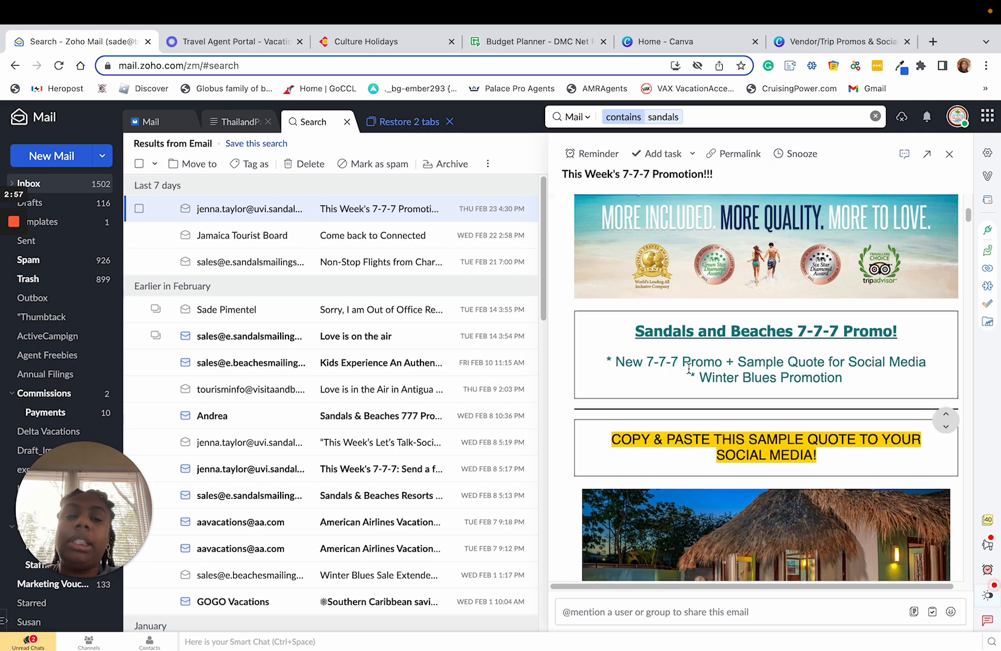
{"action": "scroll", "coordinate": [689, 367], "scroll_direction": "up", "scroll_amount": 2}
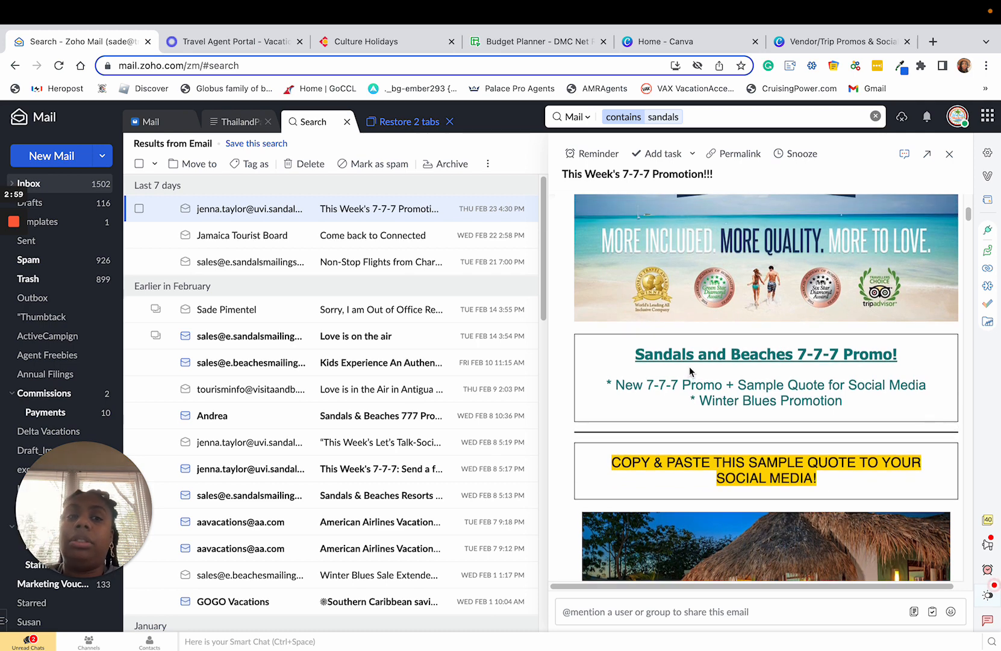
{"action": "scroll", "coordinate": [689, 367], "scroll_direction": "down", "scroll_amount": 3}
{"action": "scroll", "coordinate": [688, 366], "scroll_direction": "down", "scroll_amount": 12}
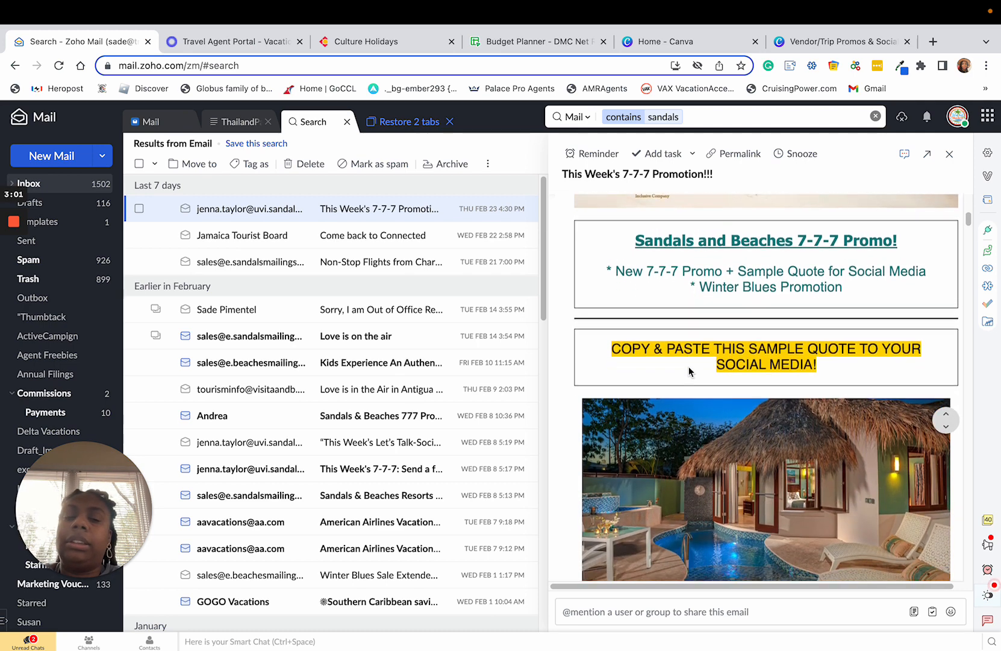
{"action": "scroll", "coordinate": [690, 372], "scroll_direction": "down", "scroll_amount": 11}
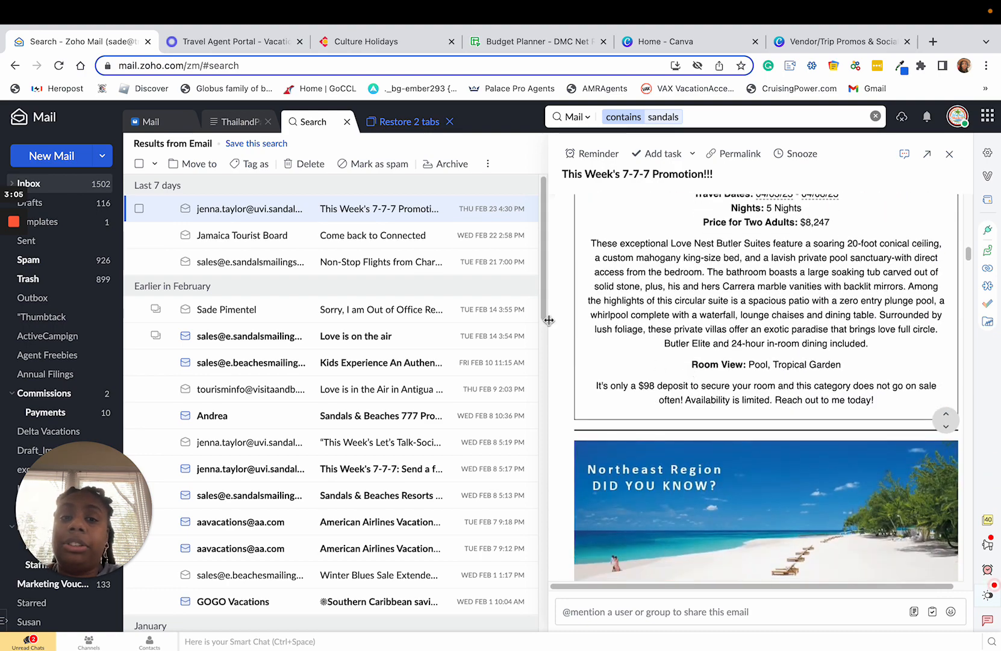
Widen the email's reading pane and bring the Sandals 7-7-7 Promotion section into view.
{"action": "left_click_drag", "start_coordinate": [546, 323], "coordinate": [349, 315]}
{"action": "scroll", "coordinate": [661, 338], "scroll_direction": "down", "scroll_amount": 3}
{"action": "scroll", "coordinate": [661, 337], "scroll_direction": "down", "scroll_amount": 15}
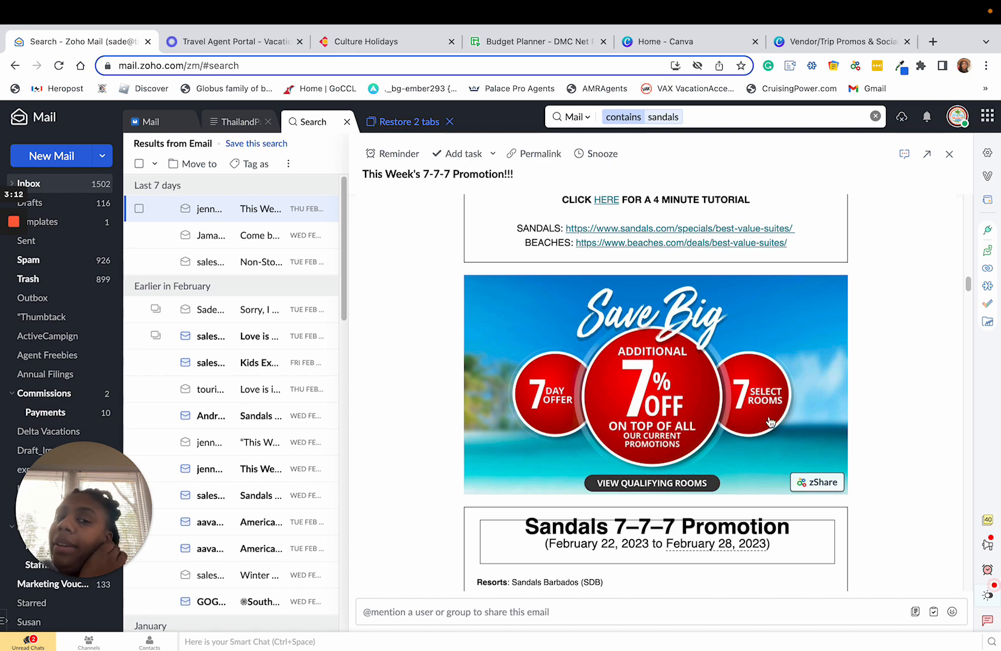
{"action": "scroll", "coordinate": [751, 416], "scroll_direction": "down", "scroll_amount": 1}
{"action": "scroll", "coordinate": [751, 416], "scroll_direction": "down", "scroll_amount": 4}
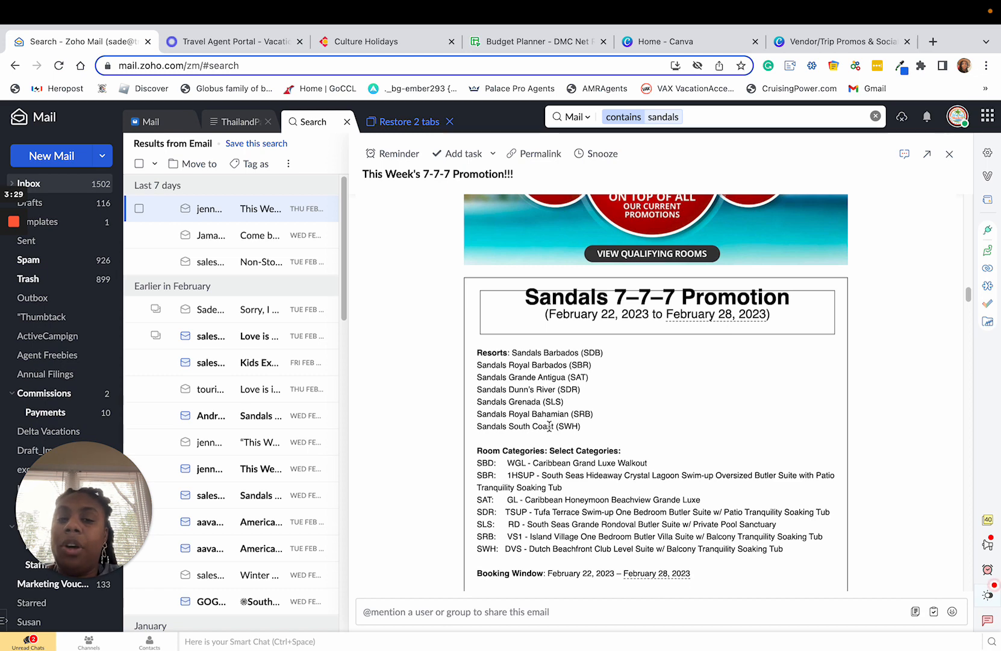
Highlight the list of select room categories in the Sandals 7-7-7 Promotion, then clear the selection.
{"action": "scroll", "coordinate": [548, 426], "scroll_direction": "down", "scroll_amount": 1}
{"action": "scroll", "coordinate": [552, 425], "scroll_direction": "down", "scroll_amount": 1}
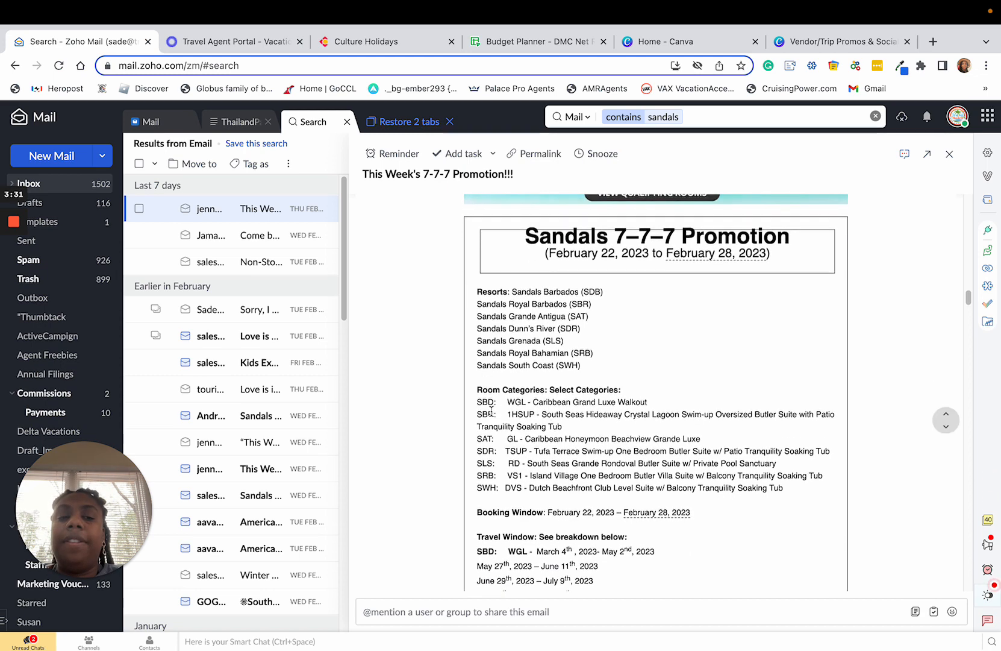
{"action": "left_click_drag", "start_coordinate": [476, 402], "coordinate": [778, 501]}
{"action": "scroll", "coordinate": [739, 542], "scroll_direction": "down", "scroll_amount": 3}
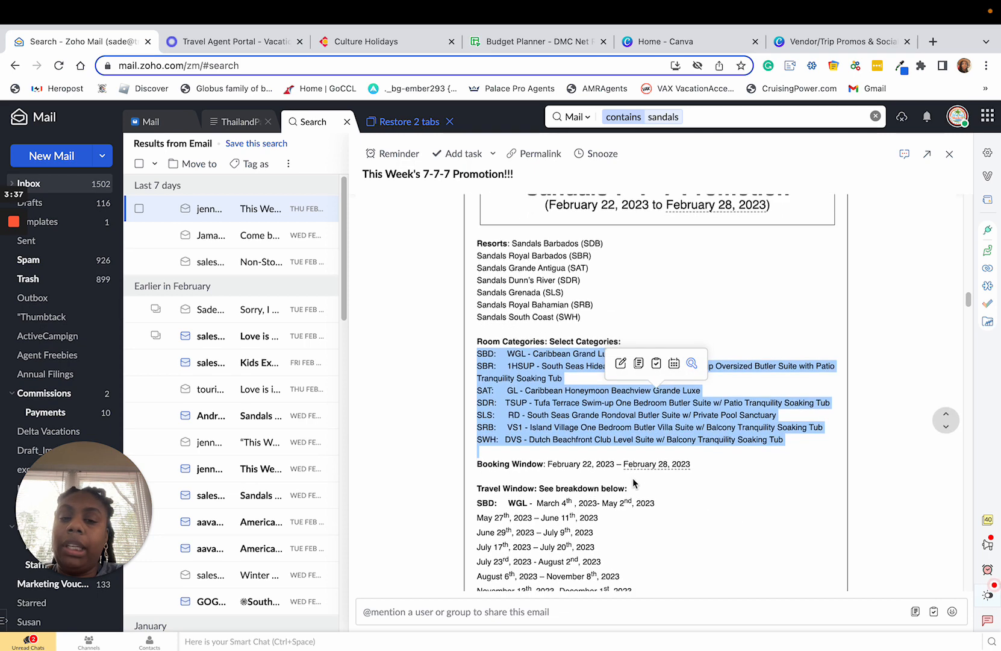
{"action": "scroll", "coordinate": [633, 484], "scroll_direction": "down", "scroll_amount": 4}
{"action": "left_click", "coordinate": [431, 390]}
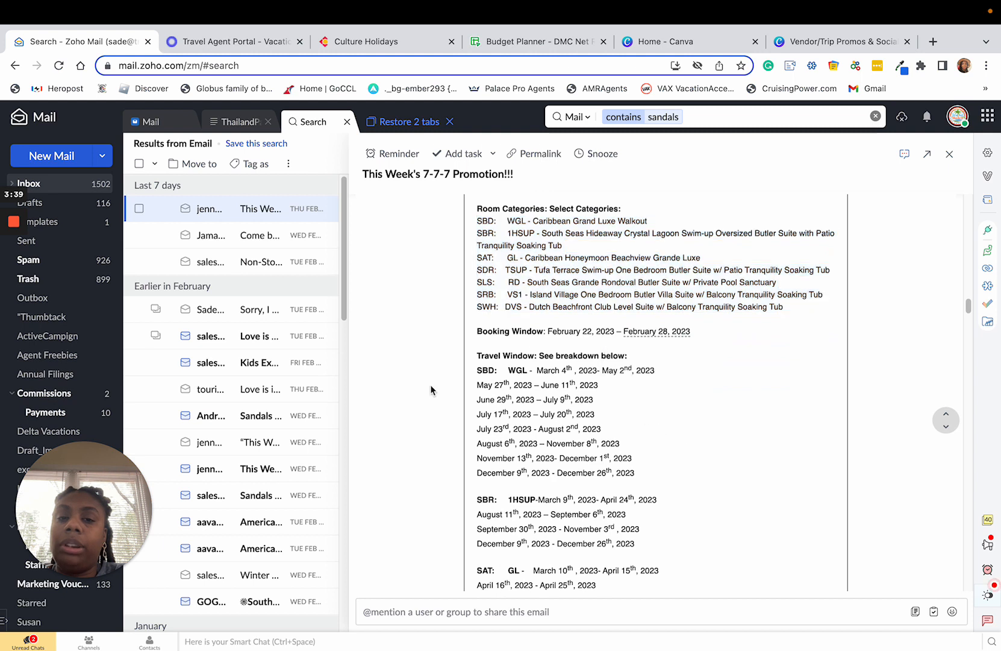
Highlight the SBD travel window dates in the Sandals promotion, then only the WGL room code.
{"action": "left_click_drag", "start_coordinate": [477, 351], "coordinate": [666, 474]}
{"action": "scroll", "coordinate": [666, 474], "scroll_direction": "down", "scroll_amount": 1}
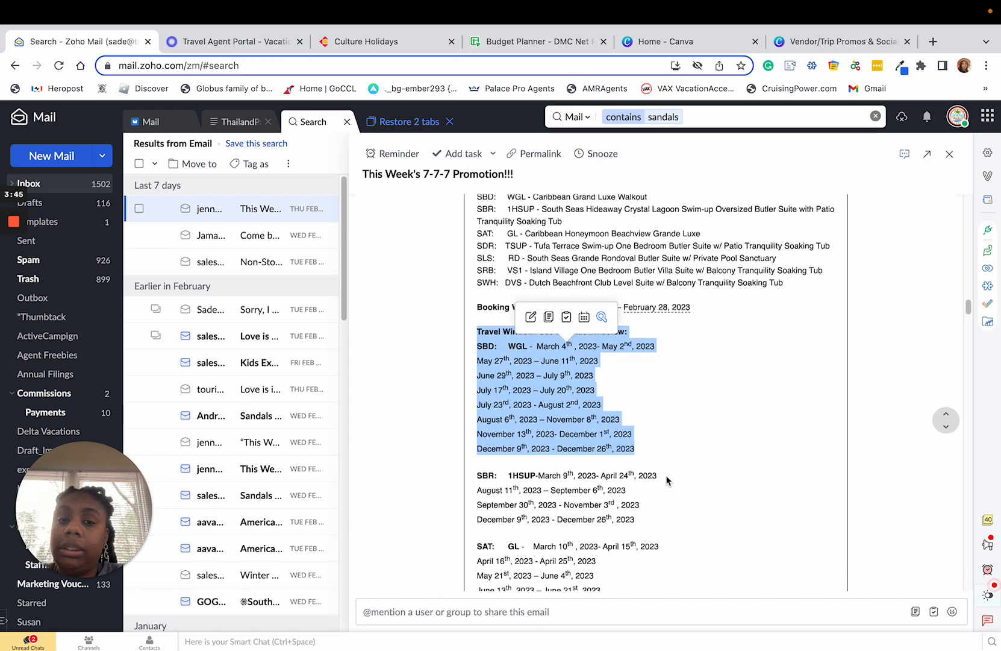
{"action": "left_click", "coordinate": [553, 477]}
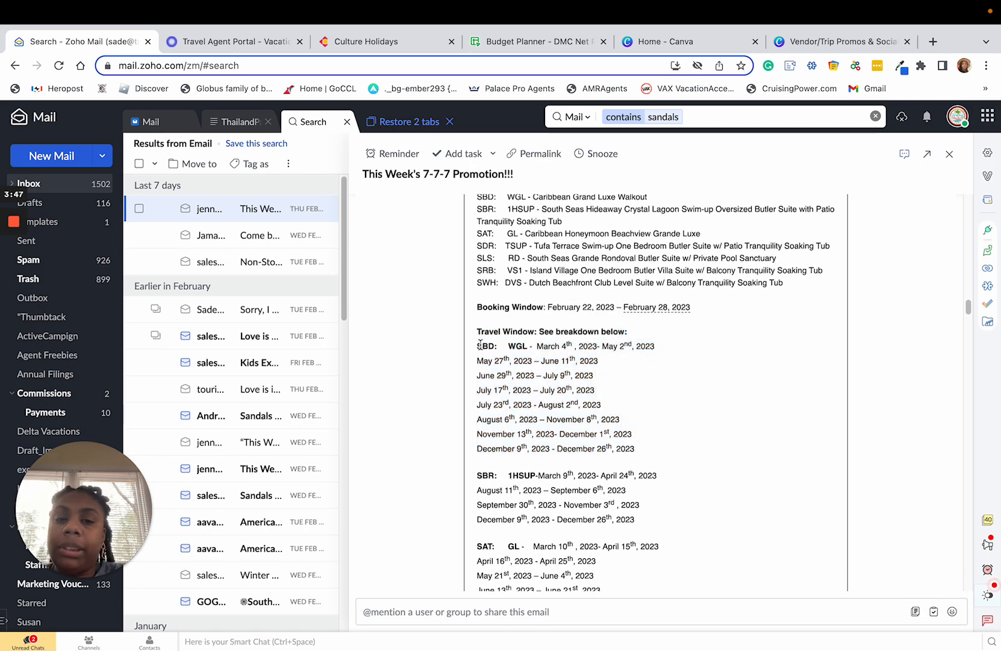
{"action": "left_click_drag", "start_coordinate": [478, 345], "coordinate": [527, 345]}
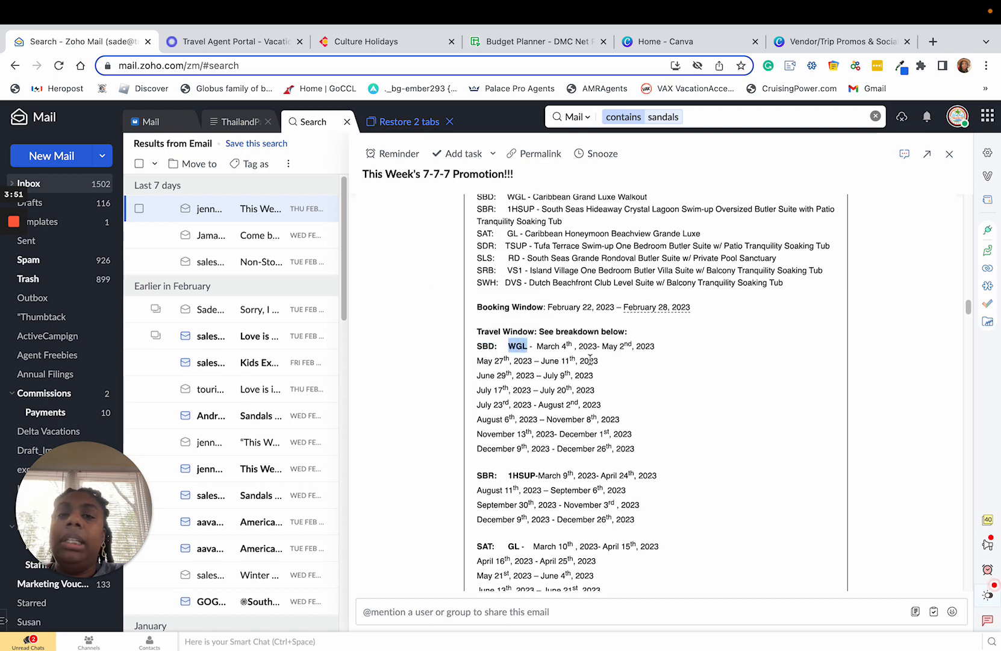
Cross-reference the Sandals Barbados resort entry with the WGL code in the travel window by highlighting each.
{"action": "scroll", "coordinate": [711, 380], "scroll_direction": "up", "scroll_amount": 2}
{"action": "scroll", "coordinate": [662, 260], "scroll_direction": "up", "scroll_amount": 3}
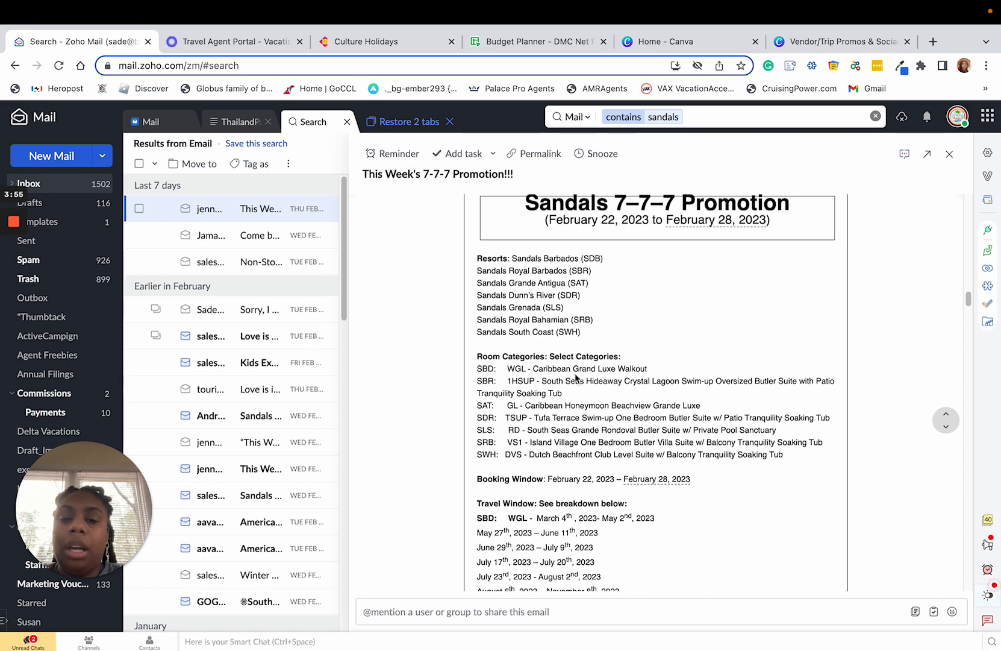
{"action": "scroll", "coordinate": [522, 426], "scroll_direction": "down", "scroll_amount": 2}
{"action": "scroll", "coordinate": [603, 326], "scroll_direction": "up", "scroll_amount": 2}
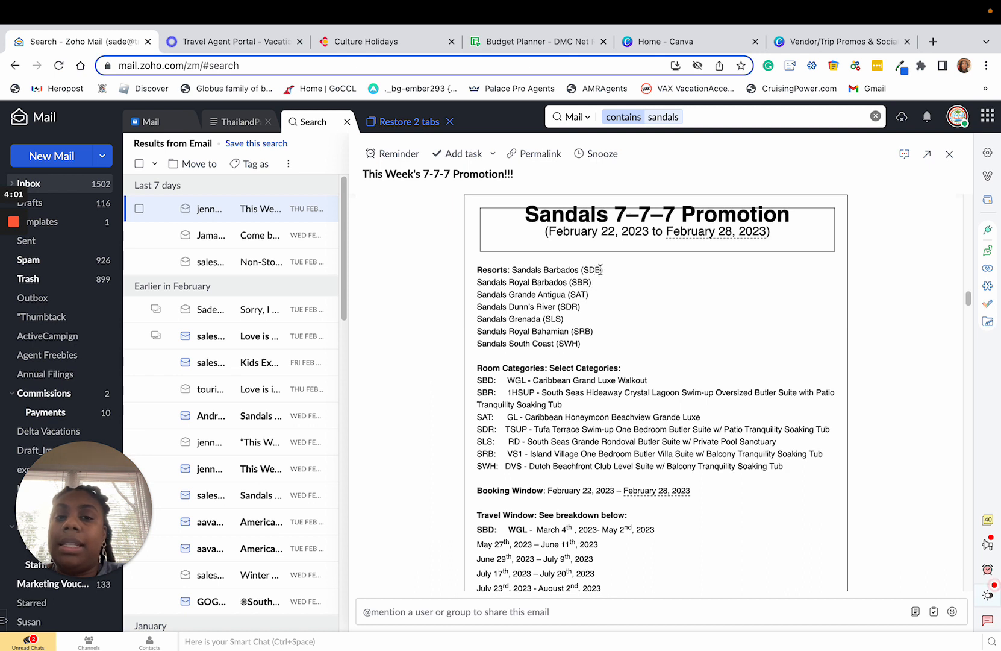
{"action": "left_click_drag", "start_coordinate": [601, 269], "coordinate": [510, 269]}
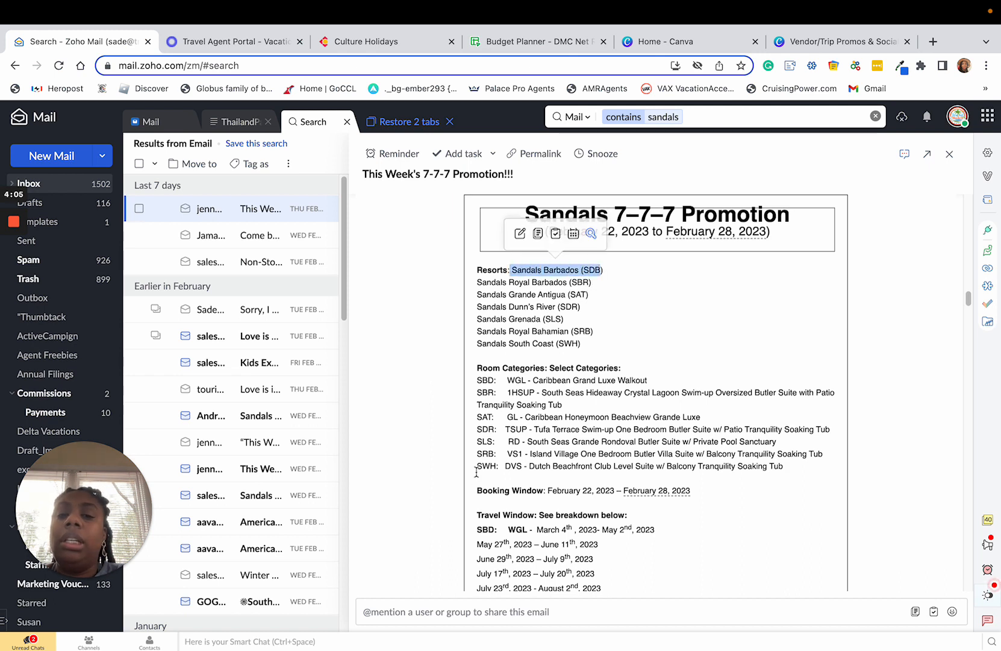
{"action": "left_click_drag", "start_coordinate": [496, 529], "coordinate": [526, 529]}
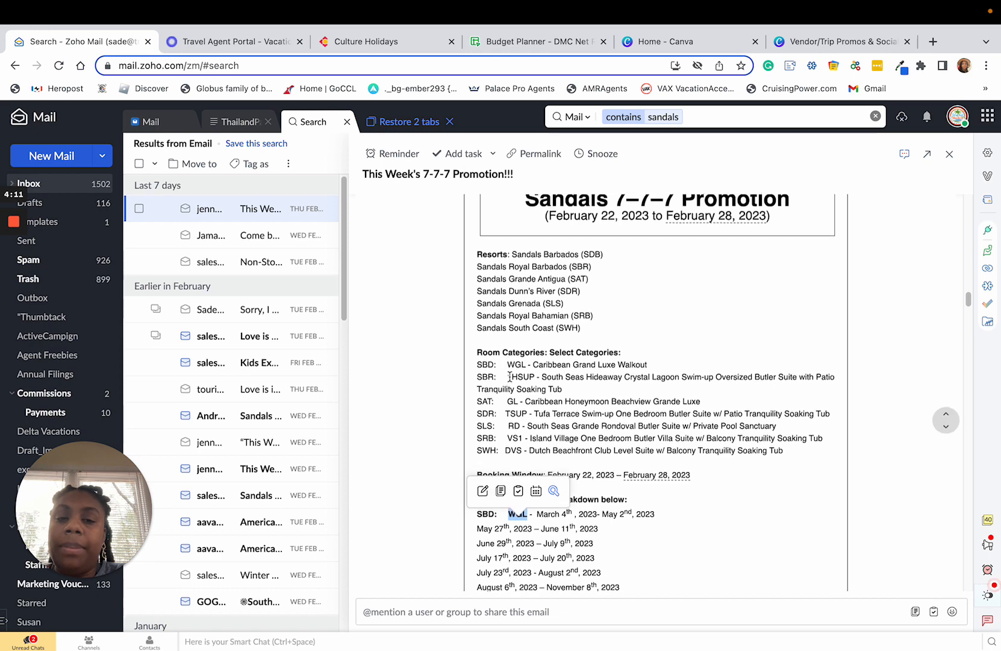
Highlight the Caribbean Grand Luxe Walkout room category and the Sandals Barbados resort it applies to.
{"action": "scroll", "coordinate": [500, 356], "scroll_direction": "down", "scroll_amount": 1}
{"action": "left_click_drag", "start_coordinate": [477, 359], "coordinate": [654, 366]}
{"action": "scroll", "coordinate": [529, 464], "scroll_direction": "down", "scroll_amount": 1}
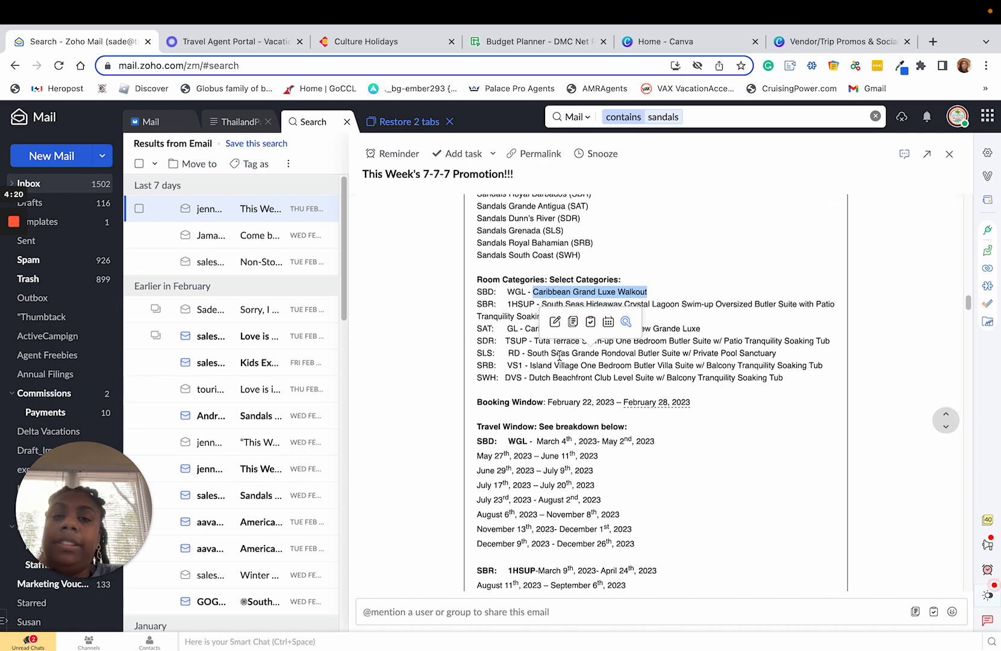
{"action": "scroll", "coordinate": [559, 355], "scroll_direction": "up", "scroll_amount": 1}
{"action": "left_click_drag", "start_coordinate": [507, 247], "coordinate": [608, 248]}
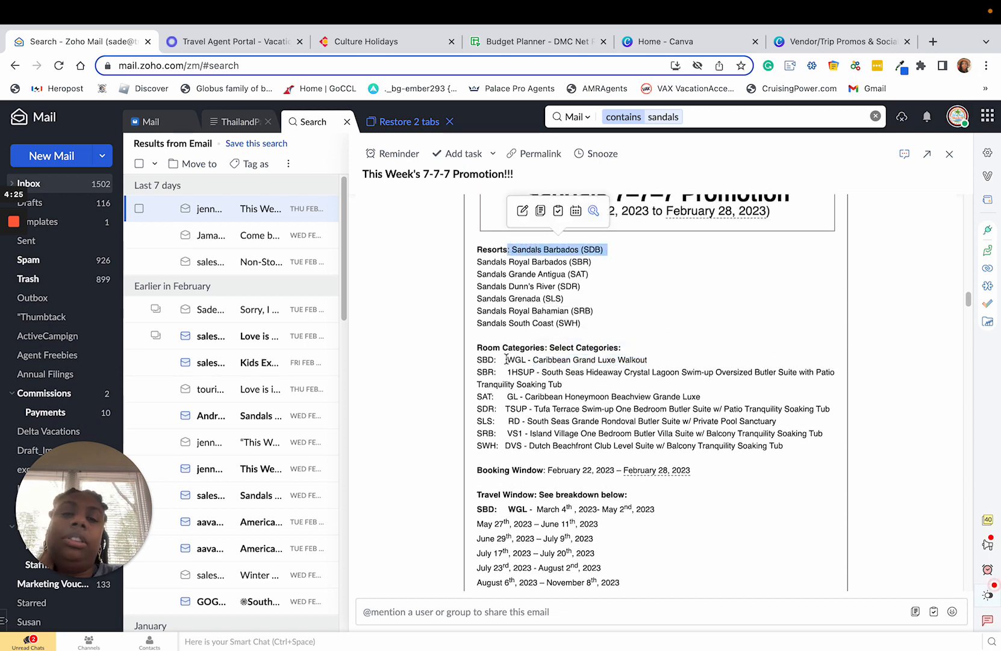
{"action": "left_click_drag", "start_coordinate": [533, 359], "coordinate": [641, 358]}
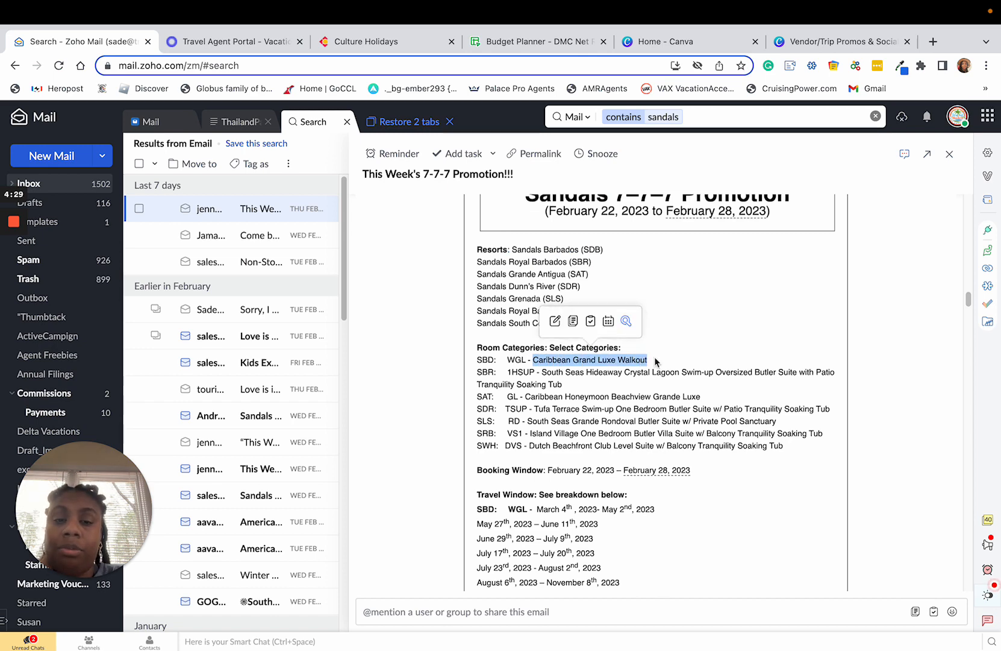
Highlight the WGL travel dates March 4th, 2023 - May 2nd, 2023, then clear the selection and view the other date ranges.
{"action": "scroll", "coordinate": [575, 496], "scroll_direction": "down", "scroll_amount": 1}
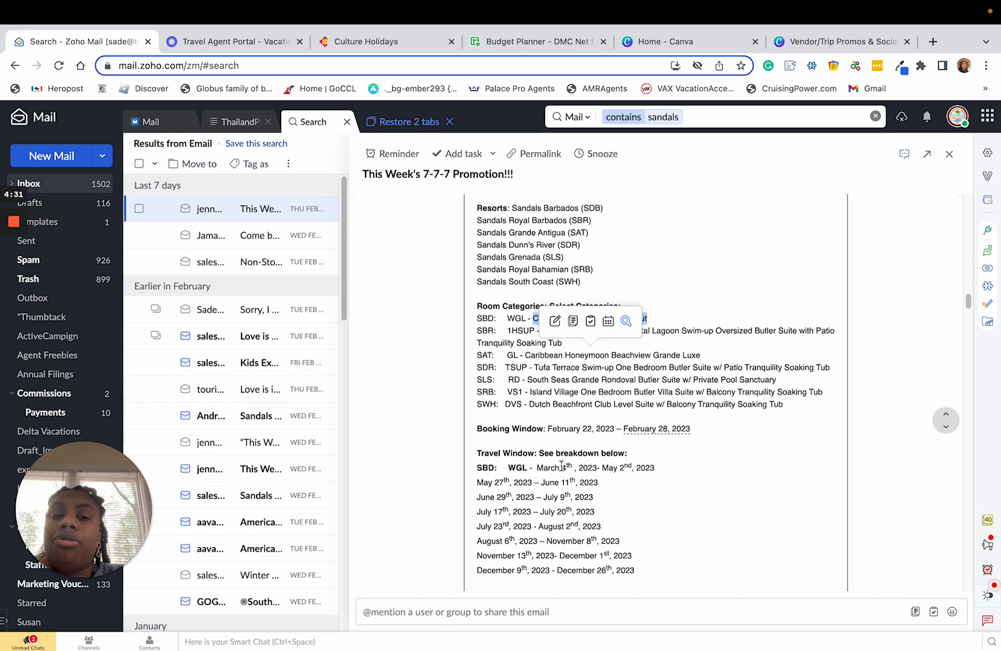
{"action": "left_click_drag", "start_coordinate": [536, 468], "coordinate": [652, 466]}
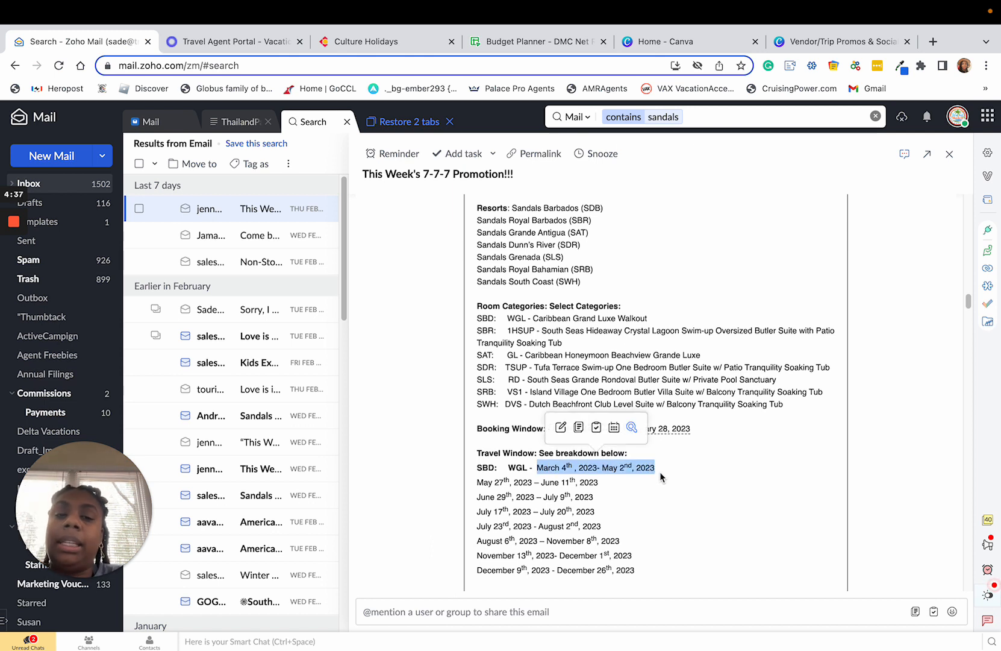
{"action": "scroll", "coordinate": [656, 472], "scroll_direction": "down", "scroll_amount": 1}
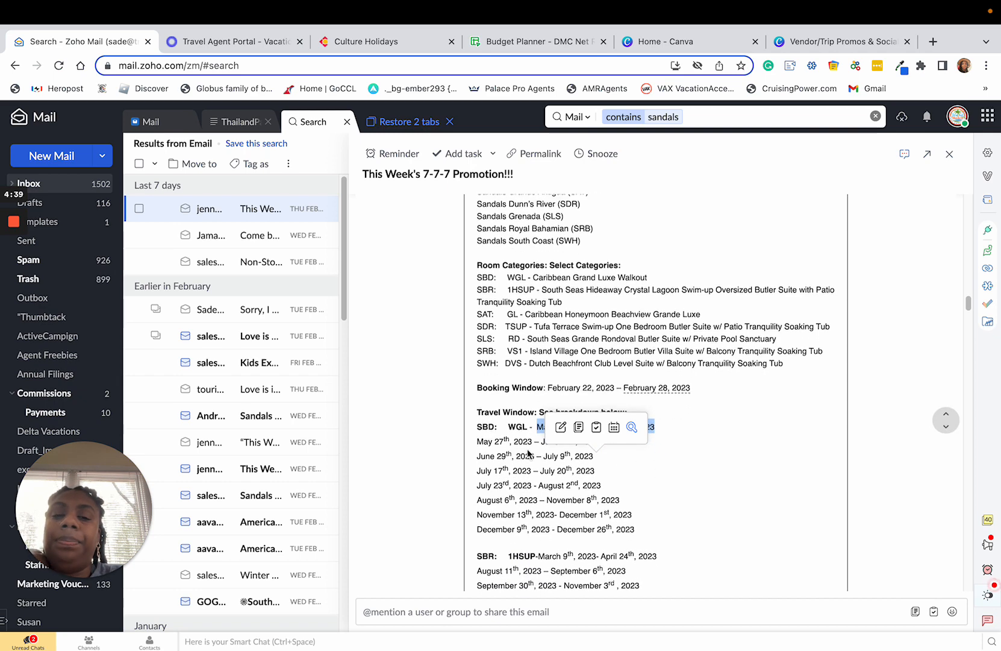
{"action": "scroll", "coordinate": [667, 449], "scroll_direction": "down", "scroll_amount": 3}
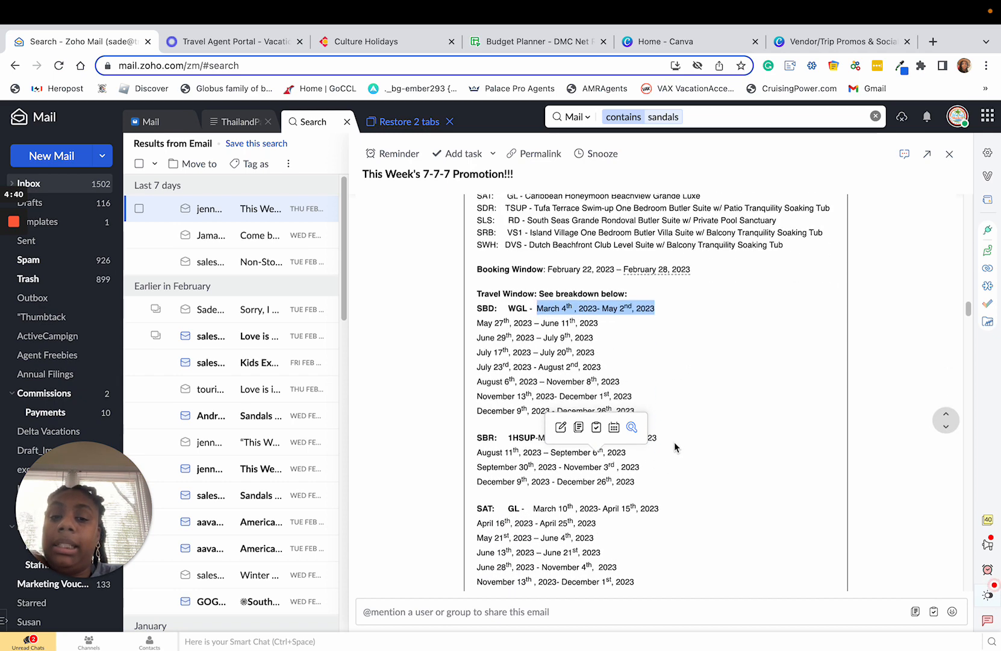
{"action": "scroll", "coordinate": [727, 444], "scroll_direction": "down", "scroll_amount": 1}
{"action": "left_click", "coordinate": [739, 441]}
{"action": "scroll", "coordinate": [736, 441], "scroll_direction": "down", "scroll_amount": 1}
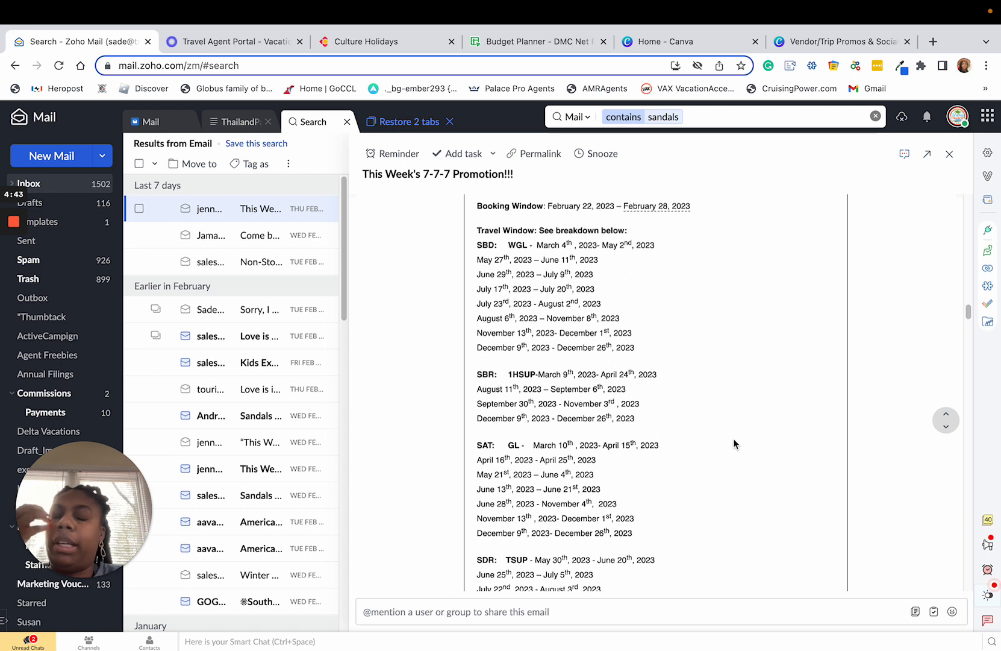
Highlight the SBD, SBR and SAT resort codes in the travel window and review the remaining resorts' dates.
{"action": "left_click_drag", "start_coordinate": [500, 244], "coordinate": [484, 246]}
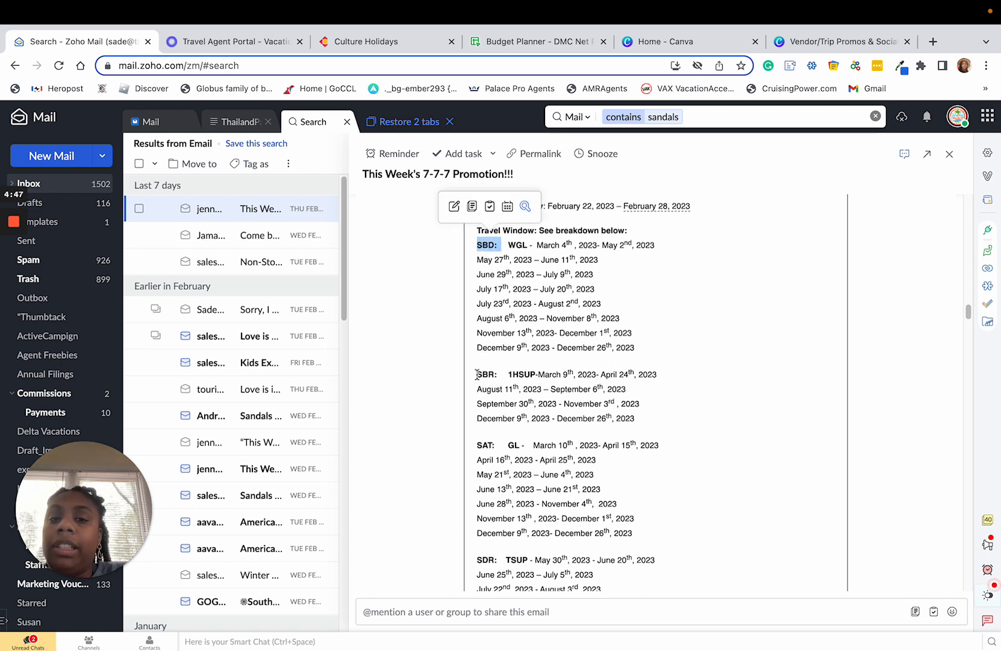
{"action": "left_click_drag", "start_coordinate": [477, 374], "coordinate": [498, 374]}
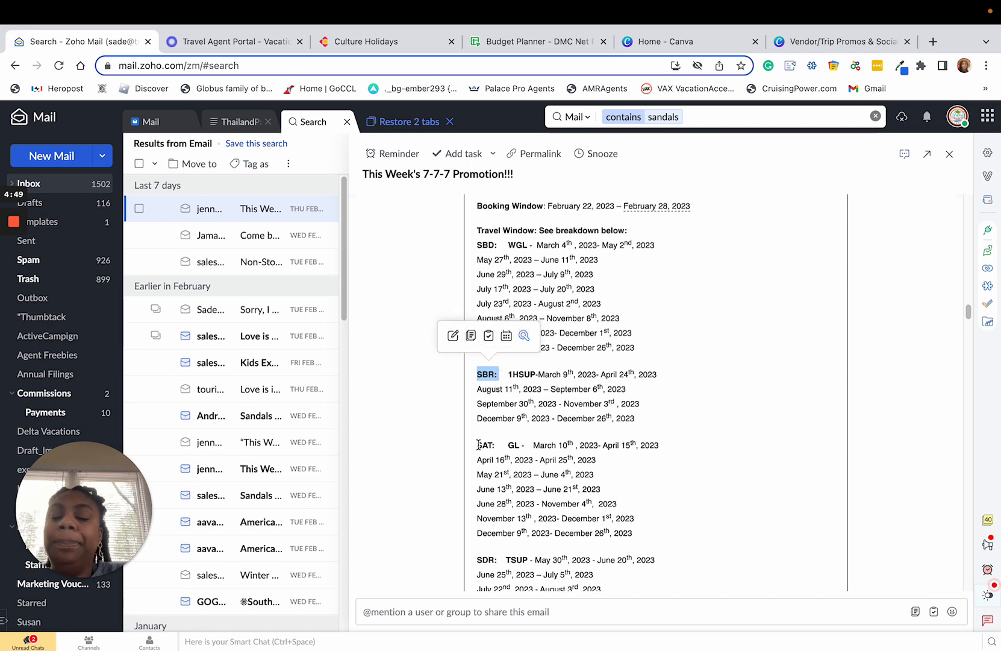
{"action": "left_click_drag", "start_coordinate": [479, 445], "coordinate": [528, 444]}
{"action": "scroll", "coordinate": [530, 442], "scroll_direction": "down", "scroll_amount": 4}
{"action": "scroll", "coordinate": [530, 443], "scroll_direction": "down", "scroll_amount": 5}
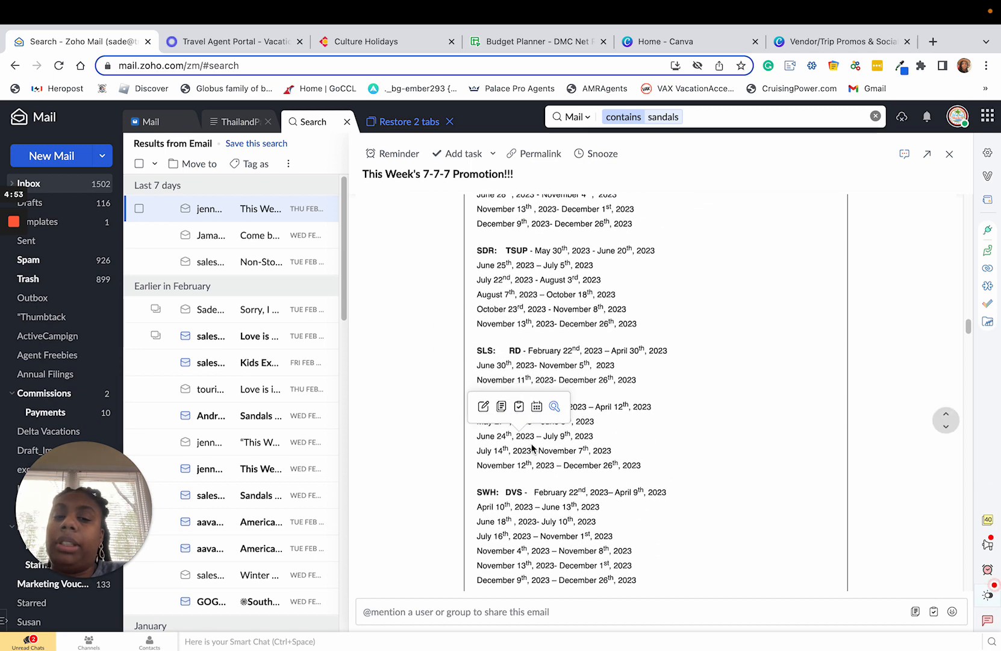
{"action": "scroll", "coordinate": [673, 362], "scroll_direction": "down", "scroll_amount": 4}
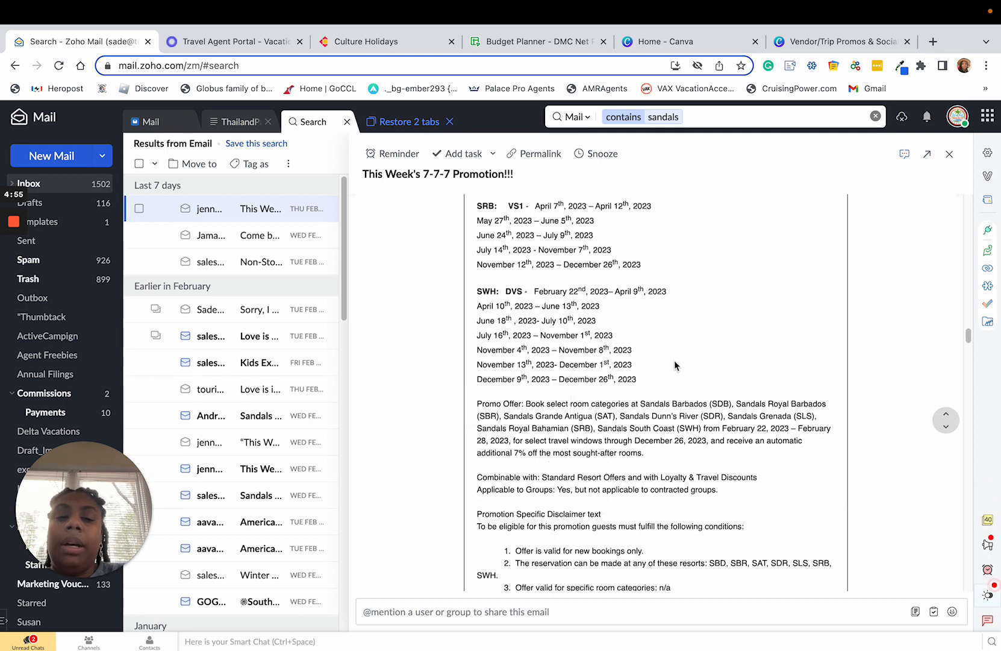
Move past the Sandals promotion terms to the Beaches 7-7-7 Promotion section and clear the text selection.
{"action": "left_click_drag", "start_coordinate": [508, 324], "coordinate": [796, 442]}
{"action": "scroll", "coordinate": [795, 441], "scroll_direction": "down", "scroll_amount": 5}
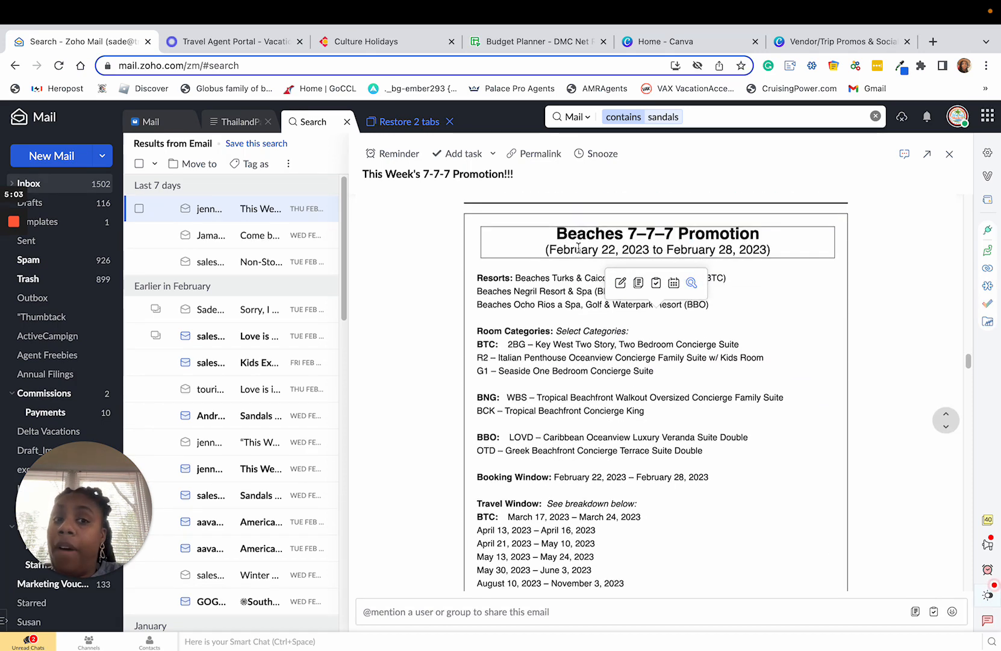
{"action": "left_click", "coordinate": [505, 278]}
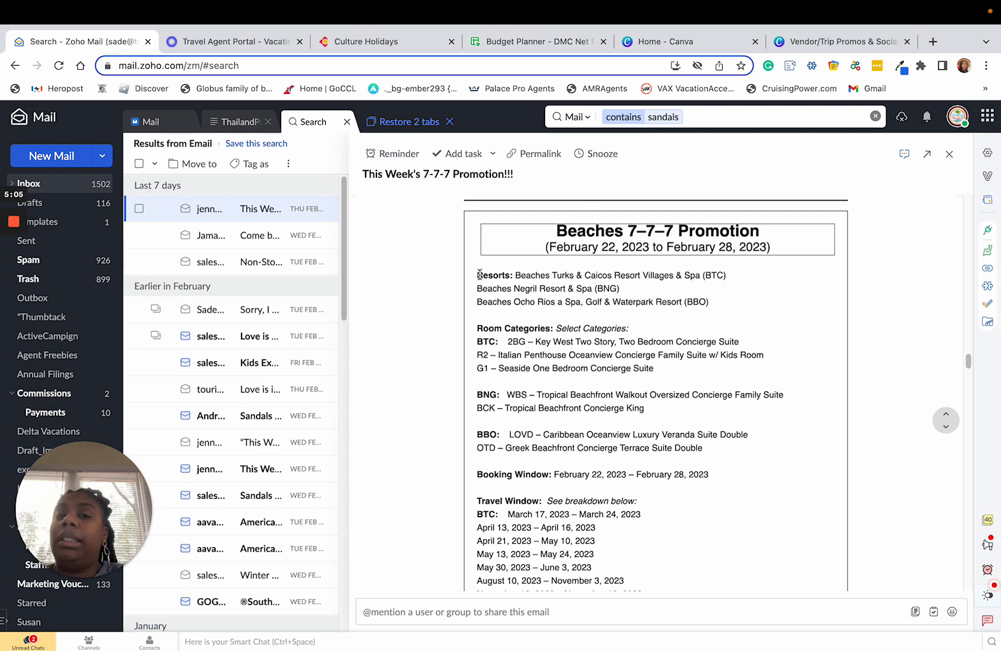
Highlight the three Beaches resorts and the BTC code in the Travel Window, then review the BTC and BNG travel dates.
{"action": "left_click_drag", "start_coordinate": [476, 277], "coordinate": [723, 312]}
{"action": "scroll", "coordinate": [530, 343], "scroll_direction": "down", "scroll_amount": 3}
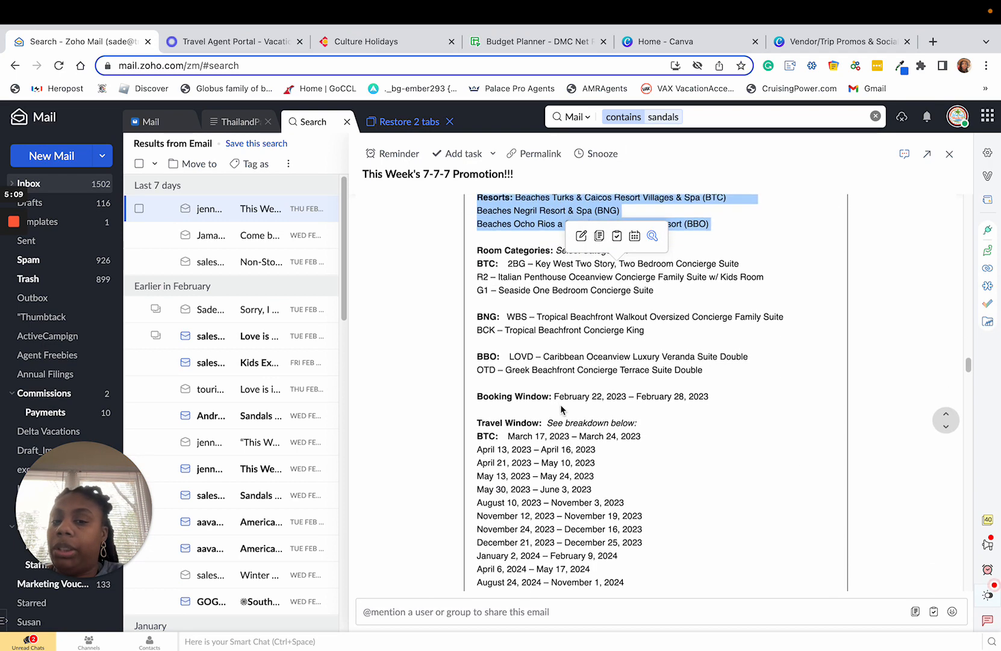
{"action": "left_click_drag", "start_coordinate": [502, 432], "coordinate": [480, 430]}
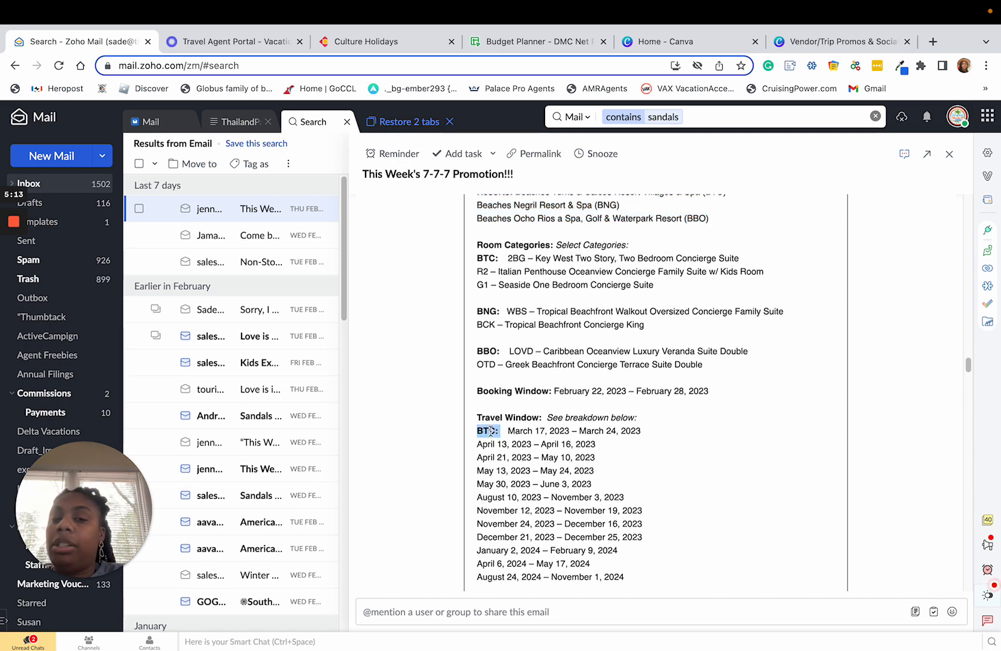
{"action": "left_click", "coordinate": [503, 431]}
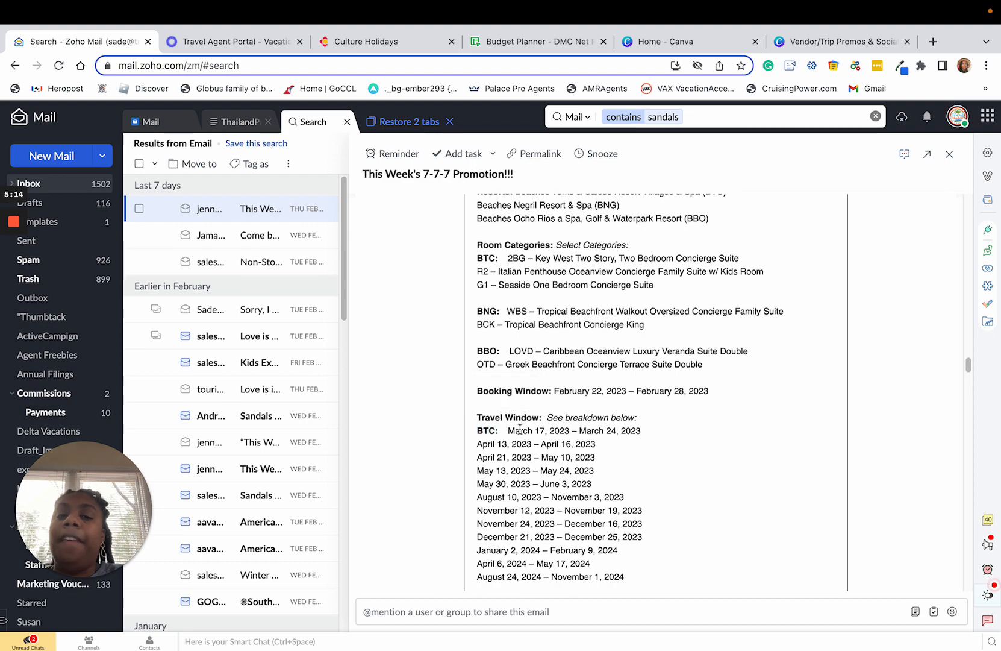
{"action": "scroll", "coordinate": [518, 433], "scroll_direction": "down", "scroll_amount": 1}
{"action": "scroll", "coordinate": [514, 455], "scroll_direction": "down", "scroll_amount": 10}
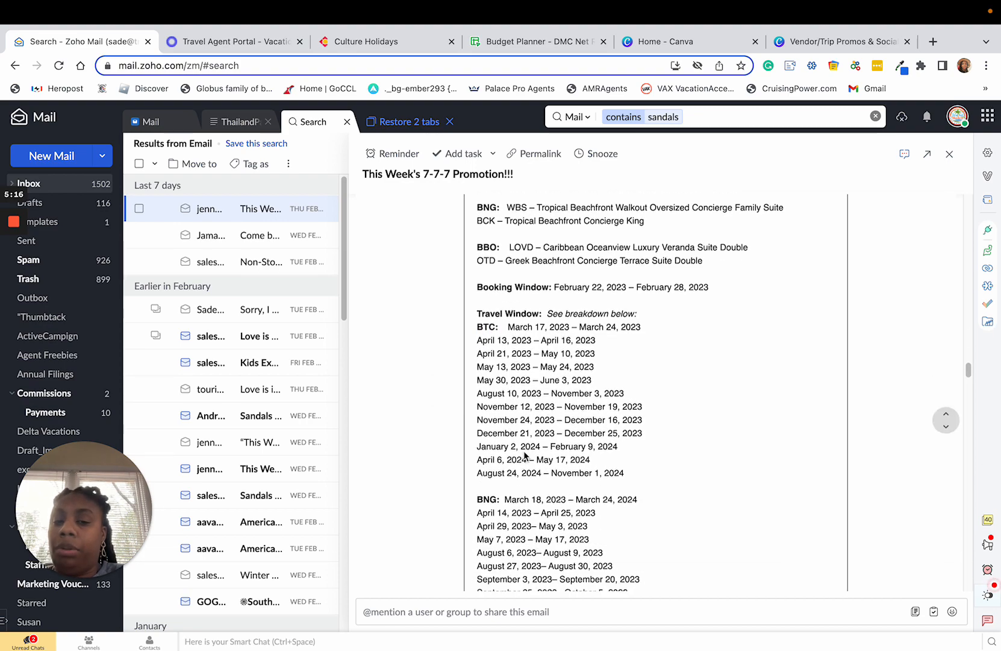
Return to the start of the promotional email and highlight the "COPY & PASTE THIS SAMPLE QUOTE TO YOUR SOCIAL MEDIA!" heading.
{"action": "scroll", "coordinate": [617, 381], "scroll_direction": "up", "scroll_amount": 15}
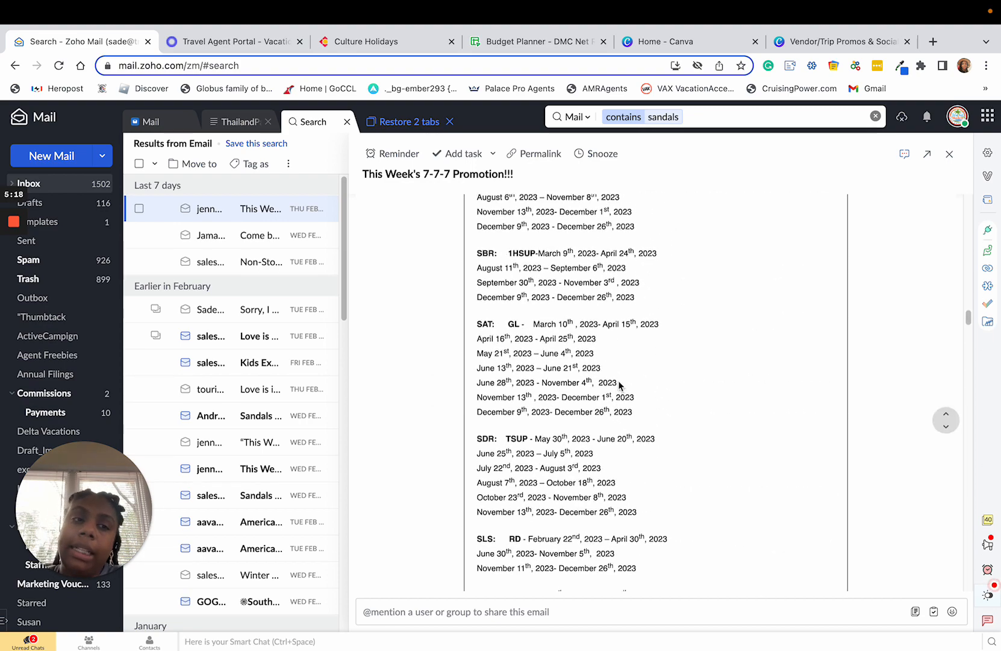
{"action": "scroll", "coordinate": [617, 380], "scroll_direction": "up", "scroll_amount": 8}
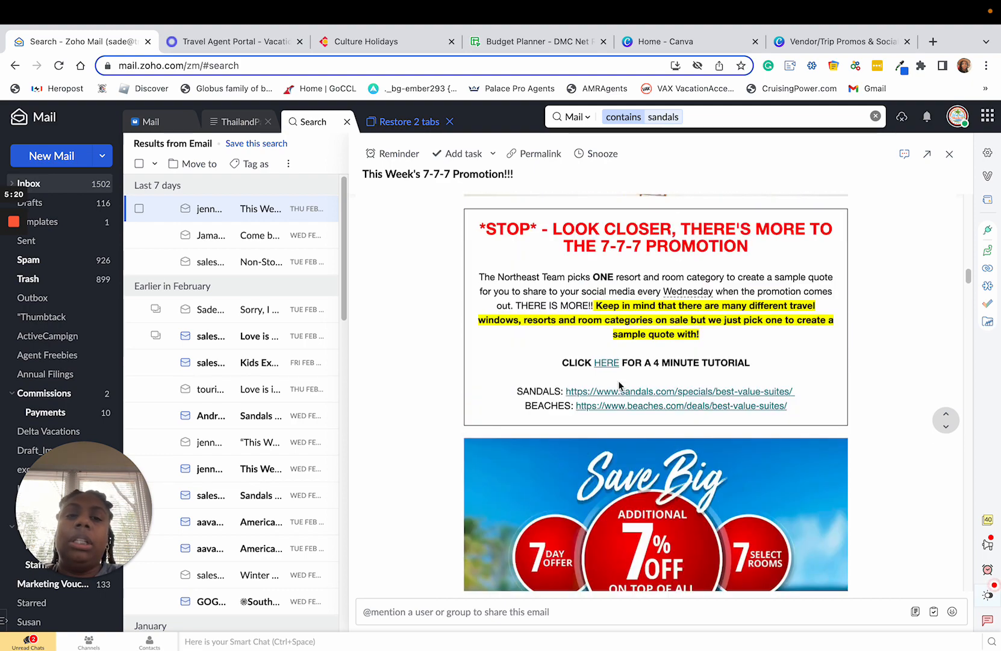
{"action": "scroll", "coordinate": [618, 380], "scroll_direction": "up", "scroll_amount": 8}
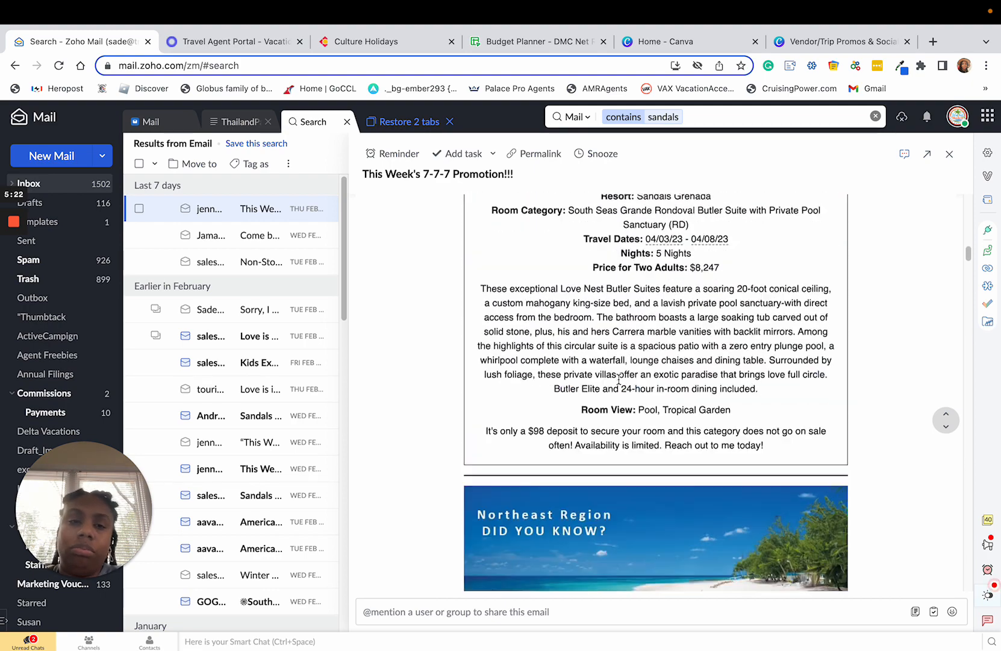
{"action": "scroll", "coordinate": [618, 379], "scroll_direction": "up", "scroll_amount": 10}
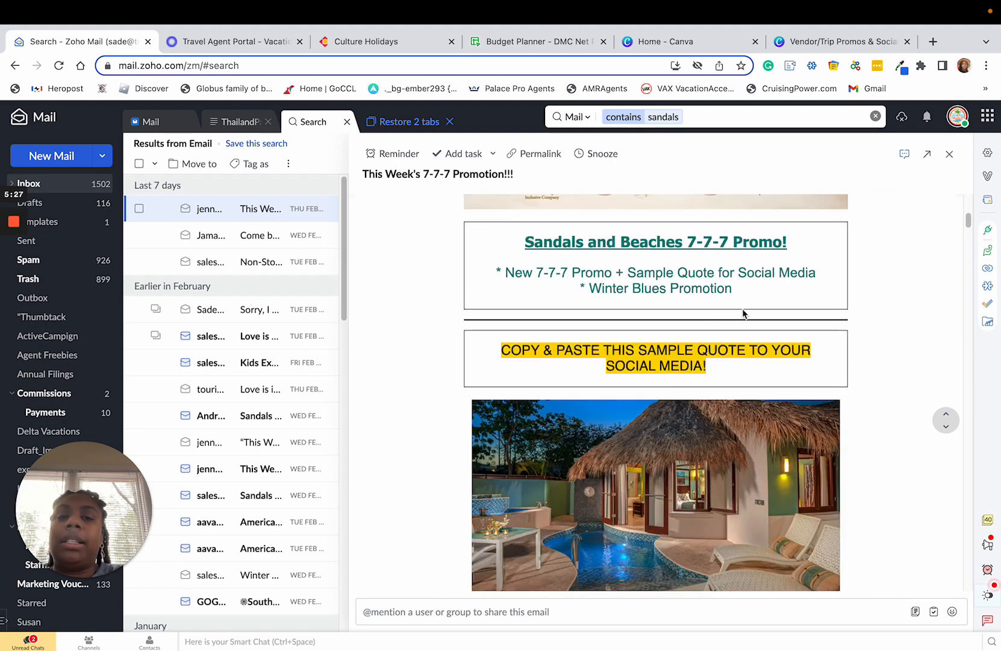
{"action": "scroll", "coordinate": [629, 356], "scroll_direction": "down", "scroll_amount": 2}
{"action": "triple_click", "coordinate": [520, 265]}
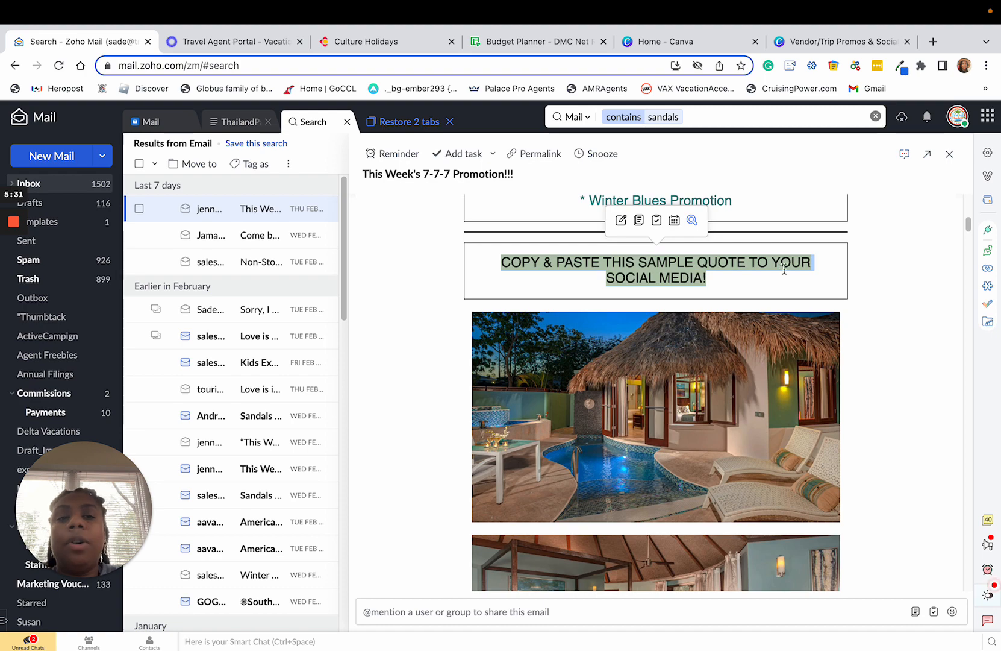
Highlight the Sandals Grenada sample quote from "Experience an Eternal Romantic Escape" down to the deposit line, then clear the selection.
{"action": "scroll", "coordinate": [731, 327], "scroll_direction": "down", "scroll_amount": 4}
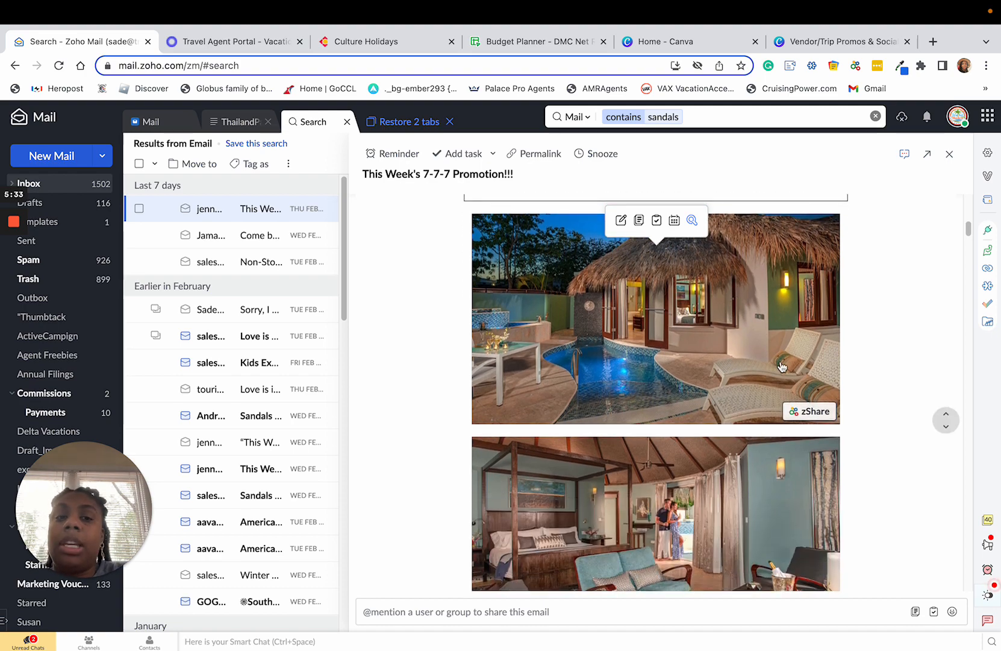
{"action": "scroll", "coordinate": [764, 350], "scroll_direction": "down", "scroll_amount": 5}
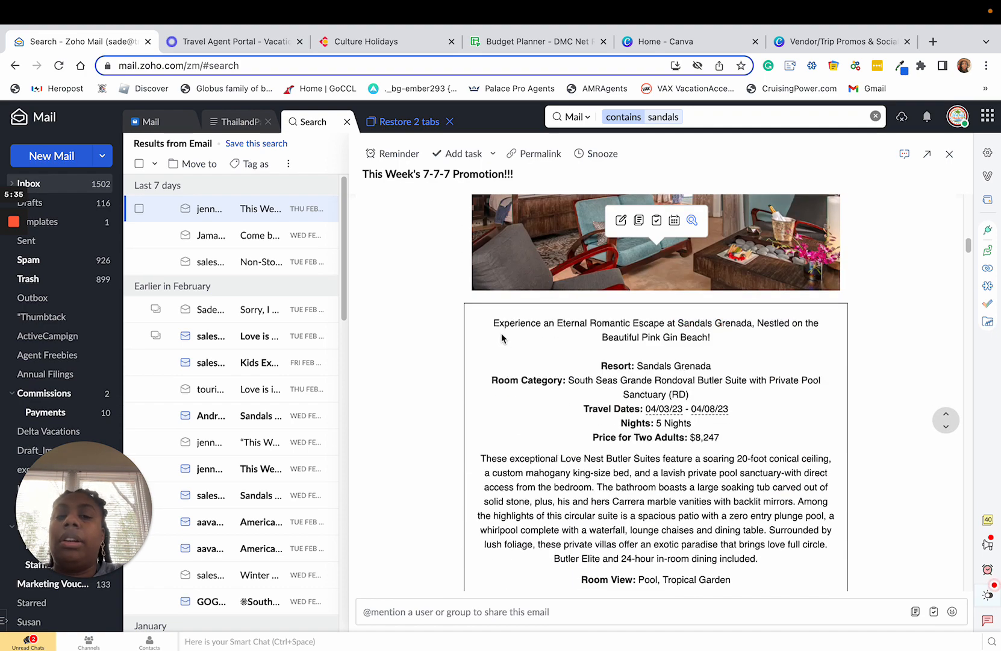
{"action": "left_click_drag", "start_coordinate": [492, 323], "coordinate": [722, 564]}
{"action": "scroll", "coordinate": [693, 497], "scroll_direction": "down", "scroll_amount": 1}
{"action": "scroll", "coordinate": [704, 523], "scroll_direction": "down", "scroll_amount": 1}
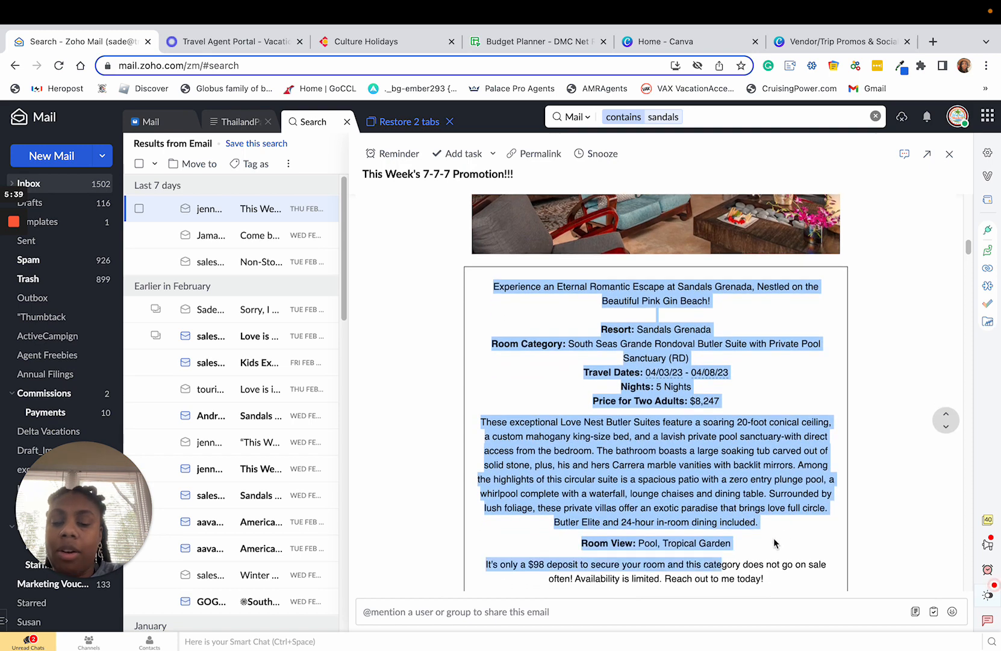
{"action": "left_click", "coordinate": [776, 543]}
Highlight the "Pool, Tropical Garden" room view and the $98 deposit in the sample quote, then clear the selection.
{"action": "scroll", "coordinate": [775, 543], "scroll_direction": "down", "scroll_amount": 3}
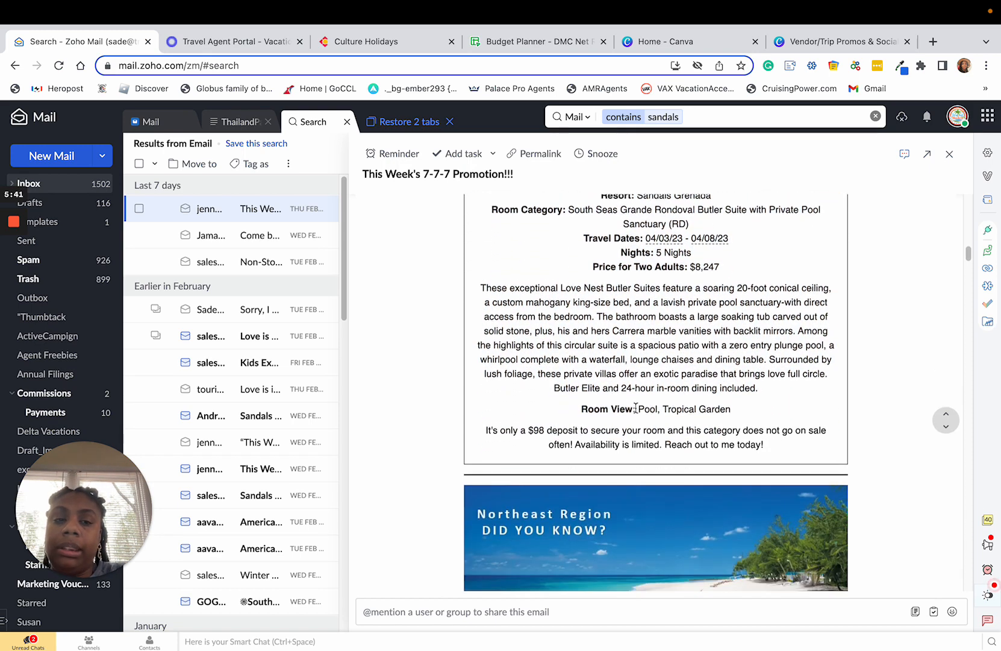
{"action": "left_click_drag", "start_coordinate": [636, 408], "coordinate": [736, 412]}
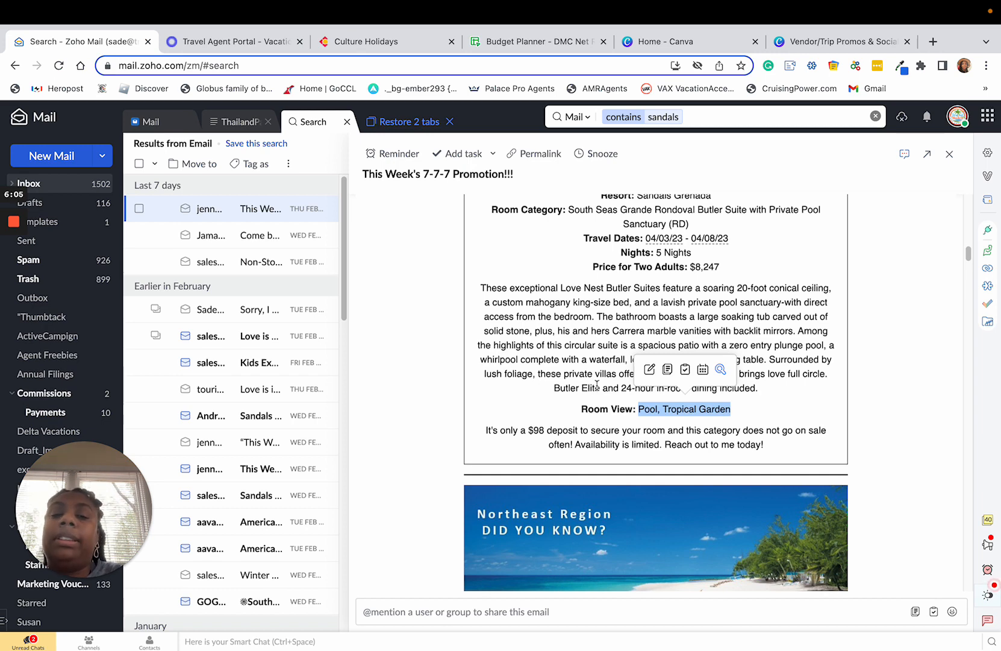
{"action": "left_click", "coordinate": [542, 430]}
{"action": "left_click_drag", "start_coordinate": [542, 430], "coordinate": [527, 430]}
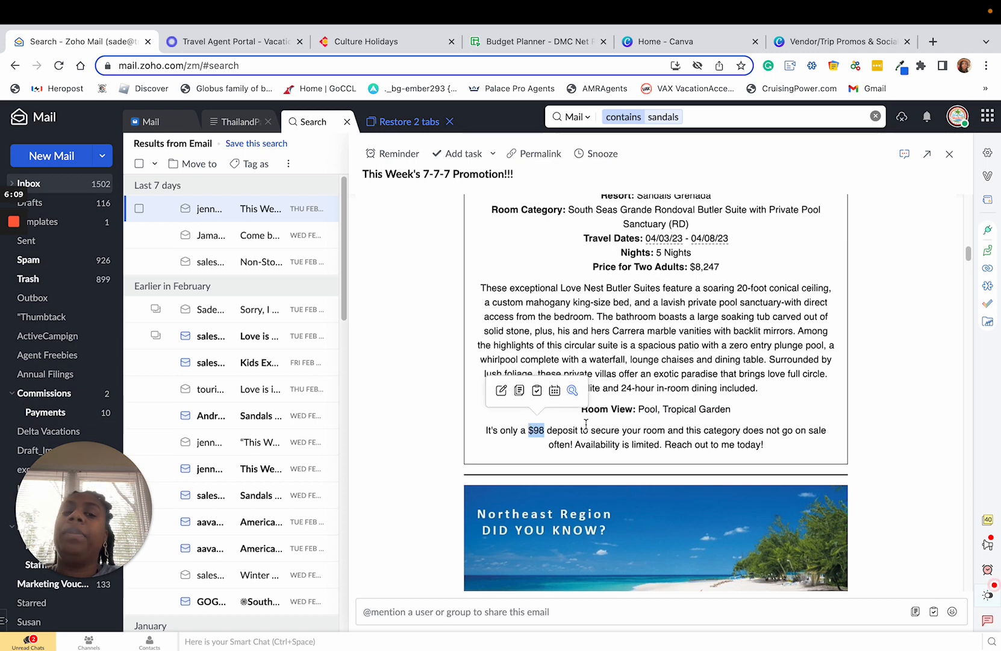
{"action": "scroll", "coordinate": [704, 409], "scroll_direction": "up", "scroll_amount": 2}
{"action": "left_click", "coordinate": [725, 384]}
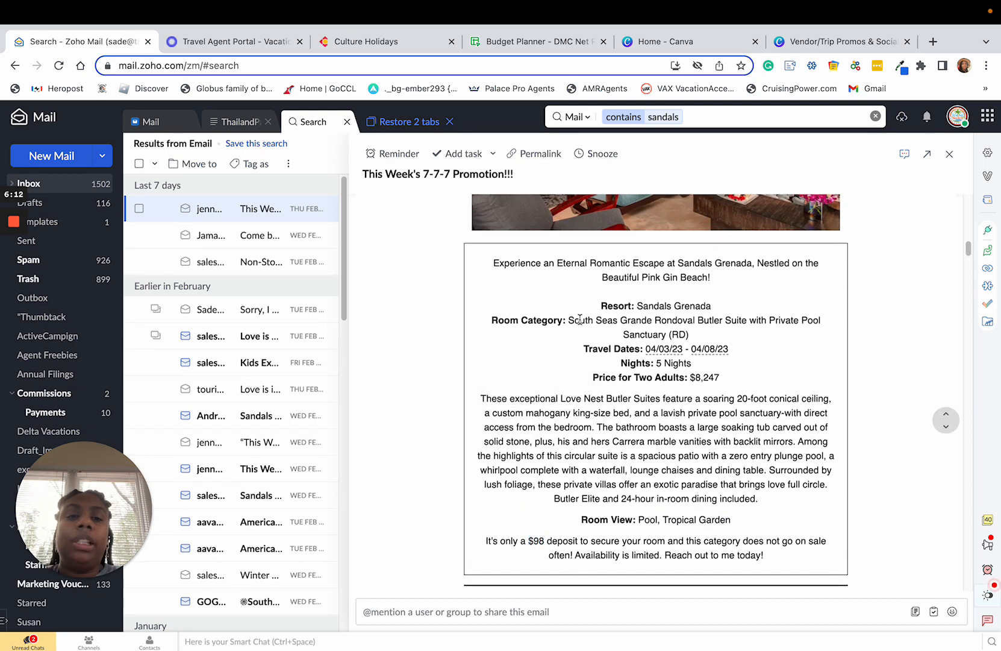
Highlight the Sandals Grenada resort name, the South Seas Grande Rondoval Butler Suite room category and the room view, then clear the selection.
{"action": "scroll", "coordinate": [536, 309], "scroll_direction": "up", "scroll_amount": 1}
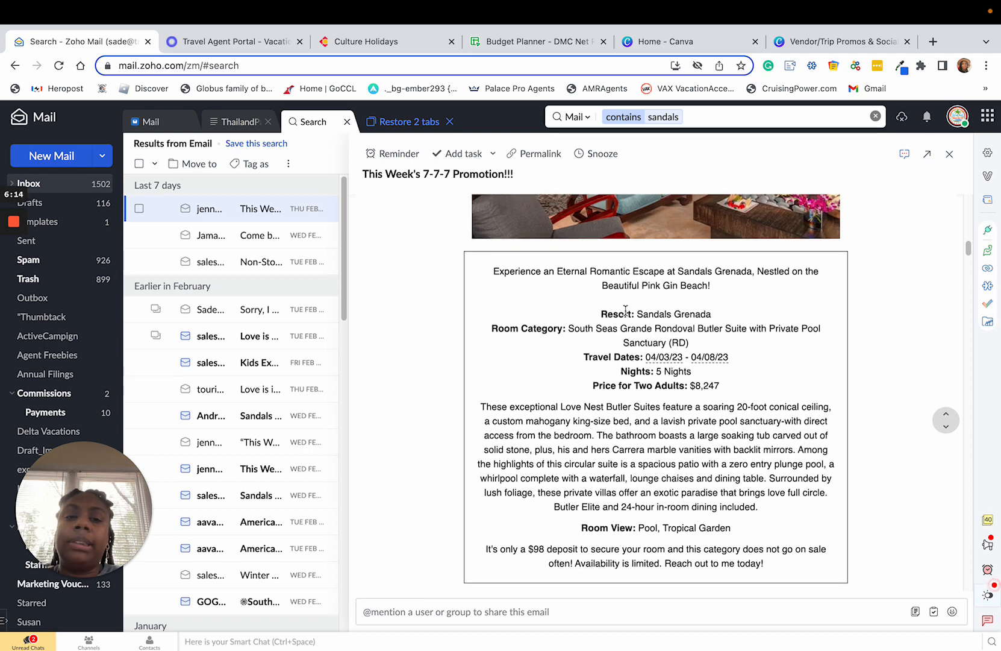
{"action": "left_click_drag", "start_coordinate": [637, 314], "coordinate": [697, 313]}
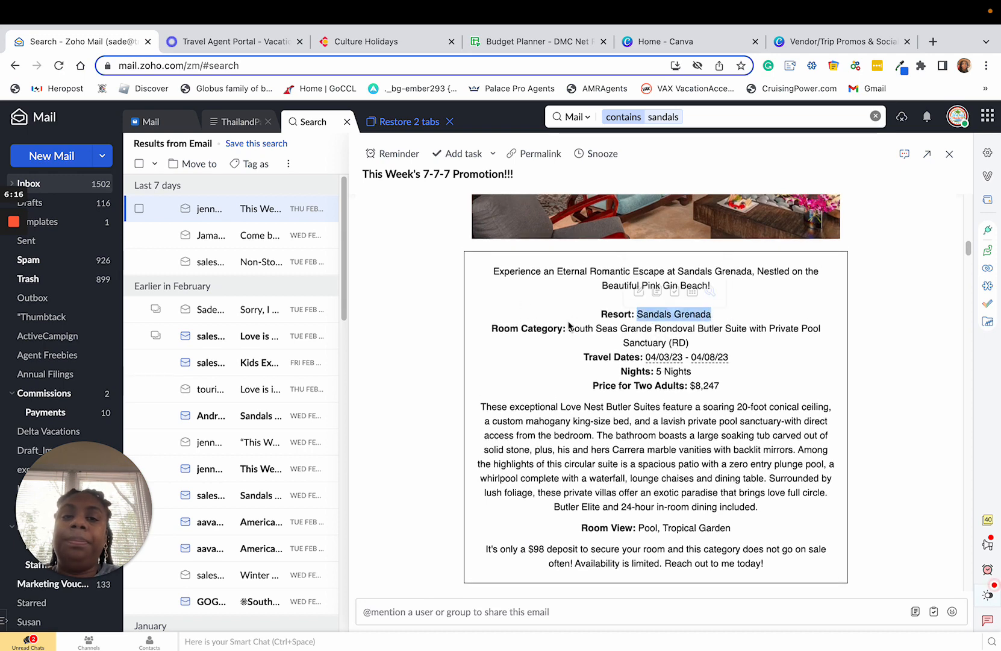
{"action": "left_click", "coordinate": [502, 330]}
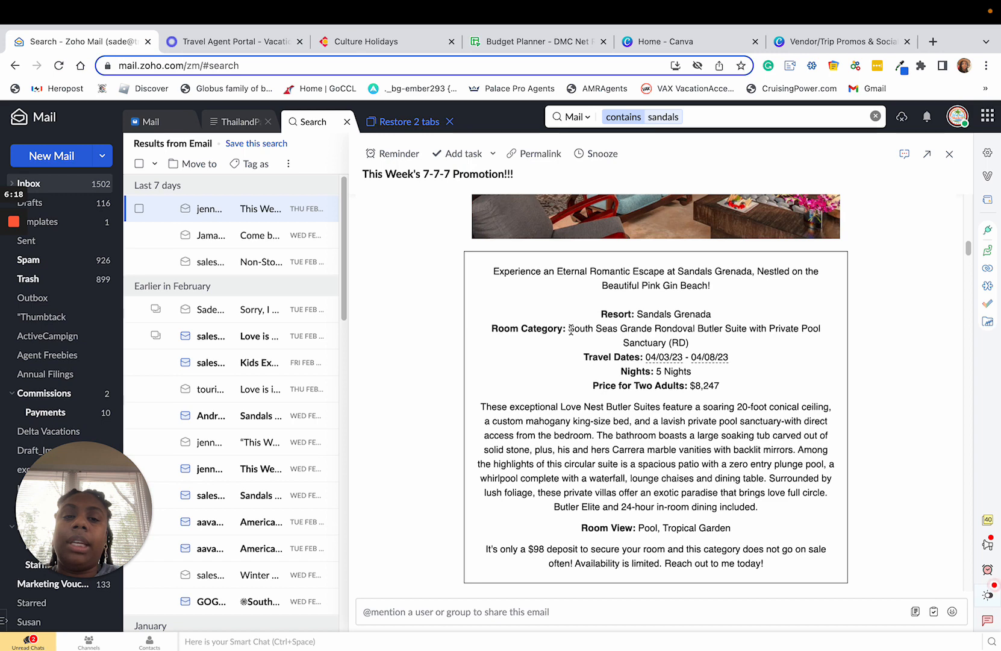
{"action": "left_click_drag", "start_coordinate": [572, 328], "coordinate": [820, 329]}
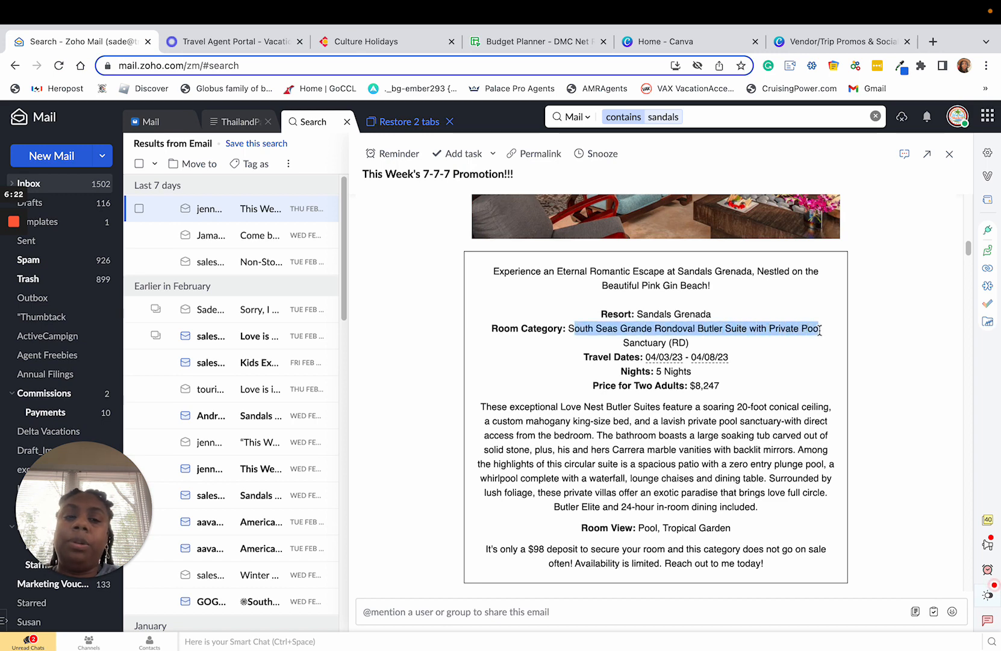
{"action": "scroll", "coordinate": [624, 401], "scroll_direction": "down", "scroll_amount": 1}
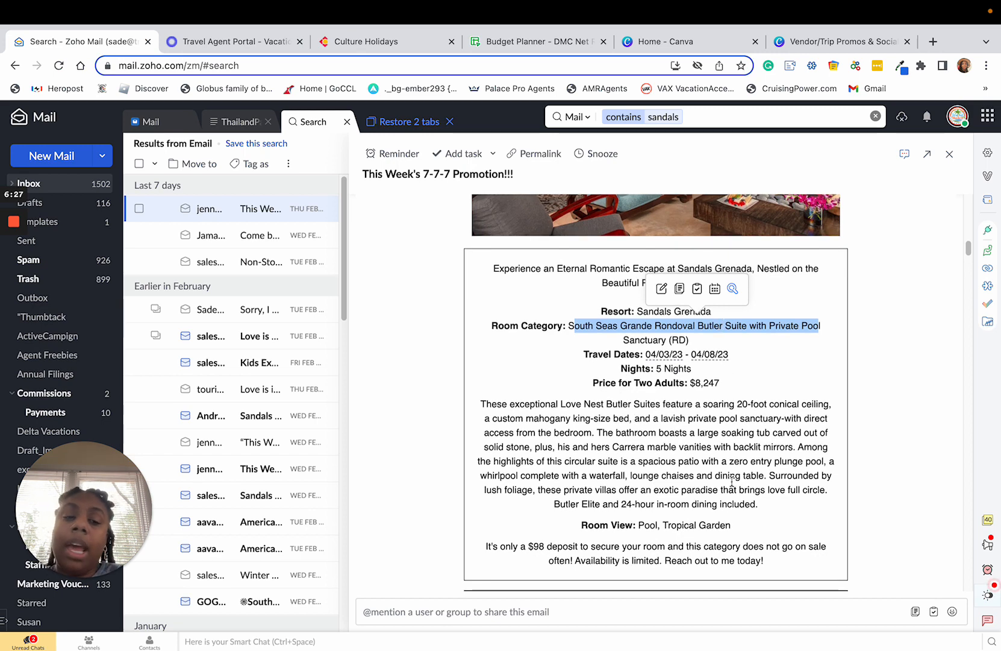
{"action": "left_click_drag", "start_coordinate": [738, 528], "coordinate": [636, 530]}
{"action": "left_click", "coordinate": [761, 416]}
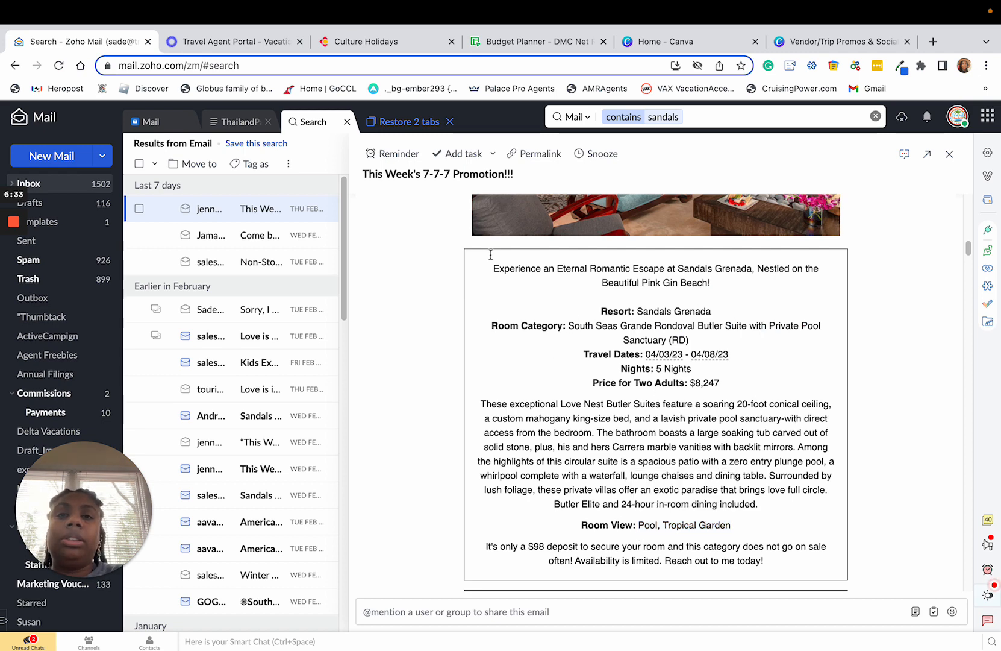
Check the Vendor/Trip Promos & Social Post training outline in Canva and return to the 7-7-7 email in Zoho Mail.
{"action": "left_click", "coordinate": [805, 43]}
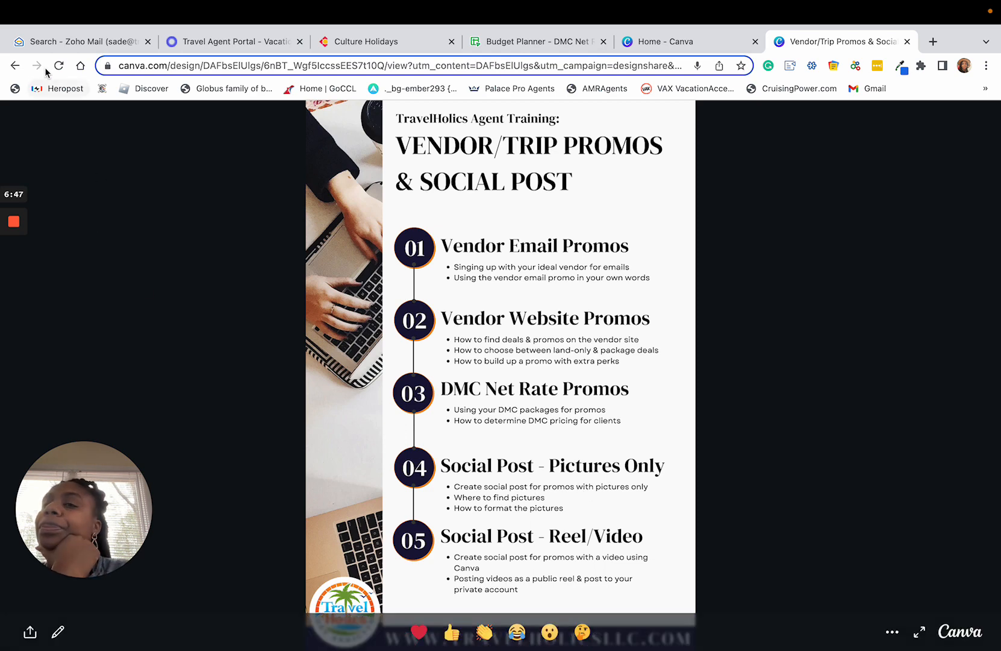
{"action": "left_click", "coordinate": [73, 40]}
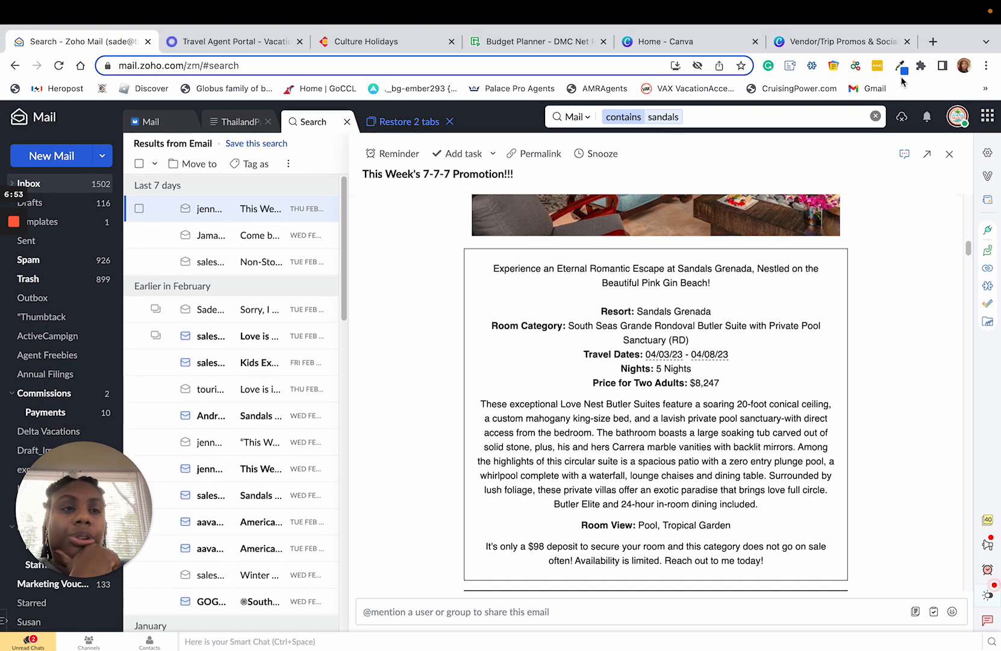
Open Facebook in a new browser tab and start a new post in the Vacations with TravelHolics group.
{"action": "left_click", "coordinate": [933, 42]}
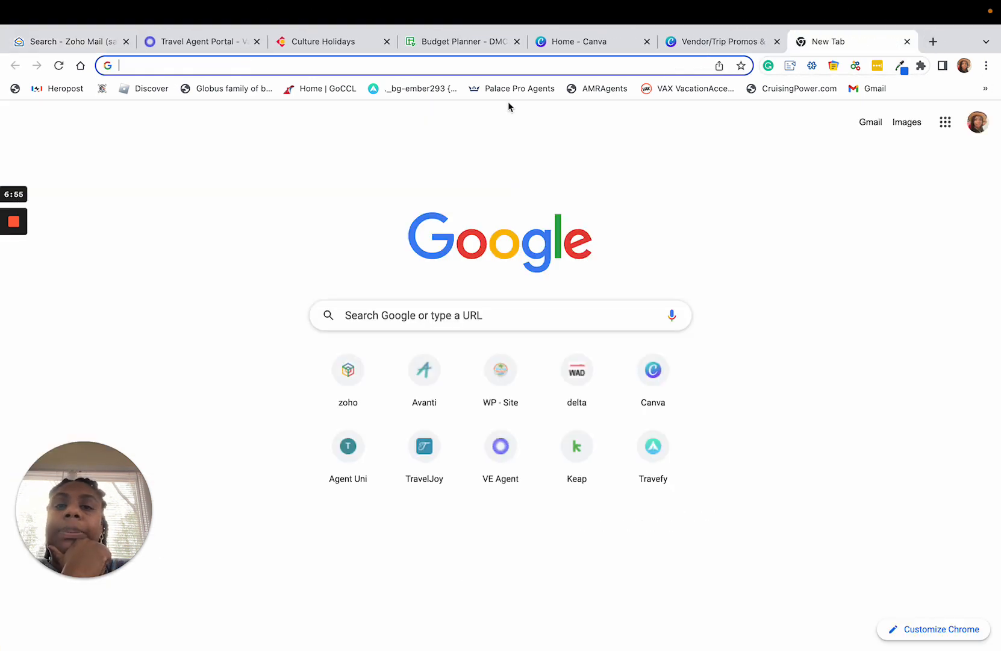
{"action": "type", "text": "facebook.com"}
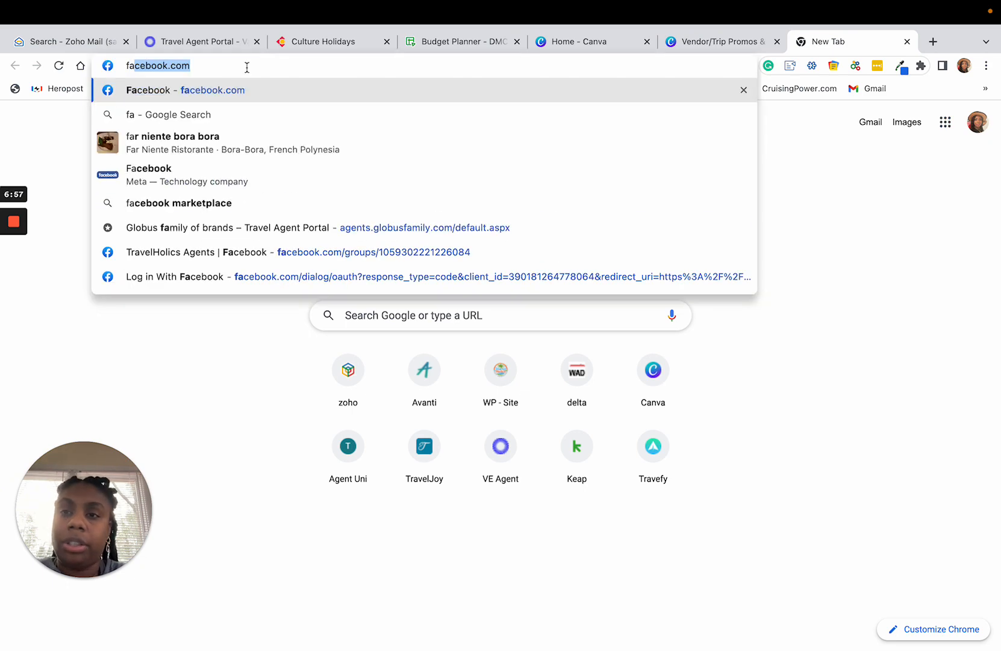
{"action": "key", "text": "Return"}
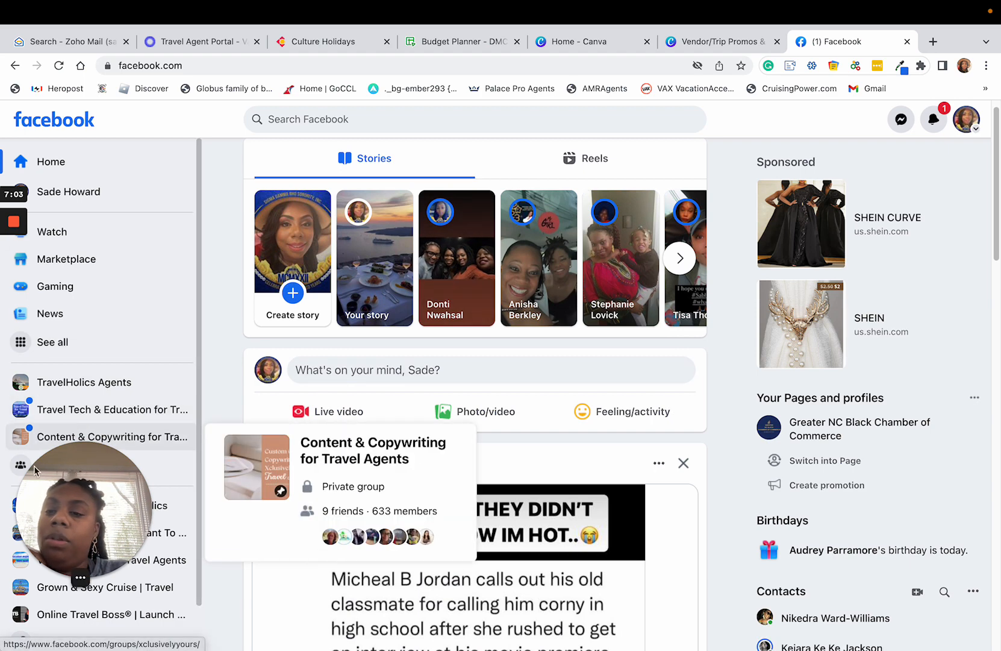
{"action": "left_click", "coordinate": [9, 514]}
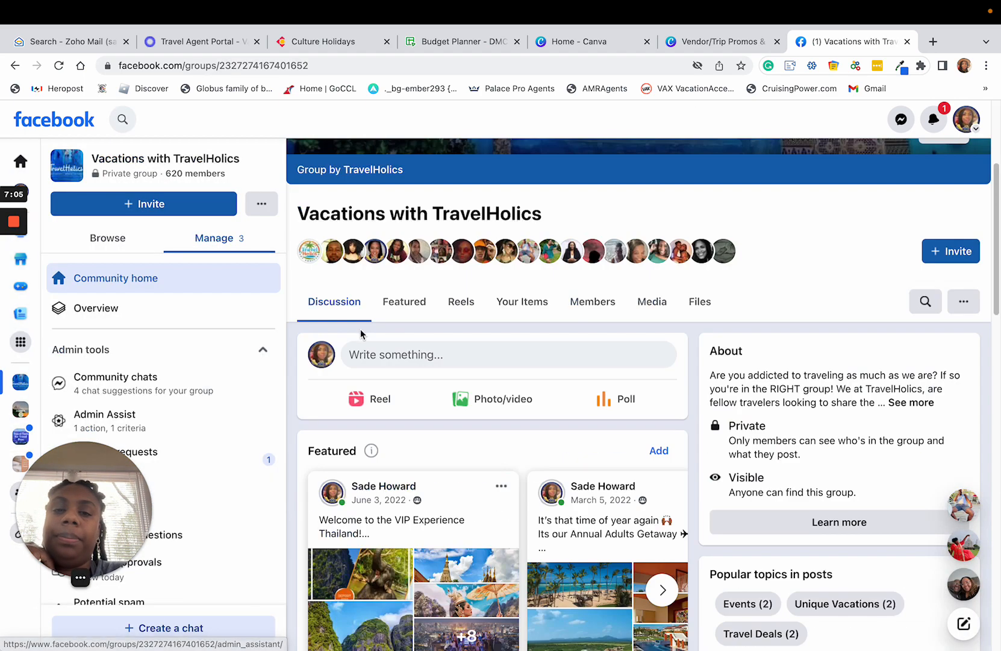
{"action": "left_click", "coordinate": [402, 356]}
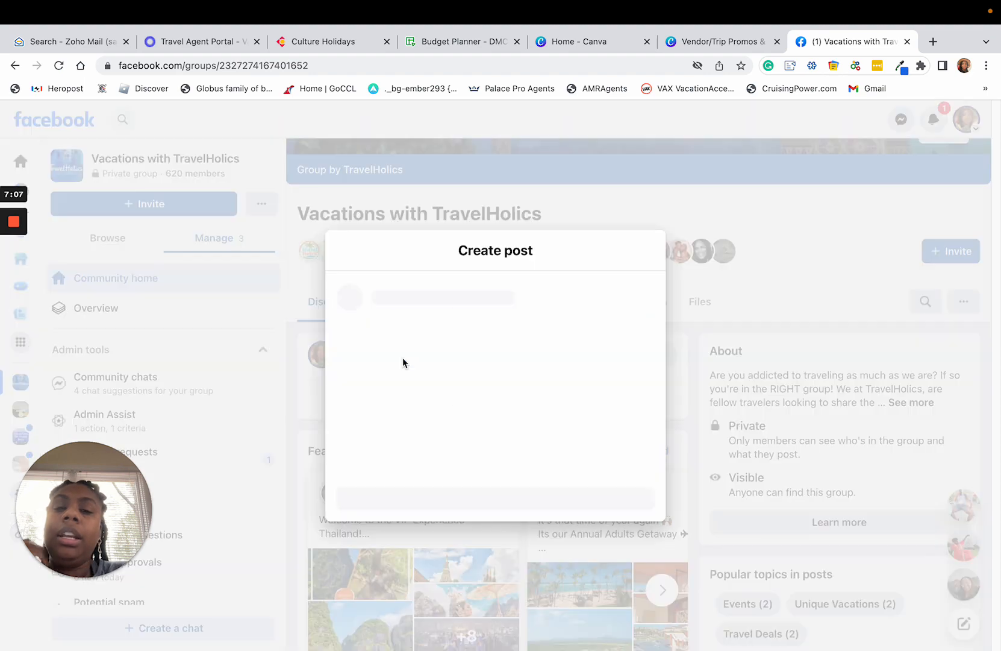
Copy the villa pool photo from the 7-7-7 email in Zoho Mail and paste it into the Facebook group post.
{"action": "left_click", "coordinate": [710, 42]}
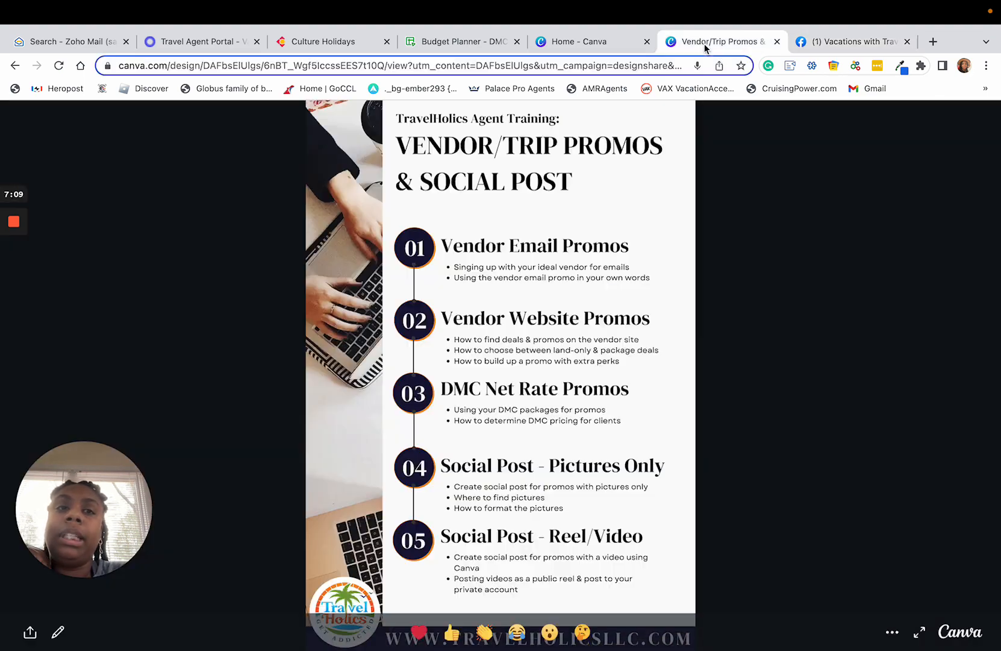
{"action": "left_click", "coordinate": [51, 41]}
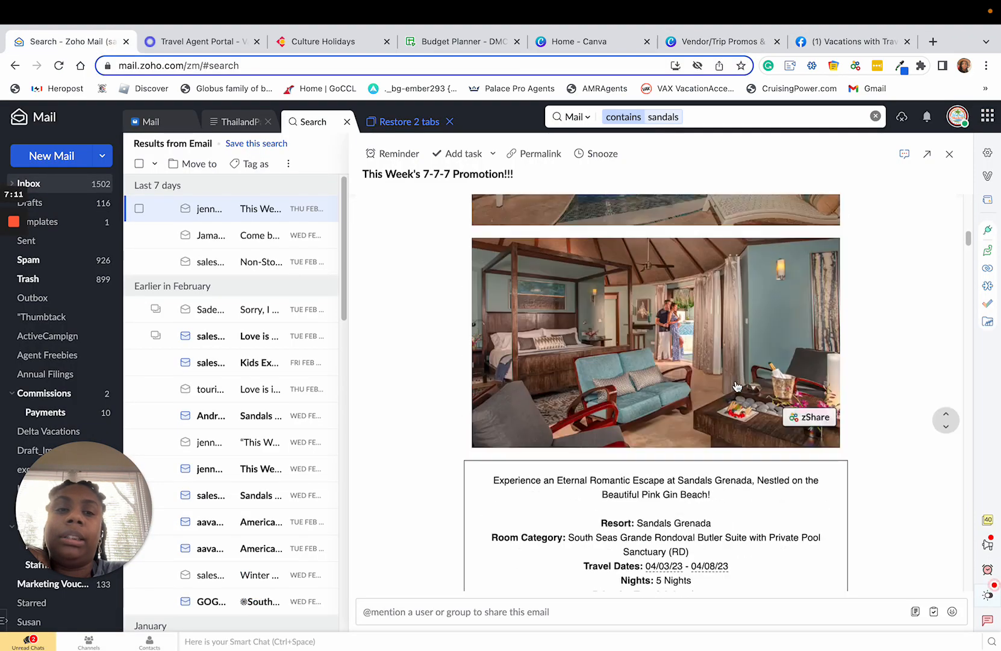
{"action": "scroll", "coordinate": [601, 362], "scroll_direction": "up", "scroll_amount": 3}
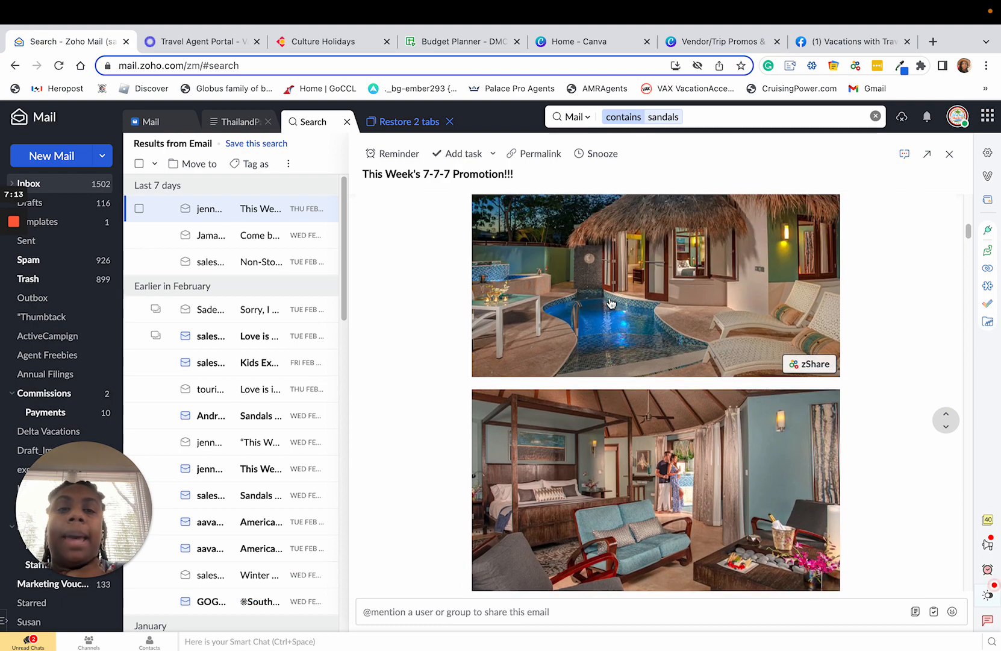
{"action": "right_click", "coordinate": [611, 297]}
{"action": "left_click", "coordinate": [644, 336]}
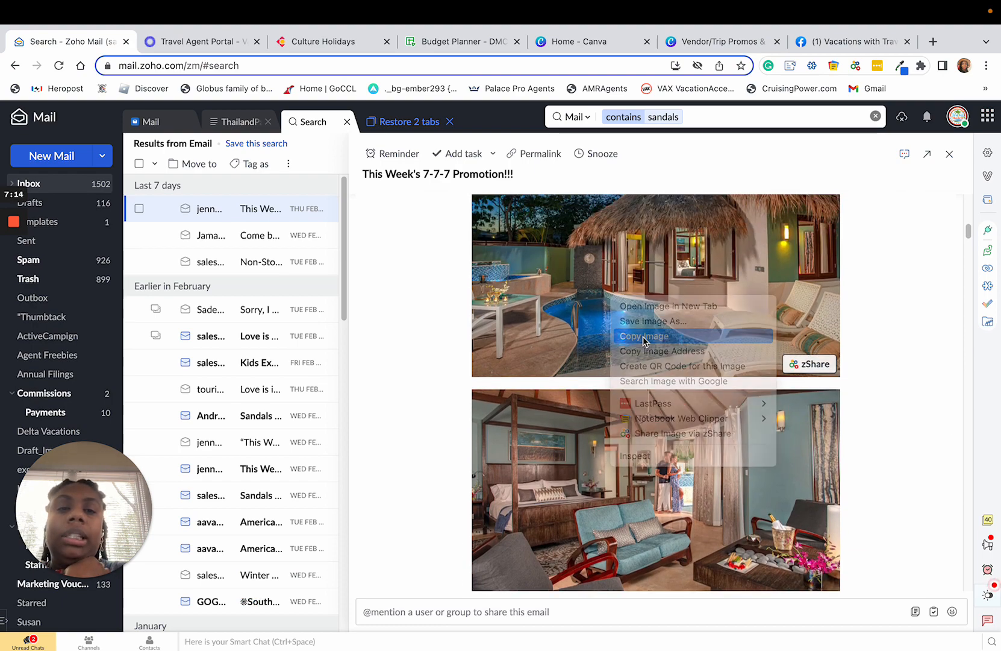
{"action": "left_click", "coordinate": [853, 42]}
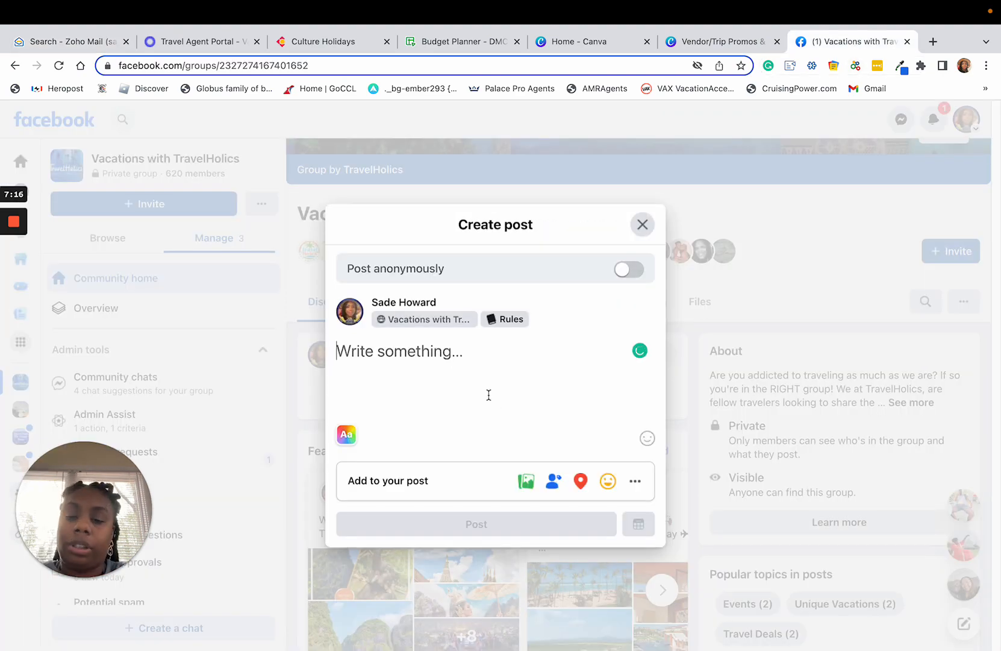
{"action": "key", "text": "ctrl+v"}
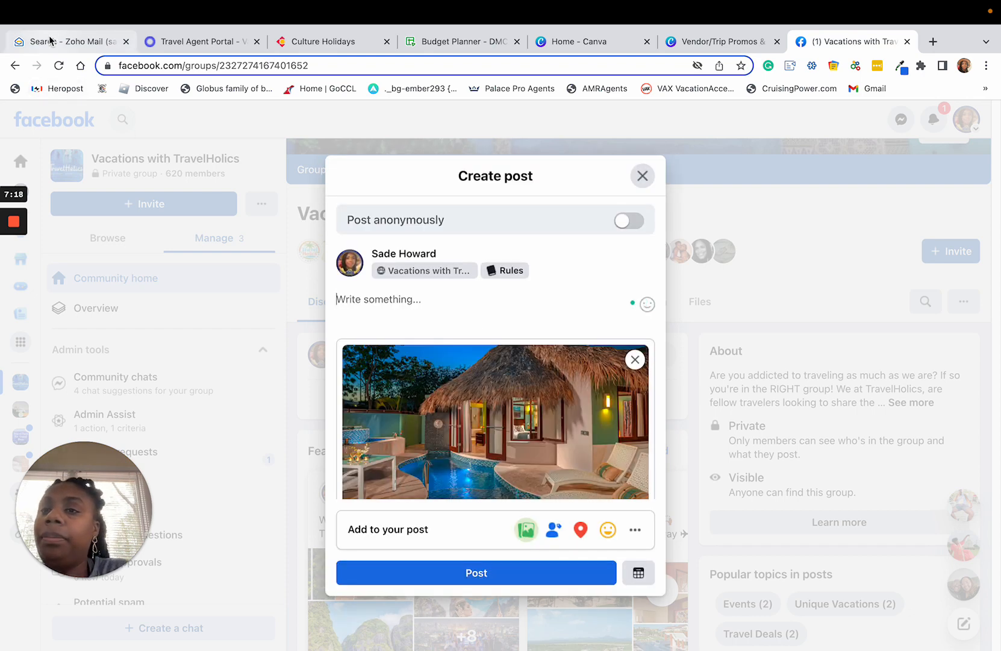
Copy the bedroom suite photo from the 7-7-7 email in Zoho Mail and paste it into the Facebook group post.
{"action": "left_click", "coordinate": [53, 42]}
{"action": "right_click", "coordinate": [740, 493]}
{"action": "right_click", "coordinate": [677, 480]}
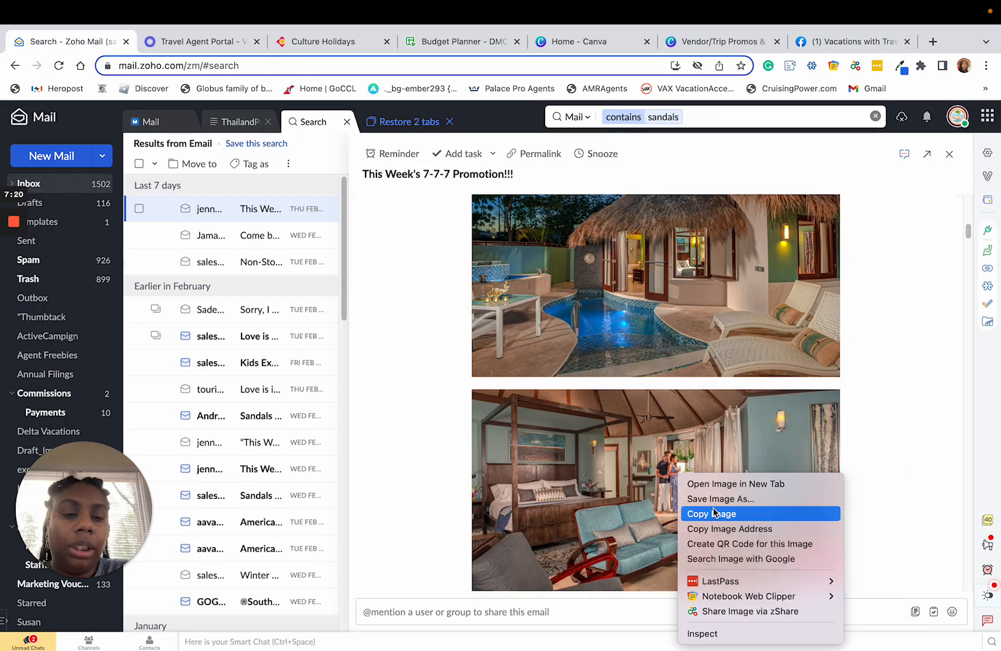
{"action": "left_click", "coordinate": [713, 513]}
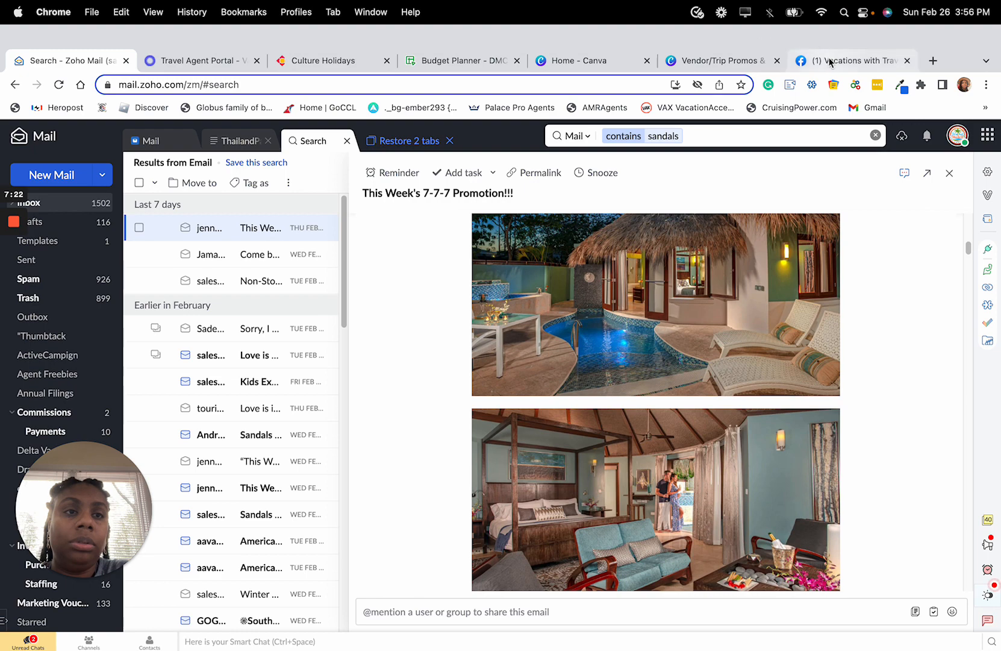
{"action": "left_click", "coordinate": [852, 42]}
{"action": "right_click", "coordinate": [465, 415]}
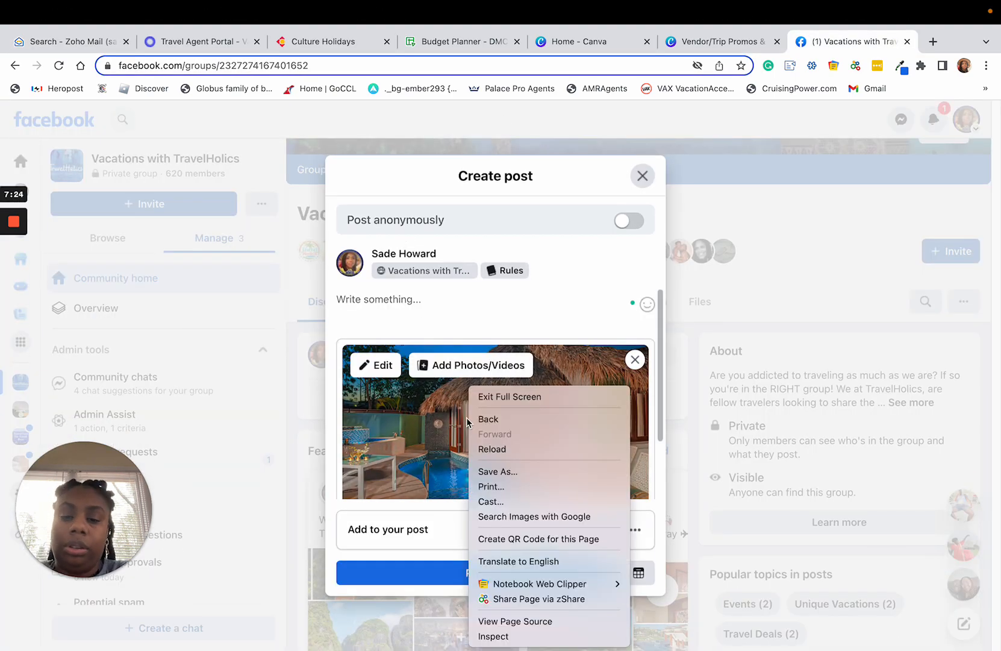
{"action": "left_click", "coordinate": [452, 306]}
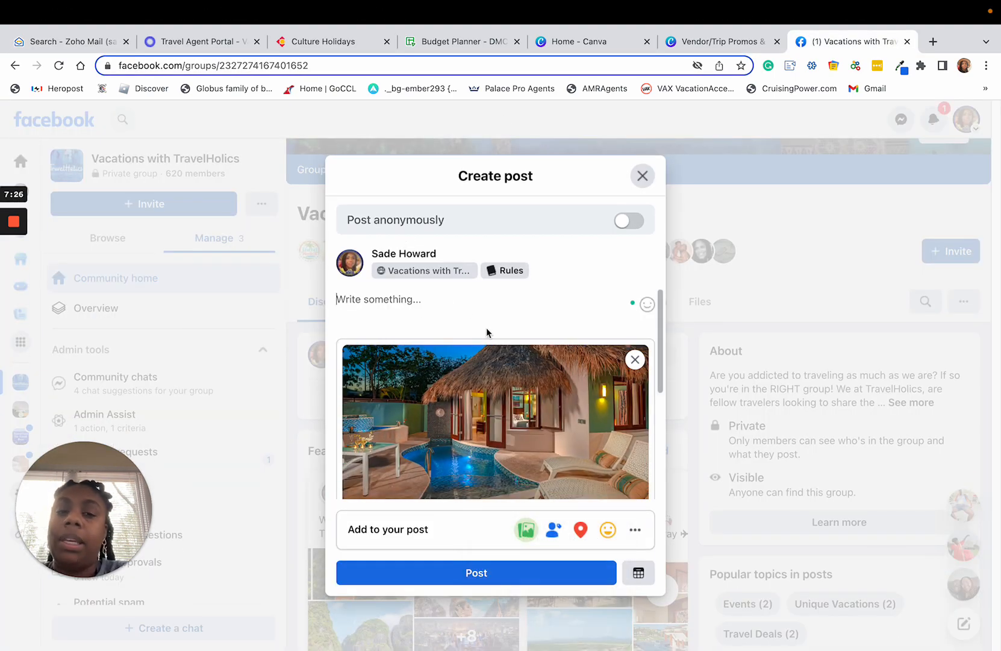
{"action": "key", "text": "ctrl+v"}
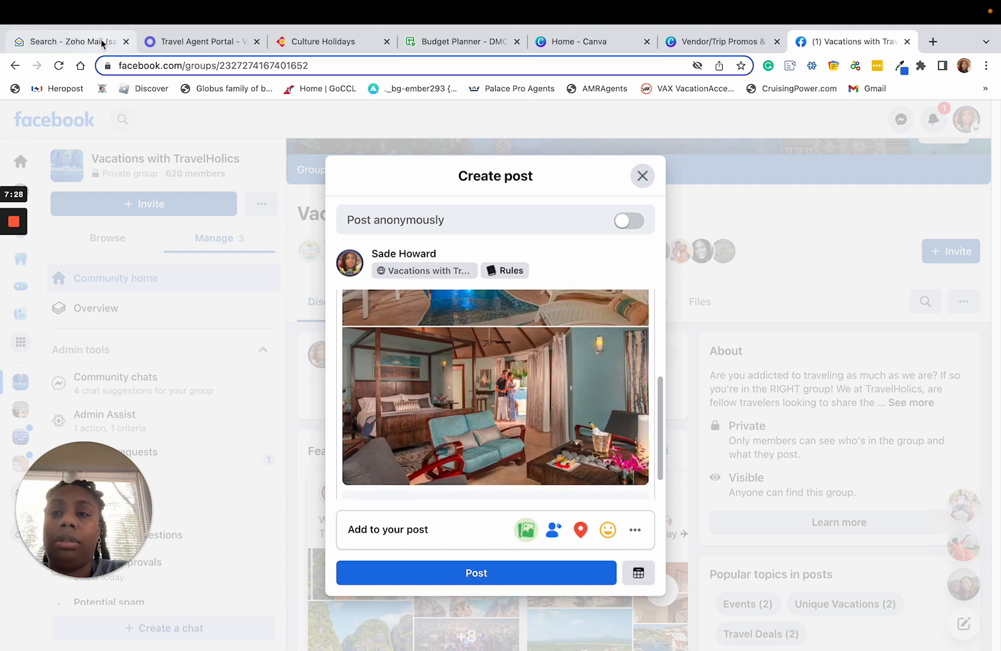
Copy the Sandals Grenada resort name from the 7-7-7 email's sample quote in Zoho Mail and return to the Facebook group post.
{"action": "left_click", "coordinate": [106, 41]}
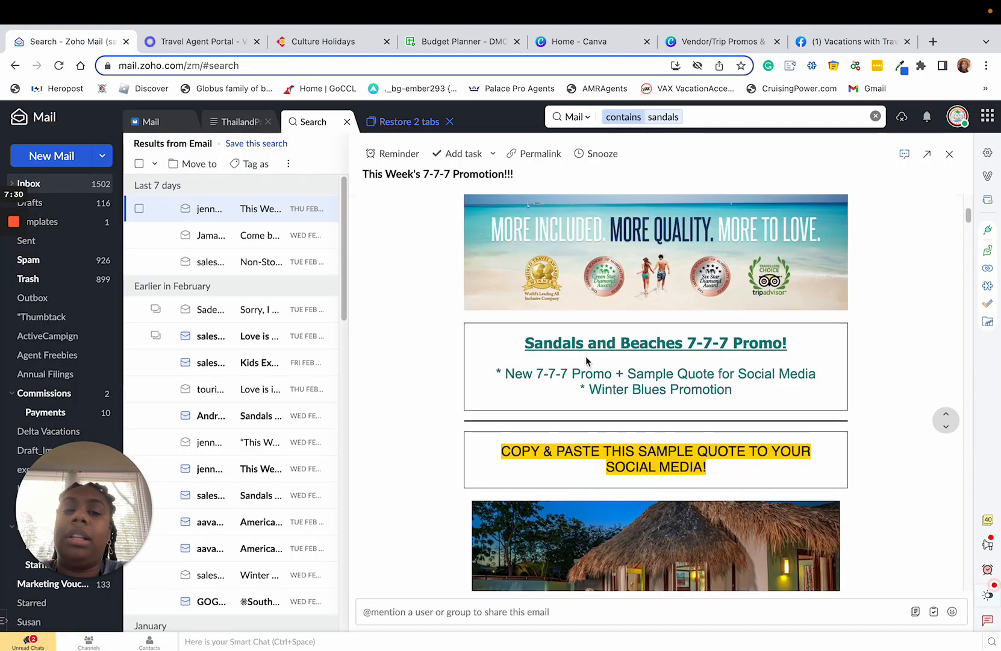
{"action": "scroll", "coordinate": [588, 362], "scroll_direction": "down", "scroll_amount": 2}
{"action": "scroll", "coordinate": [622, 451], "scroll_direction": "down", "scroll_amount": 5}
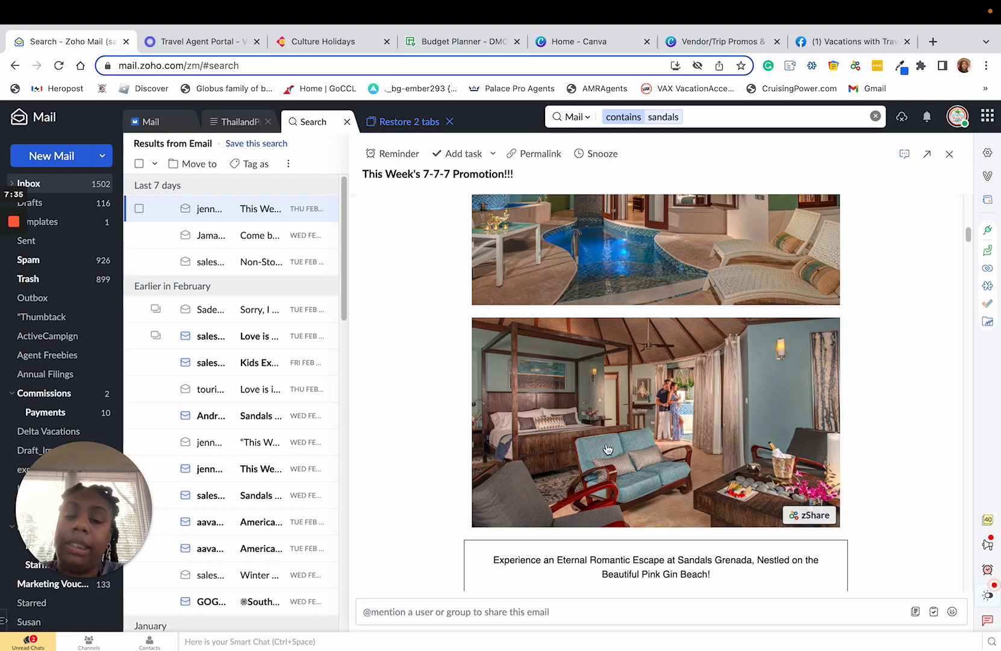
{"action": "scroll", "coordinate": [633, 476], "scroll_direction": "down", "scroll_amount": 2}
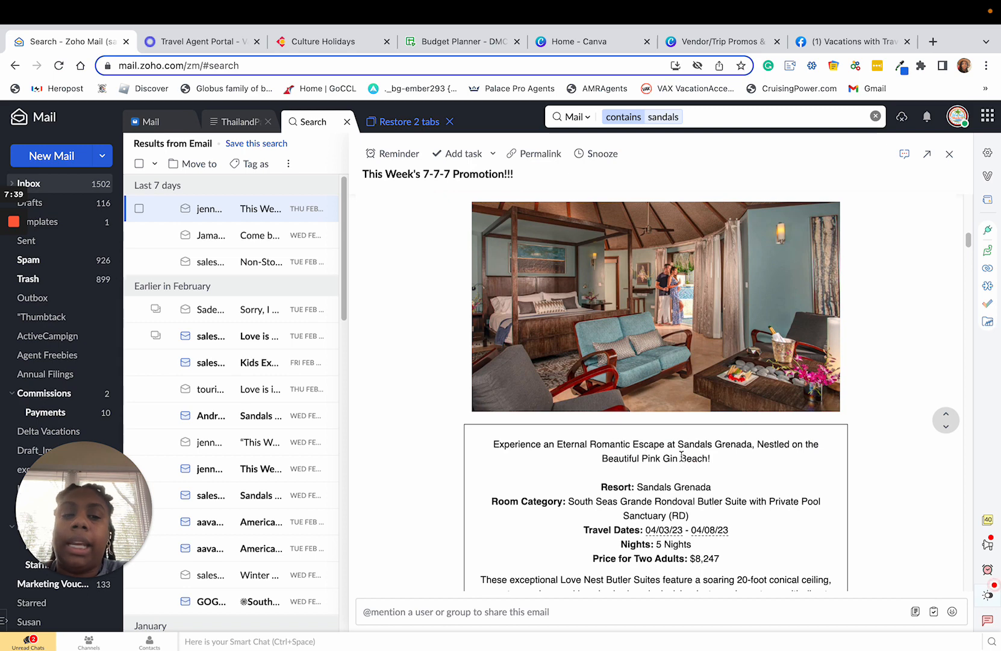
{"action": "left_click_drag", "start_coordinate": [677, 444], "coordinate": [758, 444]}
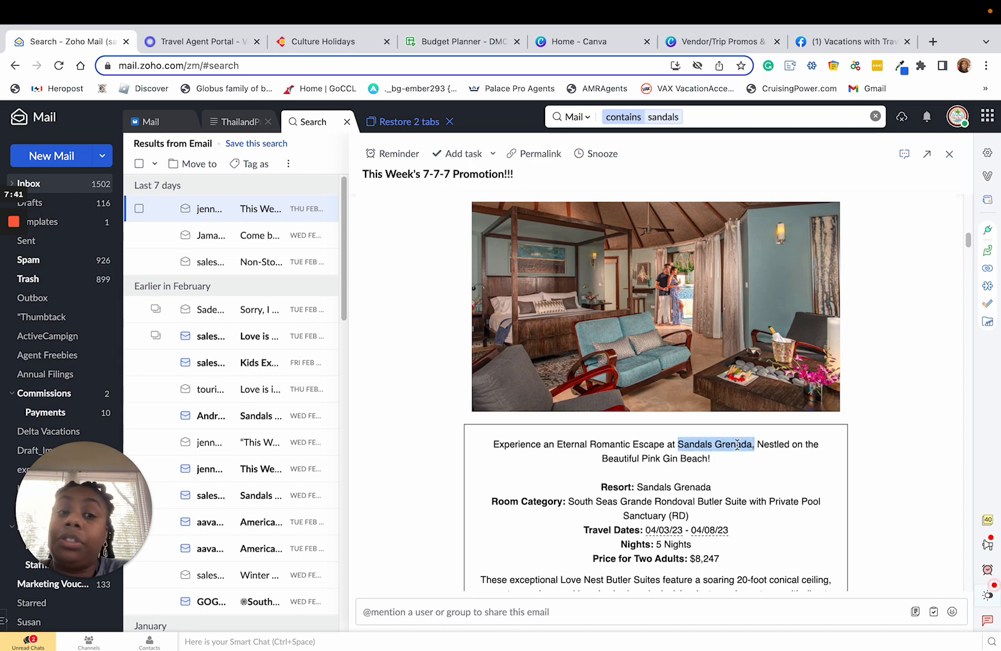
{"action": "right_click", "coordinate": [739, 444]}
{"action": "left_click", "coordinate": [772, 466]}
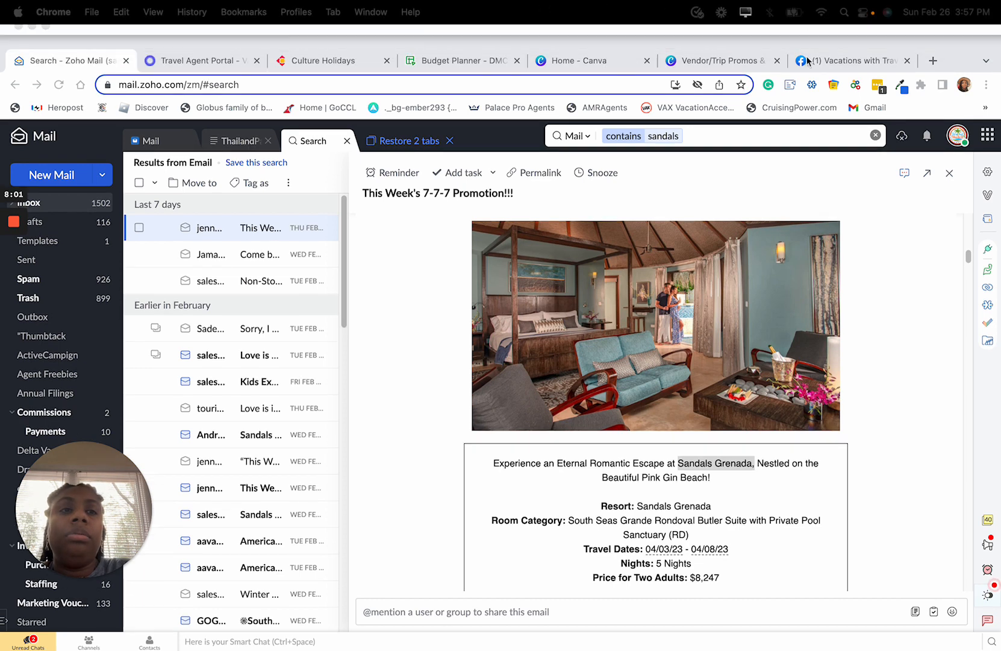
{"action": "left_click", "coordinate": [813, 61]}
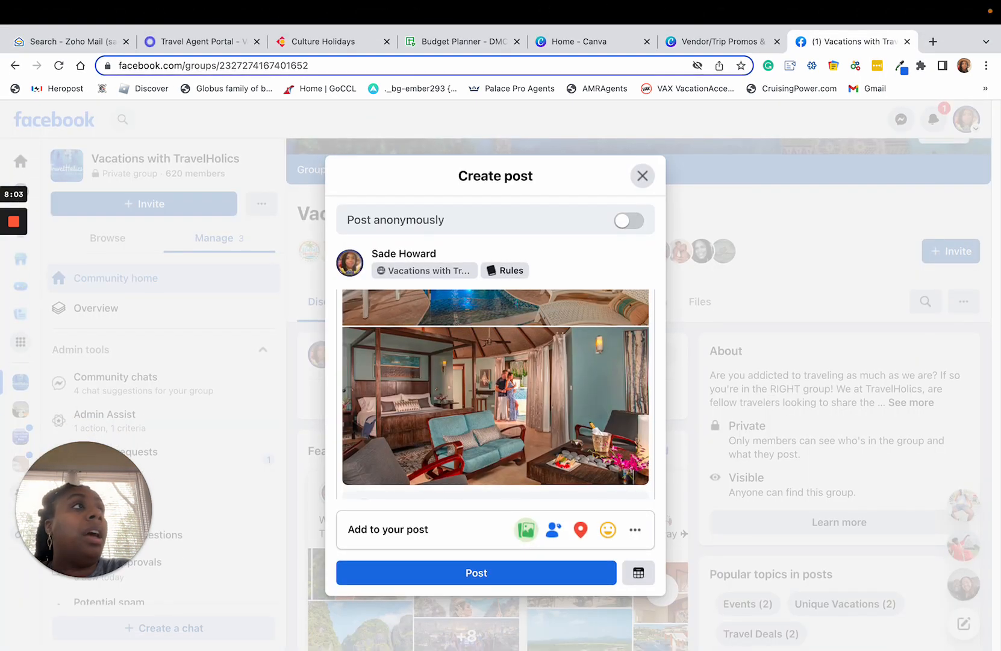
Try to add another Sandals Grenada photo to the Facebook group post and check the photos attached so far.
{"action": "left_click_drag", "start_coordinate": [703, 92], "coordinate": [533, 361]}
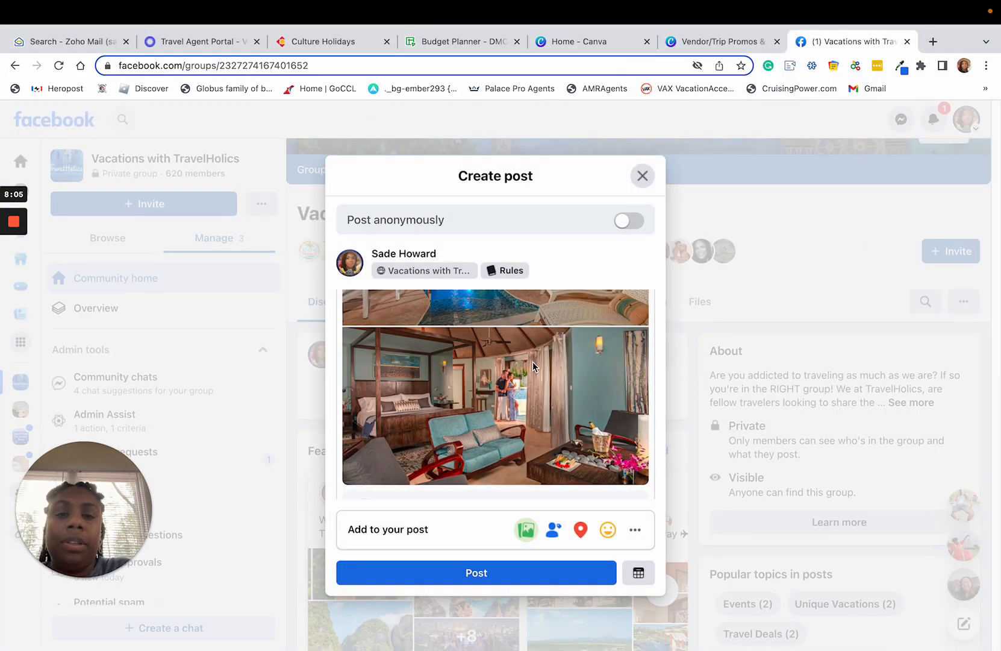
{"action": "scroll", "coordinate": [544, 396], "scroll_direction": "up", "scroll_amount": 3}
{"action": "scroll", "coordinate": [547, 396], "scroll_direction": "down", "scroll_amount": 4}
{"action": "scroll", "coordinate": [550, 392], "scroll_direction": "up", "scroll_amount": 2}
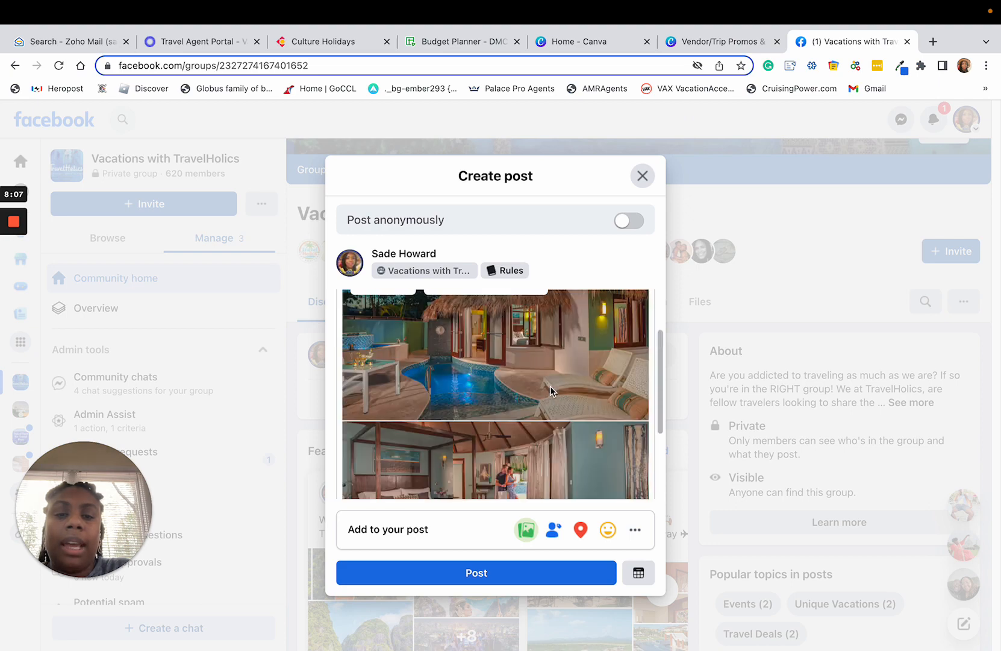
{"action": "scroll", "coordinate": [550, 386], "scroll_direction": "up", "scroll_amount": 3}
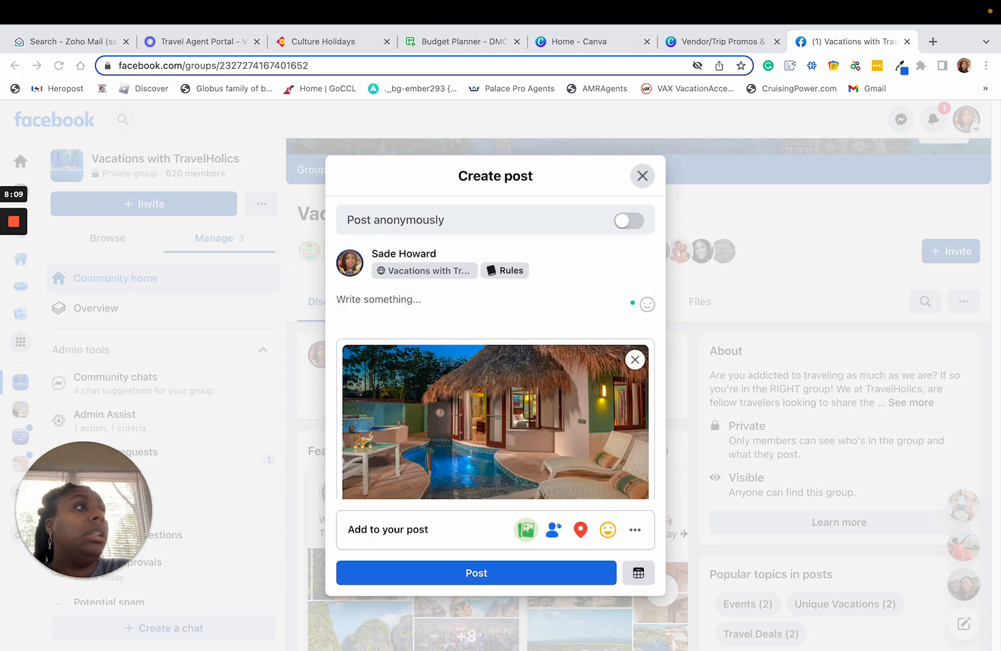
{"action": "left_click_drag", "start_coordinate": [500, 91], "coordinate": [413, 301]}
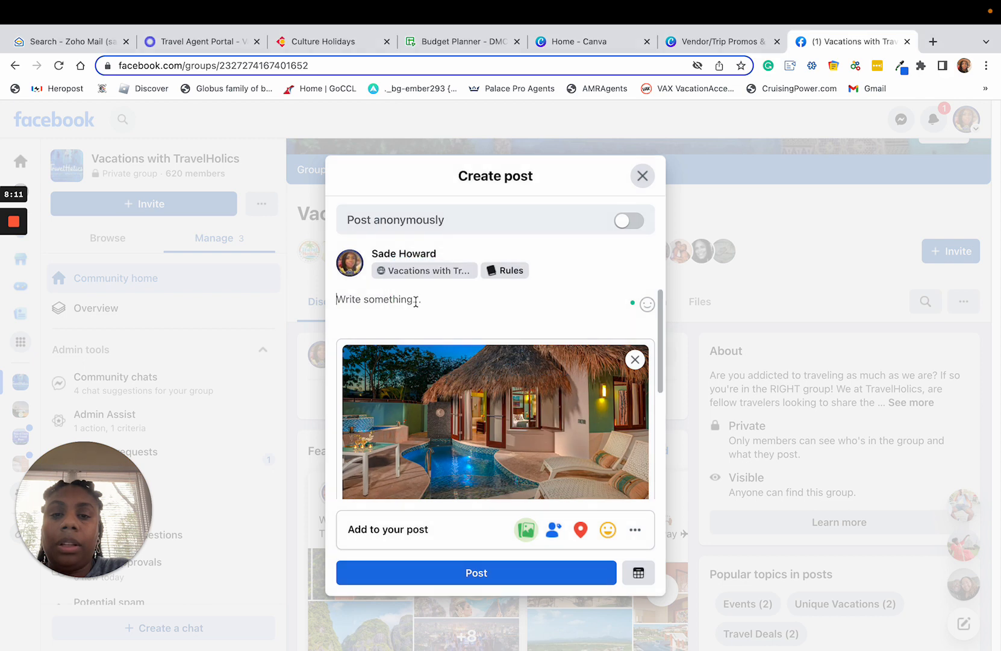
{"action": "scroll", "coordinate": [458, 347], "scroll_direction": "down", "scroll_amount": 5}
{"action": "scroll", "coordinate": [476, 361], "scroll_direction": "up", "scroll_amount": 5}
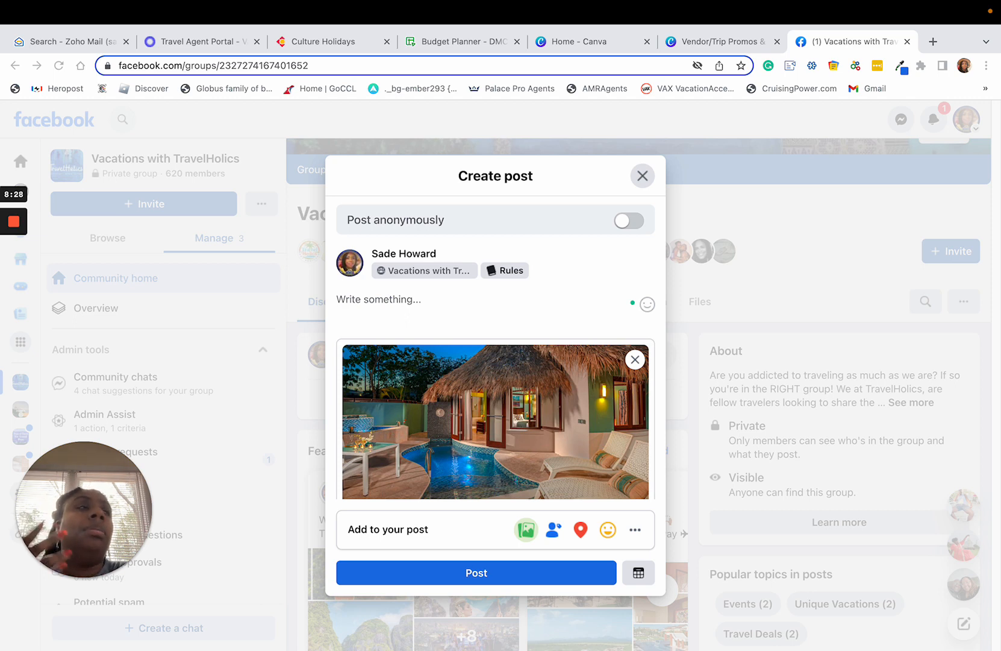
{"action": "left_click_drag", "start_coordinate": [697, 95], "coordinate": [523, 308]}
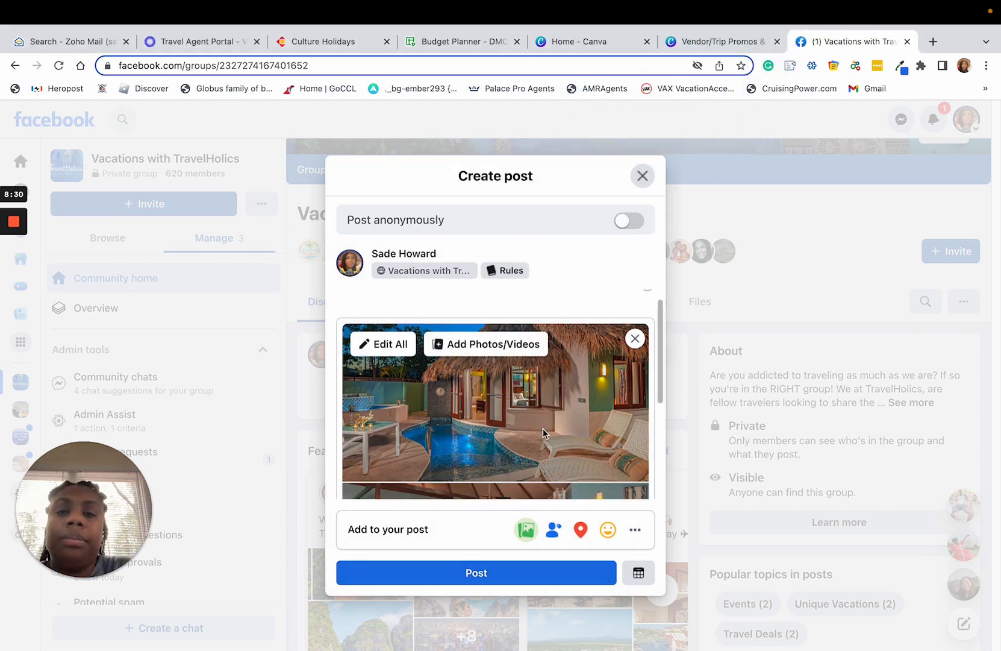
{"action": "scroll", "coordinate": [542, 429], "scroll_direction": "down", "scroll_amount": 4}
{"action": "scroll", "coordinate": [543, 429], "scroll_direction": "up", "scroll_amount": 4}
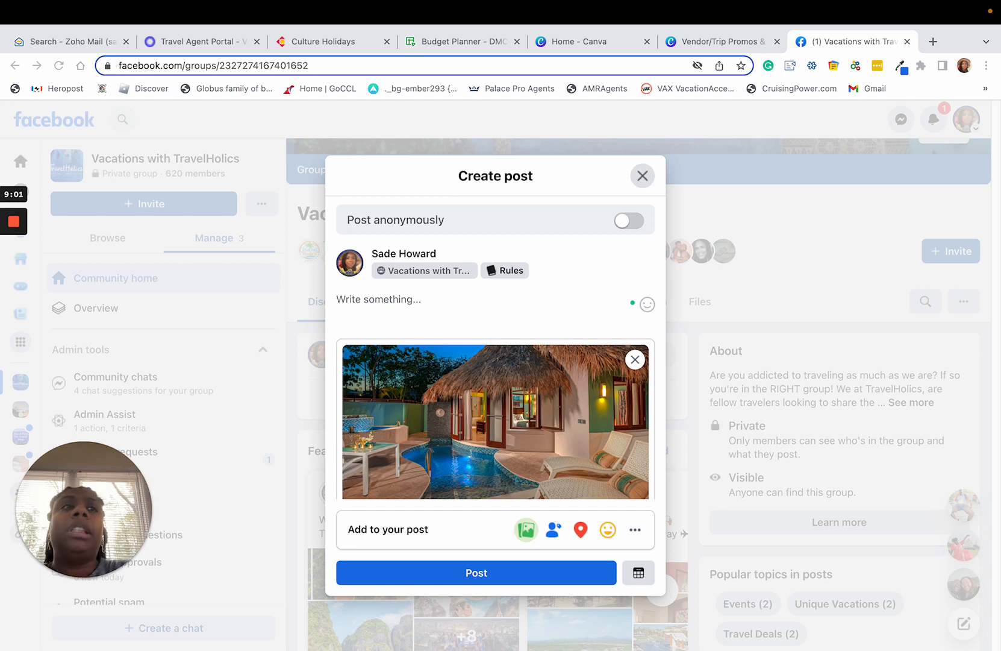
Add the palm beach and resort pool photos to the Facebook group post and review the attached photo layout.
{"action": "scroll", "coordinate": [521, 370], "scroll_direction": "down", "scroll_amount": 3}
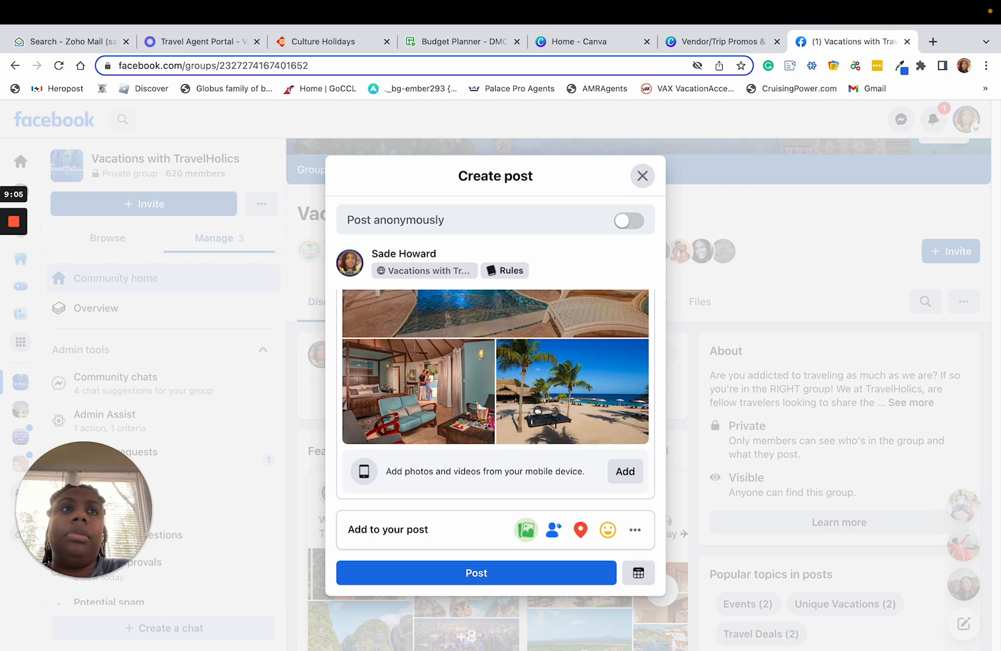
{"action": "left_click_drag", "start_coordinate": [212, 302], "coordinate": [425, 361]}
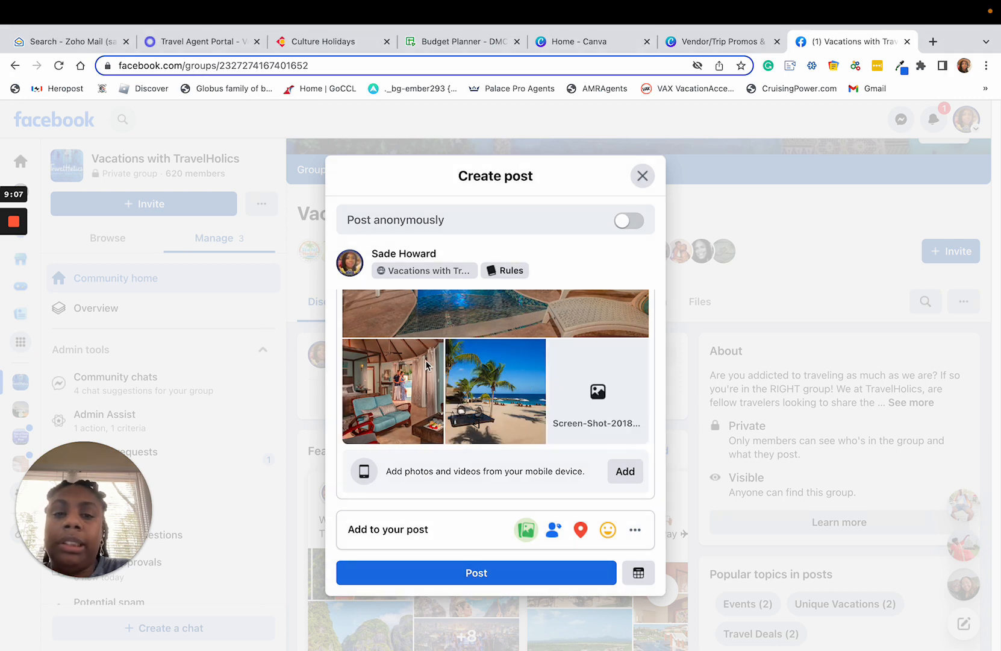
{"action": "scroll", "coordinate": [578, 391], "scroll_direction": "up", "scroll_amount": 2}
{"action": "scroll", "coordinate": [578, 395], "scroll_direction": "down", "scroll_amount": 2}
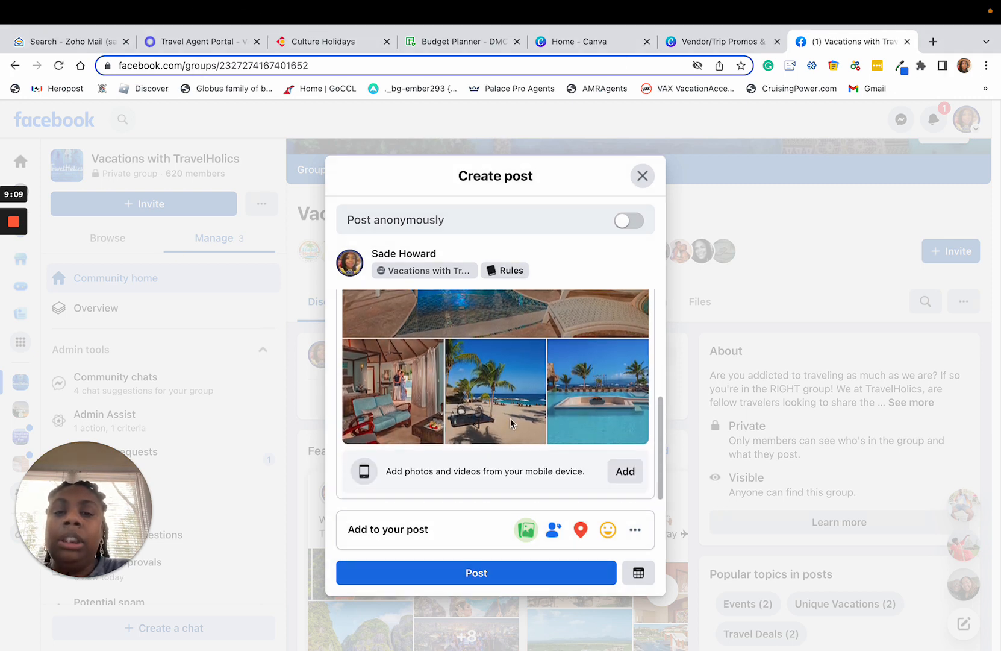
{"action": "scroll", "coordinate": [577, 395], "scroll_direction": "up", "scroll_amount": 3}
{"action": "scroll", "coordinate": [577, 394], "scroll_direction": "down", "scroll_amount": 1}
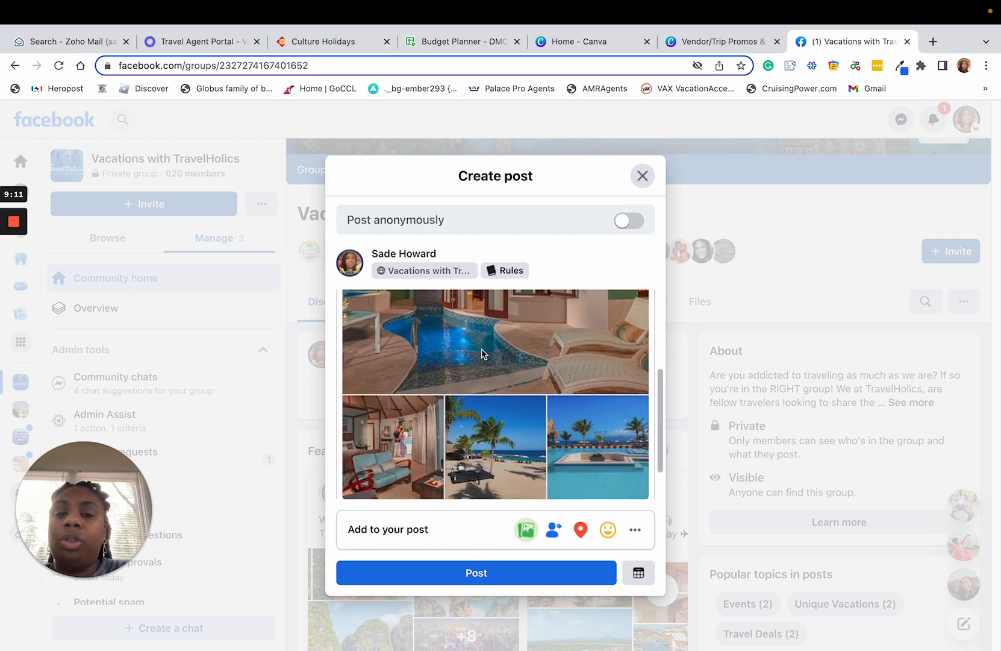
{"action": "scroll", "coordinate": [479, 385], "scroll_direction": "up", "scroll_amount": 5}
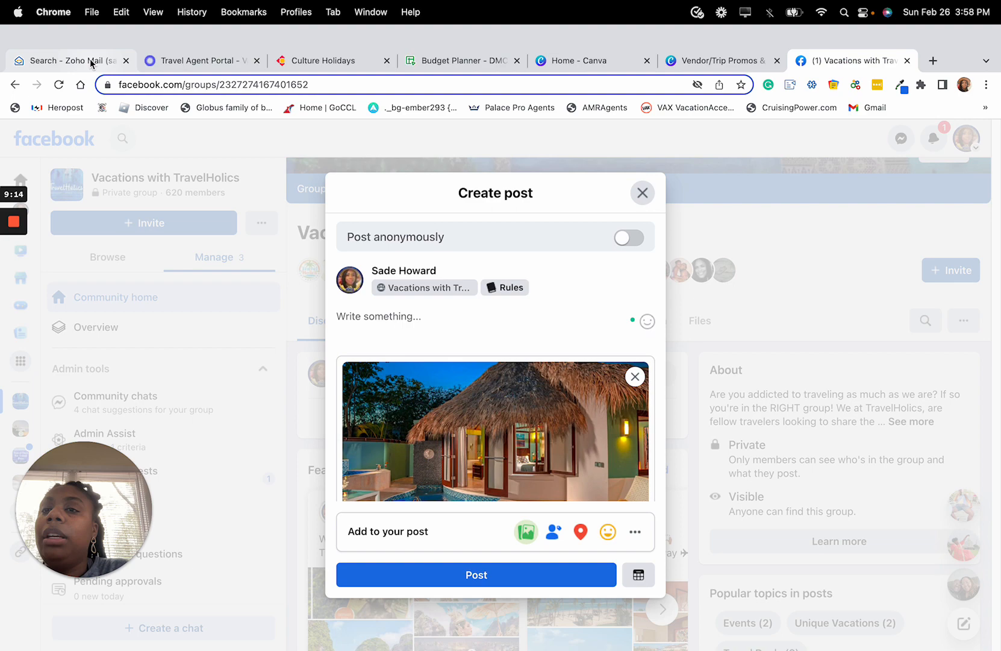
Return to the 7-7-7 email in Zoho Mail, highlight the Love Nest Butler Suites description paragraph, then clear the selection.
{"action": "left_click", "coordinate": [92, 61]}
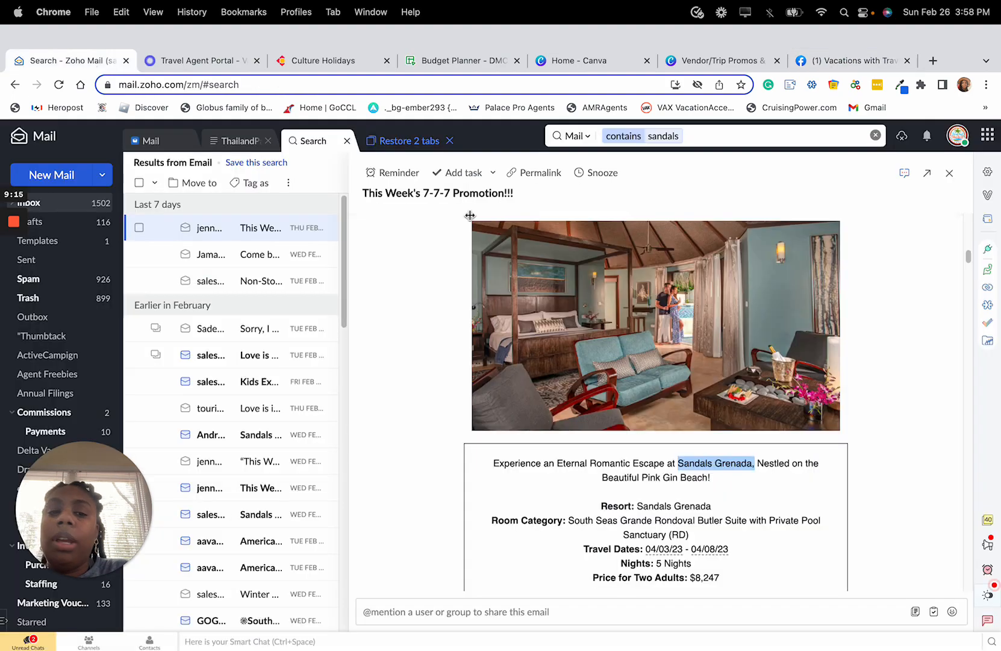
{"action": "scroll", "coordinate": [766, 511], "scroll_direction": "down", "scroll_amount": 2}
{"action": "scroll", "coordinate": [766, 511], "scroll_direction": "down", "scroll_amount": 2}
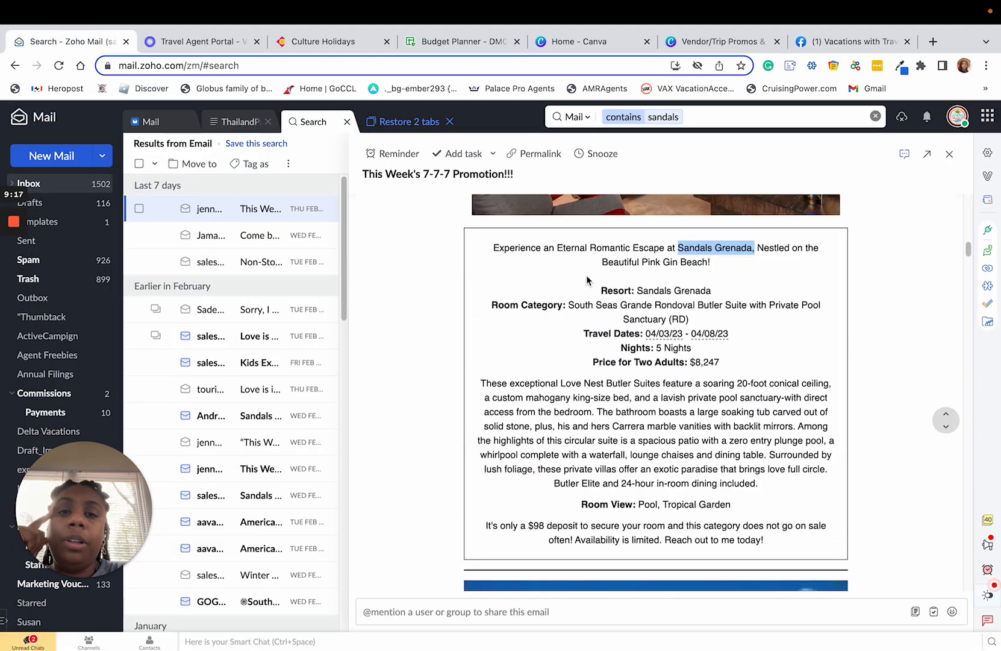
{"action": "left_click", "coordinate": [529, 272]}
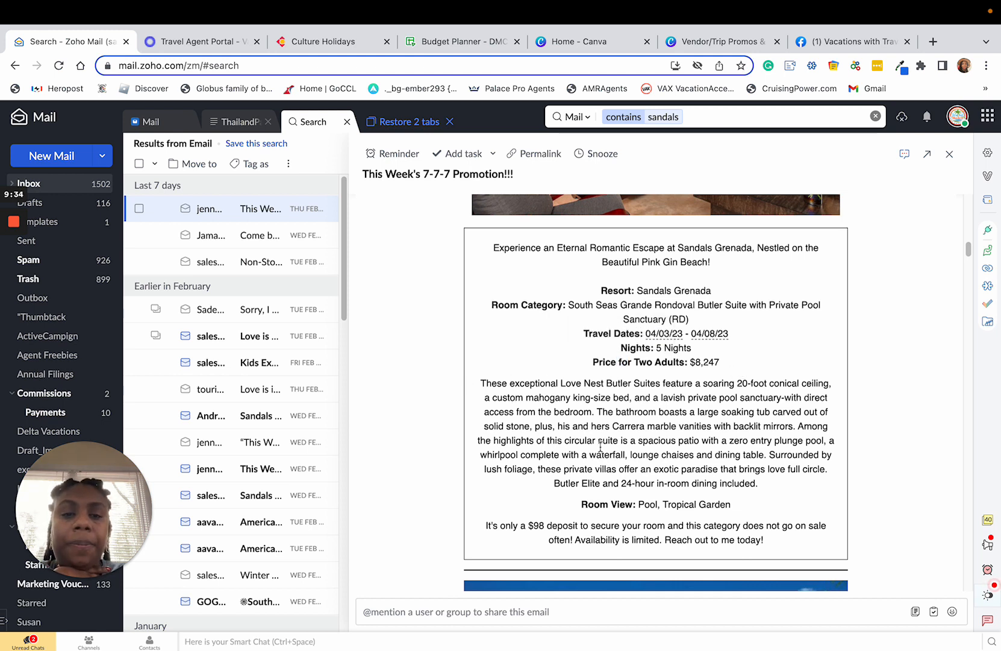
{"action": "left_click_drag", "start_coordinate": [481, 381], "coordinate": [760, 485]}
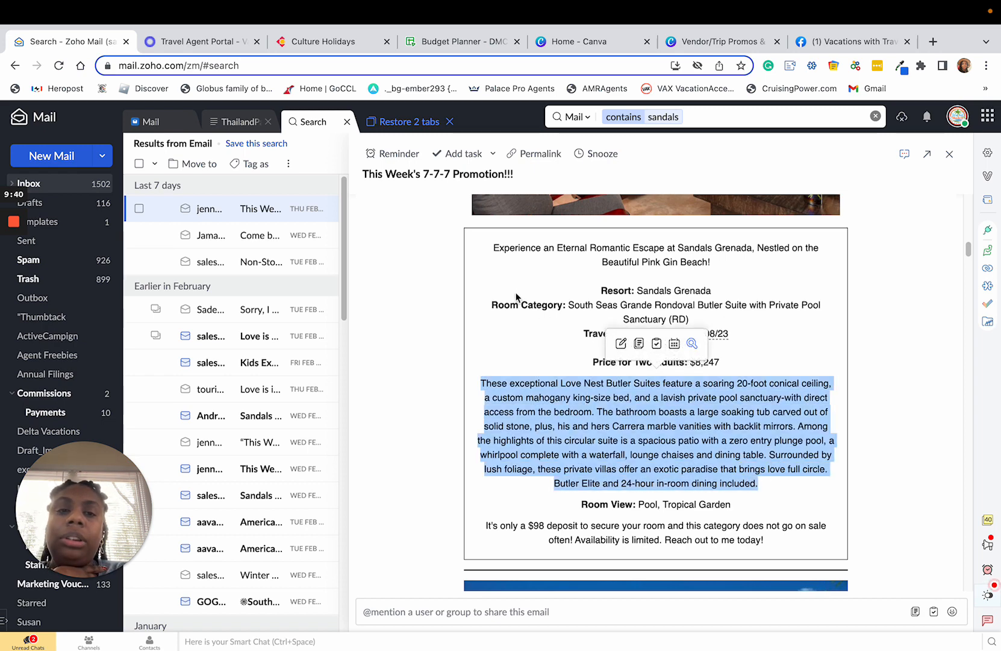
{"action": "left_click", "coordinate": [499, 253]}
Copy the sample quote from its "Experience an Eternal Romantic Escape" headline through the price line and paste it below a blank line in the Facebook post.
{"action": "left_click_drag", "start_coordinate": [494, 247], "coordinate": [755, 376]}
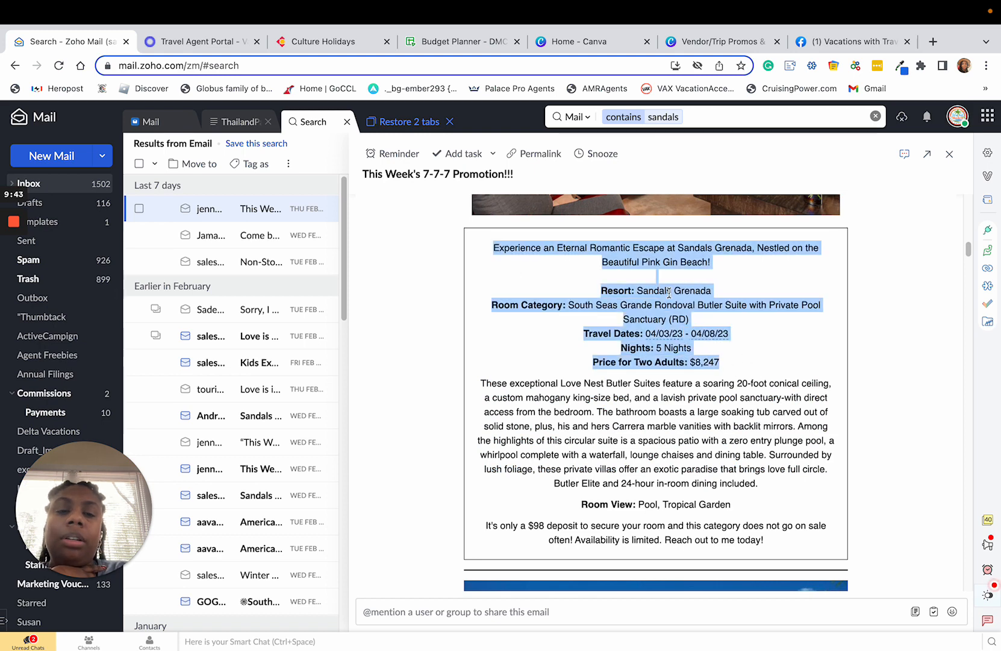
{"action": "right_click", "coordinate": [657, 254]}
{"action": "left_click", "coordinate": [676, 285]}
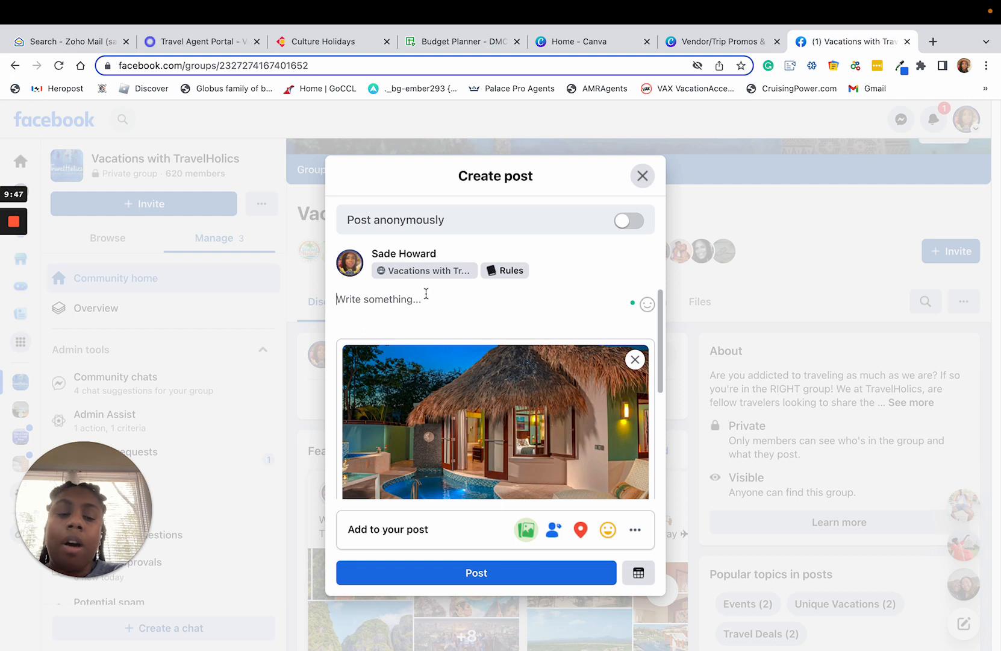
{"action": "key", "text": "Return"}
{"action": "key", "text": "super+v"}
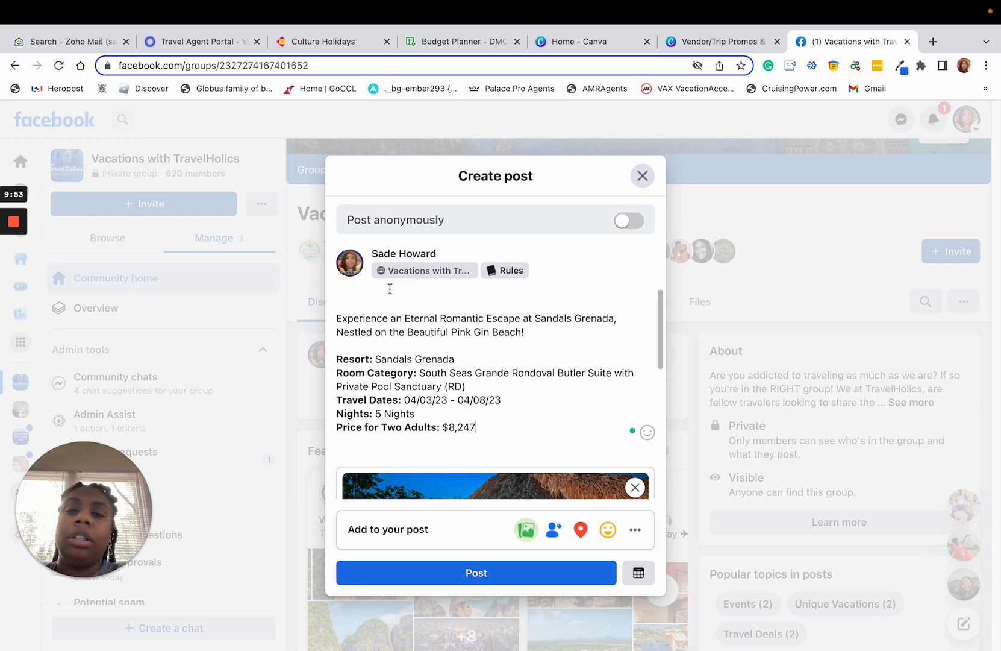
Insert four red siren emojis on the blank line above the Sandals Grenada quote text in the post.
{"action": "left_click", "coordinate": [380, 294]}
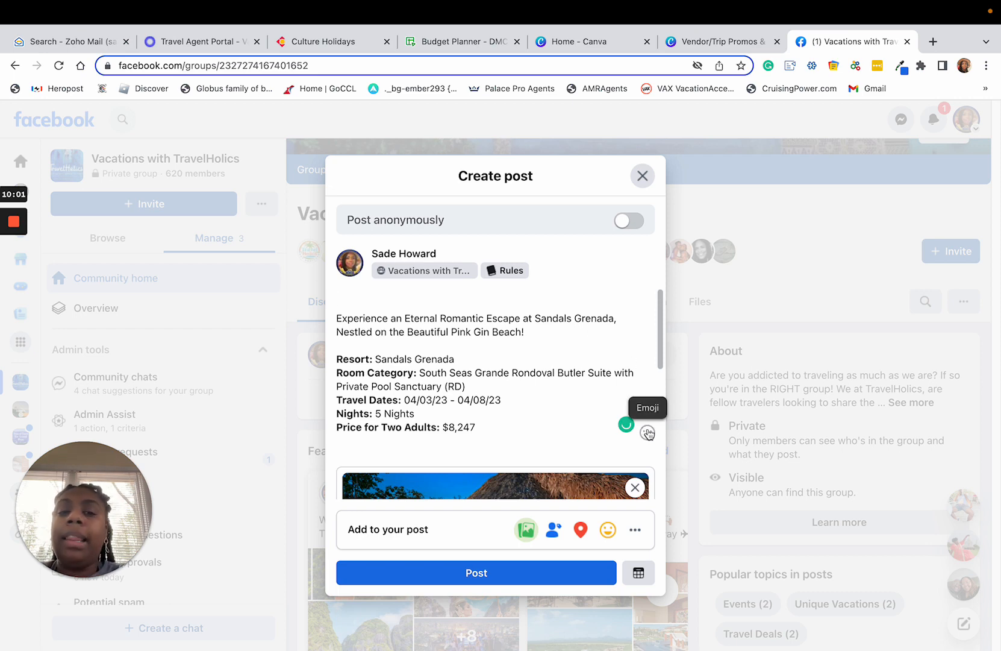
{"action": "left_click", "coordinate": [646, 433]}
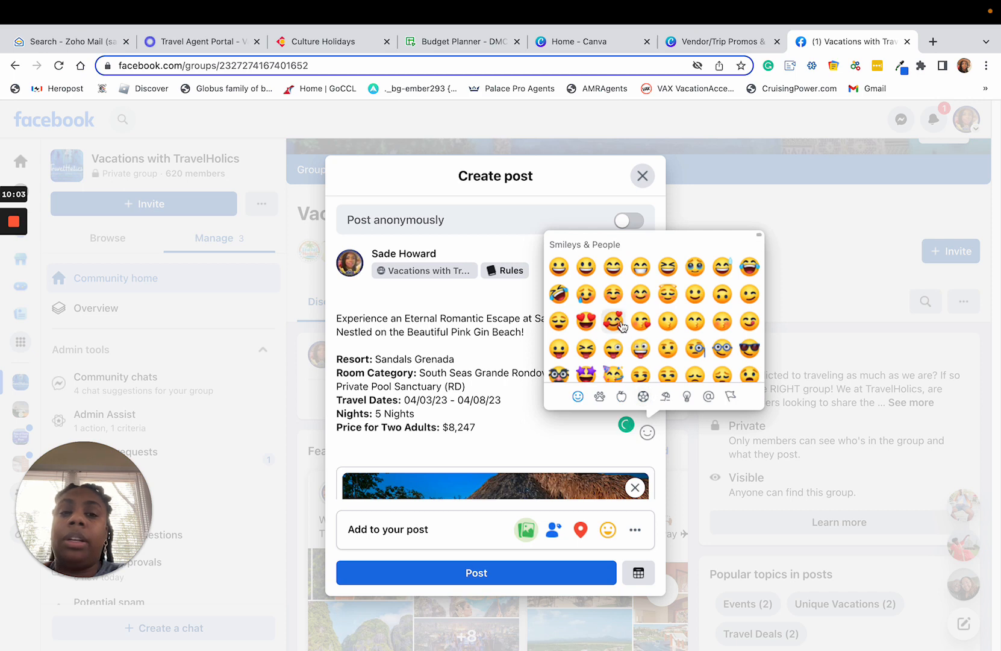
{"action": "scroll", "coordinate": [627, 320], "scroll_direction": "down", "scroll_amount": 10}
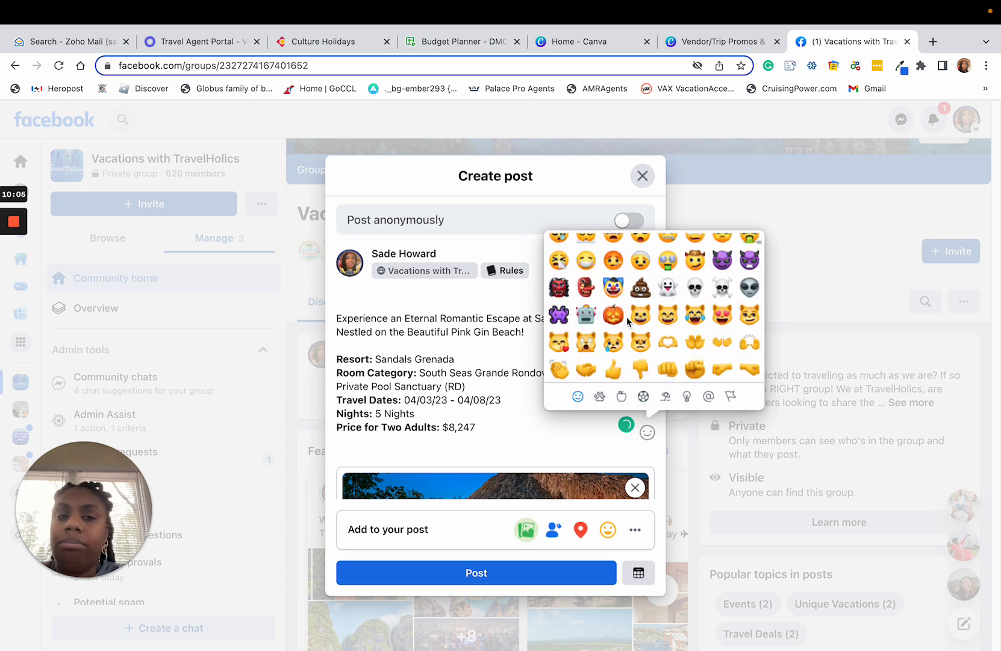
{"action": "scroll", "coordinate": [627, 322], "scroll_direction": "down", "scroll_amount": 15}
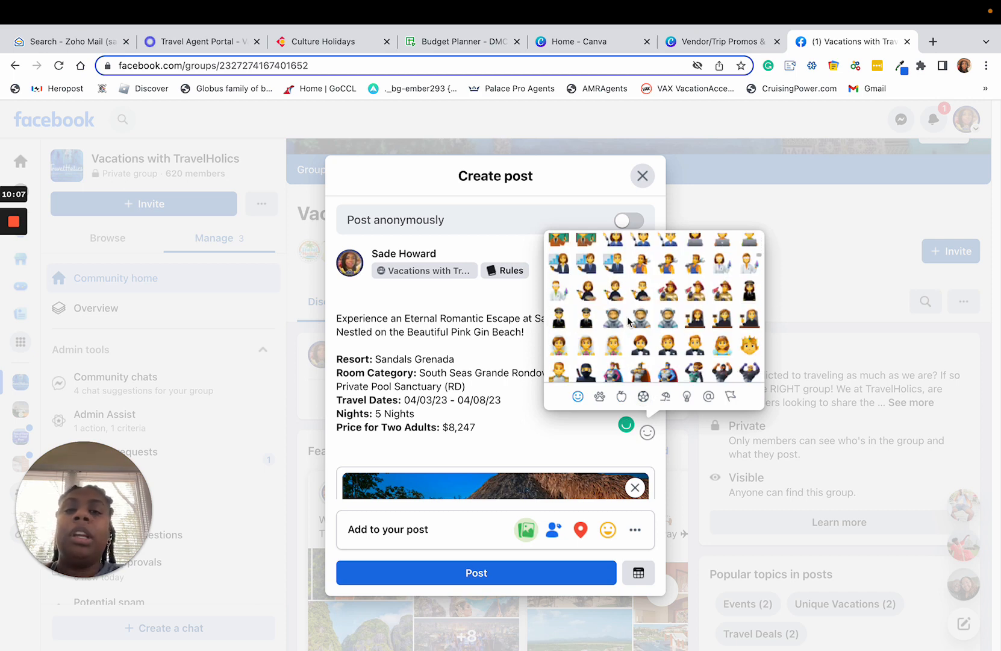
{"action": "scroll", "coordinate": [628, 321], "scroll_direction": "down", "scroll_amount": 15}
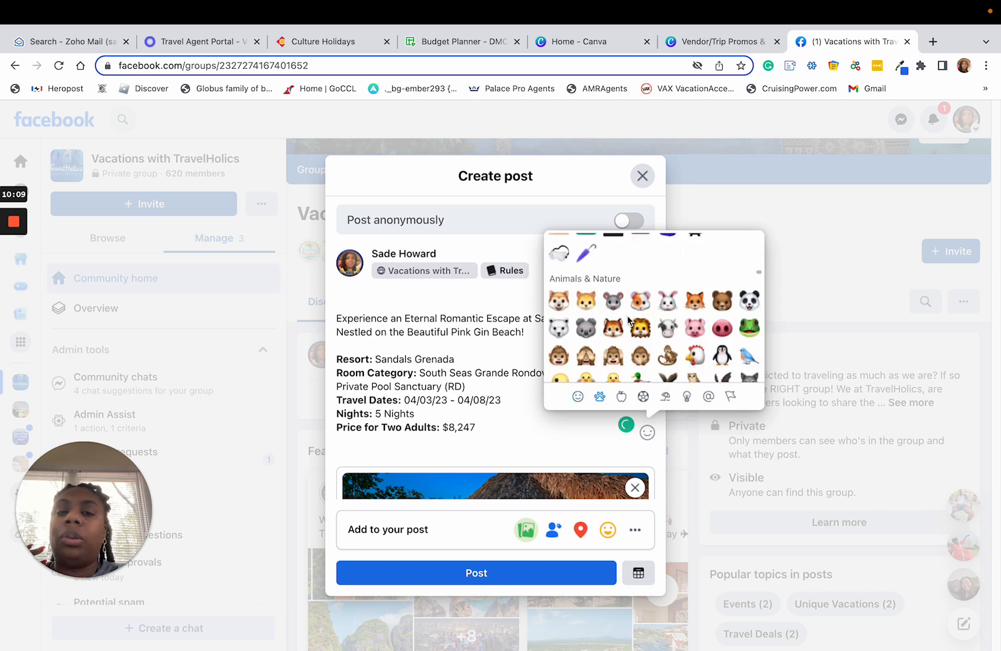
{"action": "scroll", "coordinate": [628, 320], "scroll_direction": "down", "scroll_amount": 4}
{"action": "scroll", "coordinate": [628, 319], "scroll_direction": "down", "scroll_amount": 2}
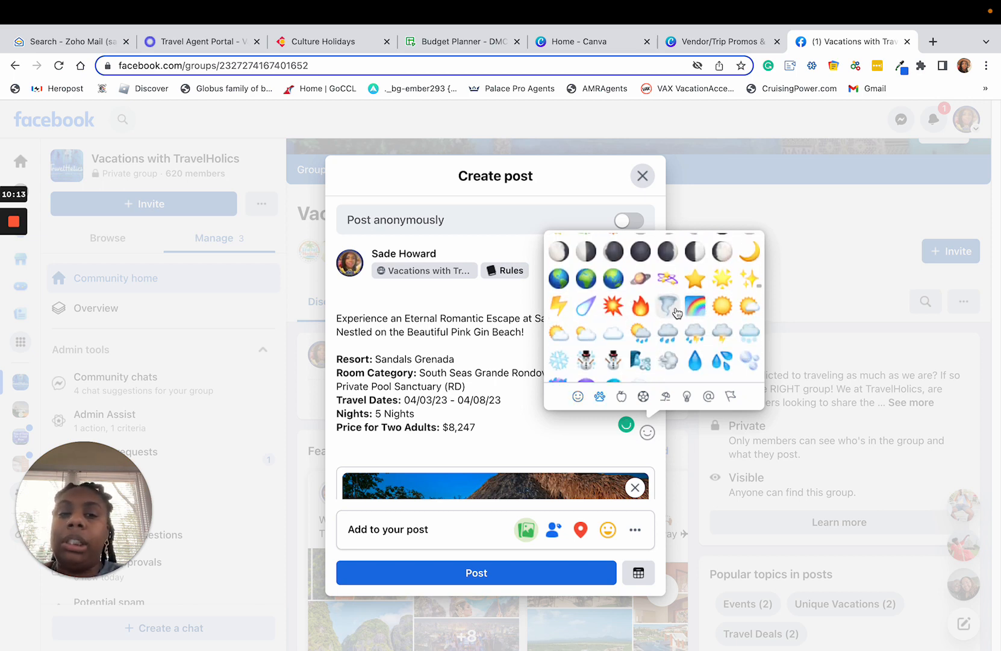
{"action": "scroll", "coordinate": [677, 312], "scroll_direction": "down", "scroll_amount": 5}
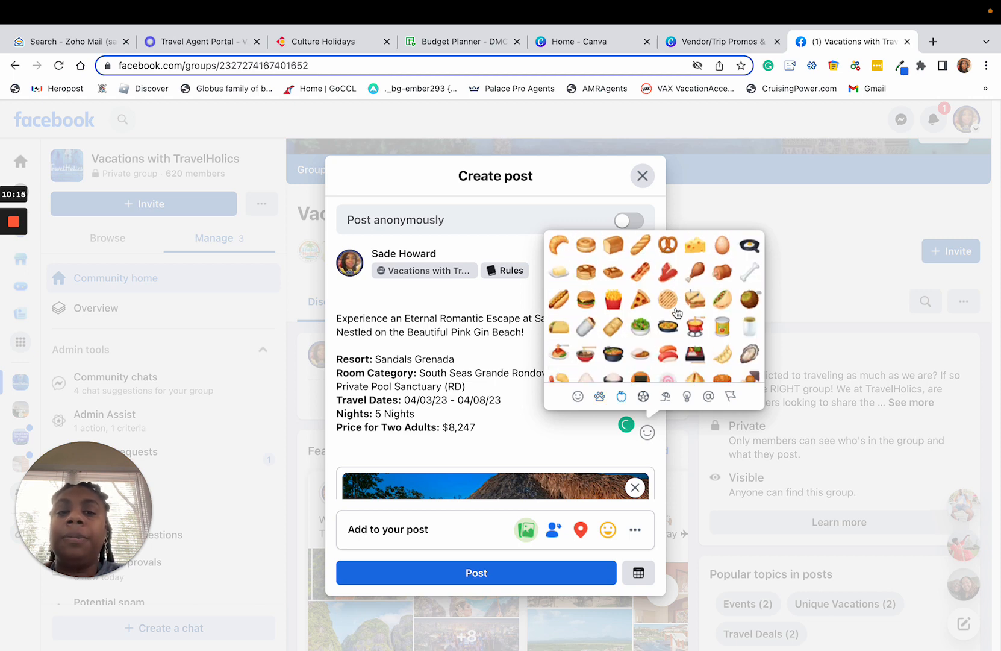
{"action": "scroll", "coordinate": [677, 312], "scroll_direction": "down", "scroll_amount": 10}
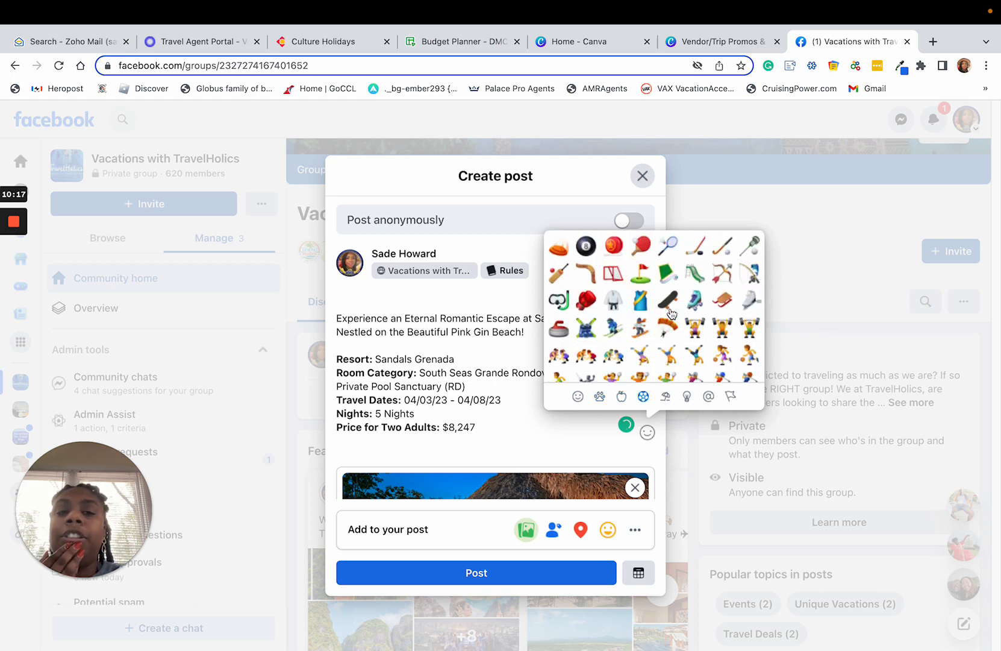
{"action": "scroll", "coordinate": [672, 312], "scroll_direction": "down", "scroll_amount": 8}
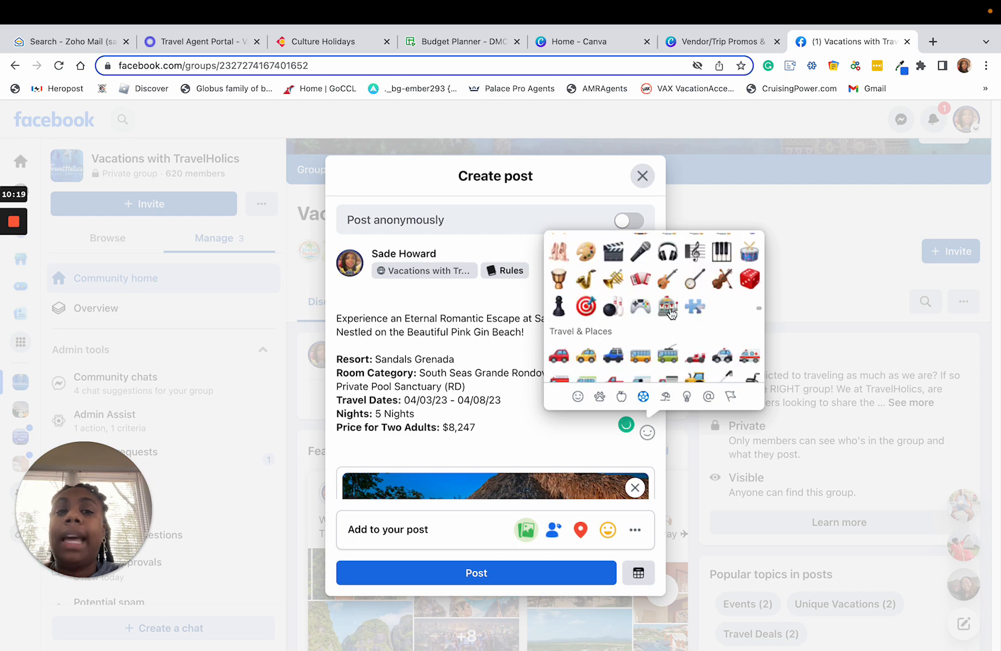
{"action": "scroll", "coordinate": [672, 313], "scroll_direction": "down", "scroll_amount": 1}
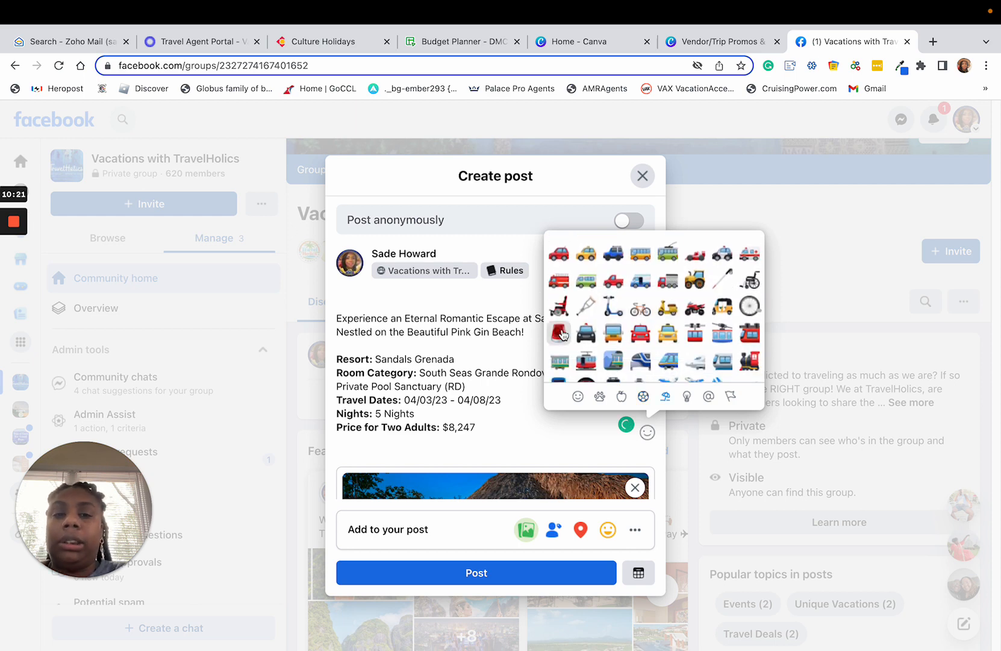
{"action": "left_click", "coordinate": [559, 332]}
{"action": "left_click", "coordinate": [559, 341]}
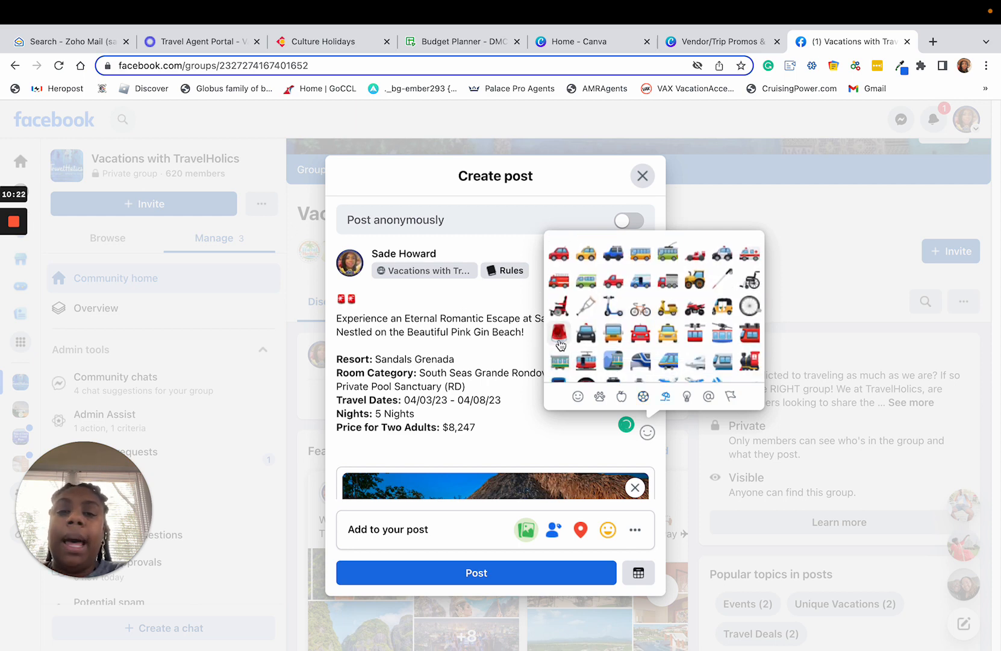
{"action": "left_click", "coordinate": [559, 341]}
{"action": "left_click", "coordinate": [559, 341]}
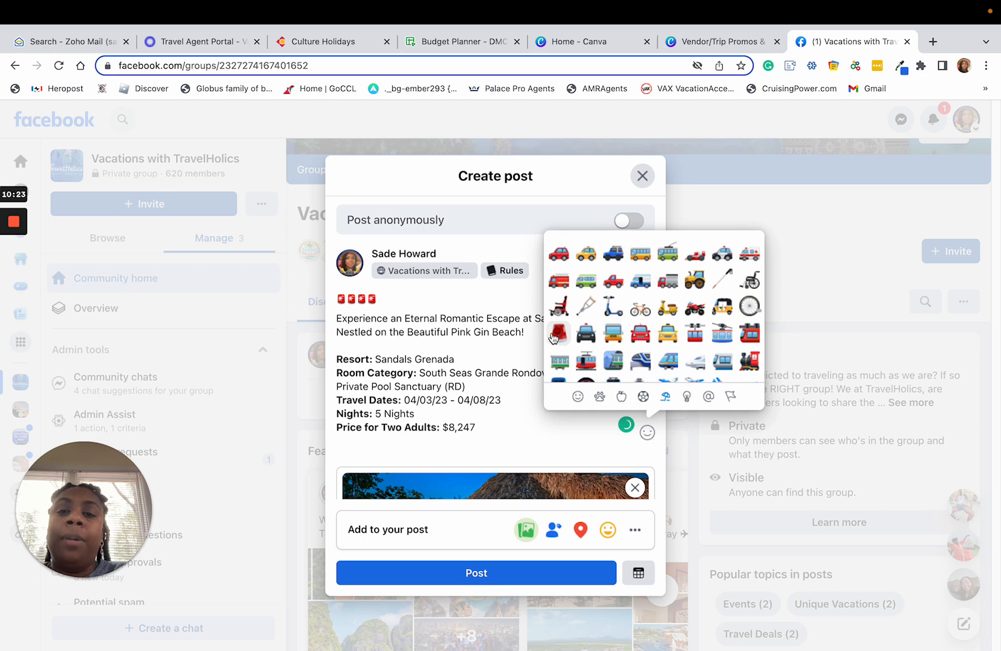
Enter the headline "TRAVEL OFFER OF THE WEEK" between the second and third siren emojis.
{"action": "left_click", "coordinate": [360, 300]}
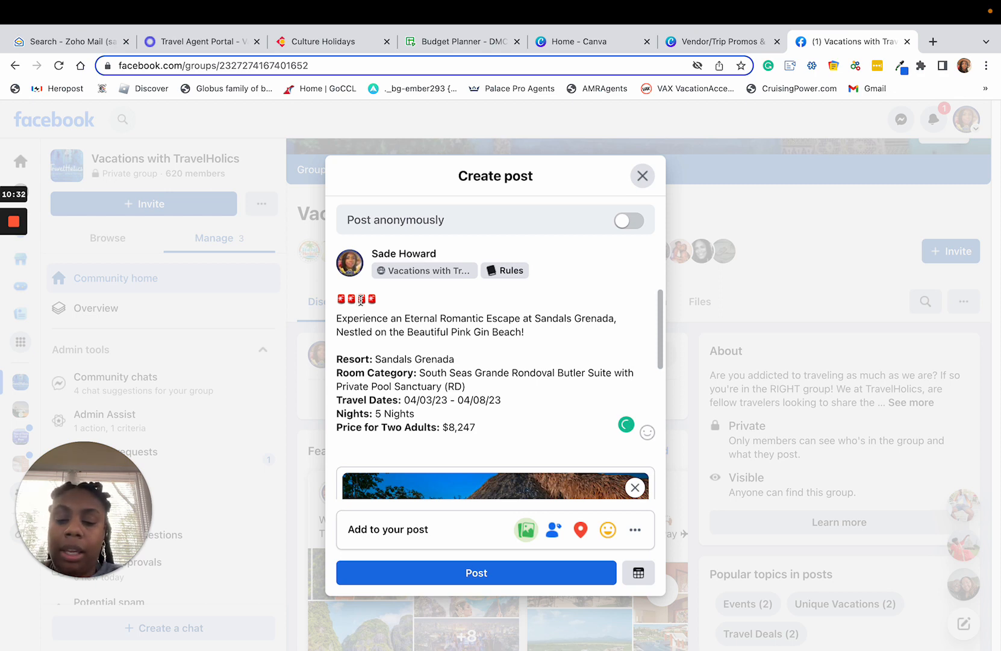
{"action": "type", "text": "travel"}
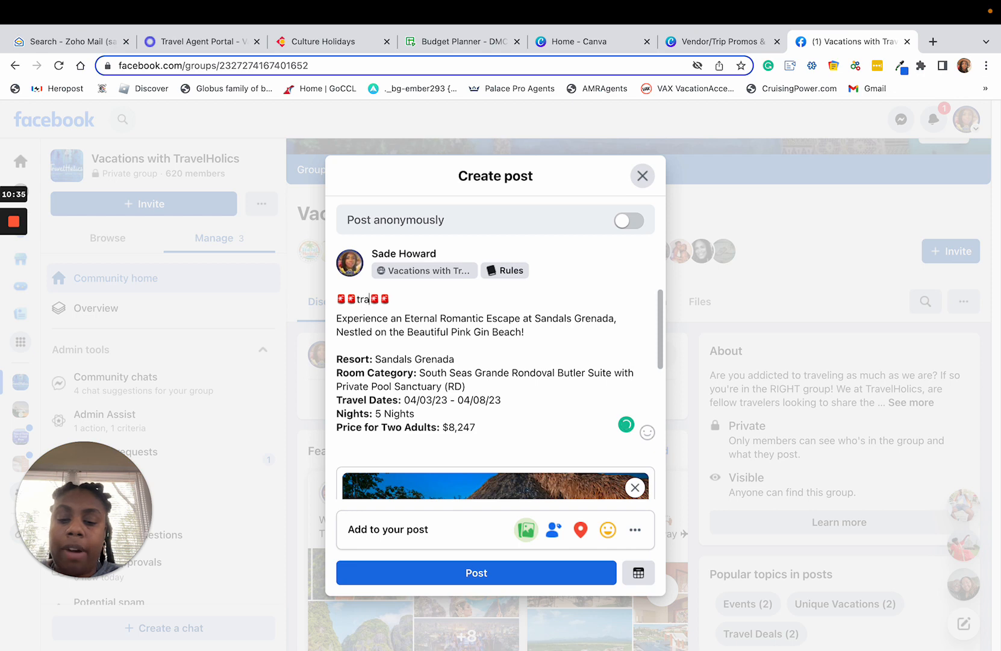
{"action": "key", "text": "BackSpace"}
{"action": "key", "text": "BackSpace"}
{"action": "key", "text": "BackSpace"}
{"action": "key", "text": "BackSpace"}
{"action": "key", "text": "BackSpace"}
{"action": "key", "text": "BackSpace"}
{"action": "key", "text": "BackSpace"}
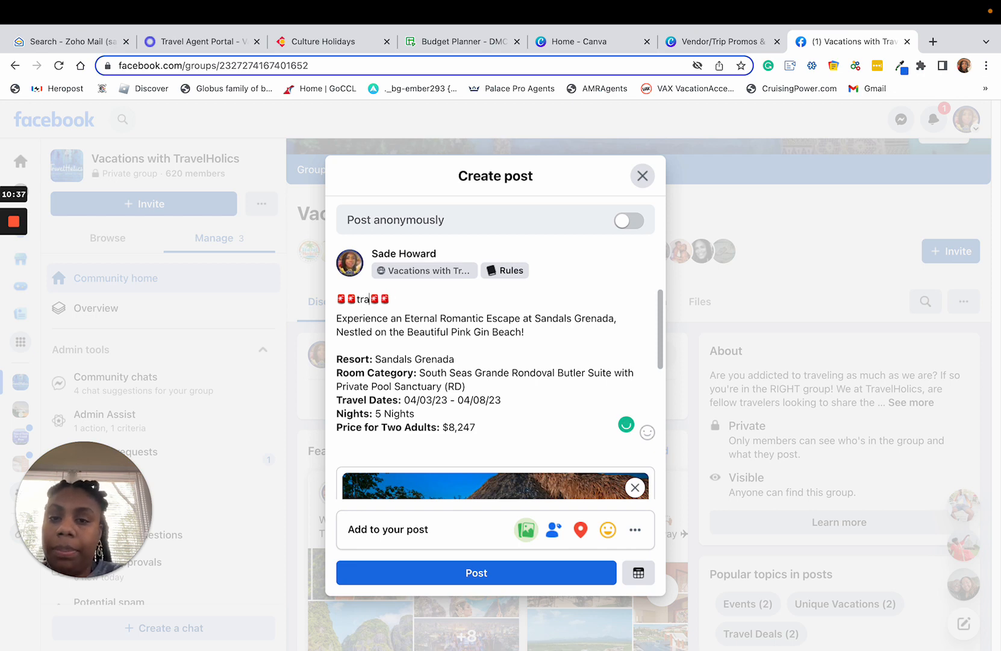
{"action": "type", "text": "TRAVEL OFFER"}
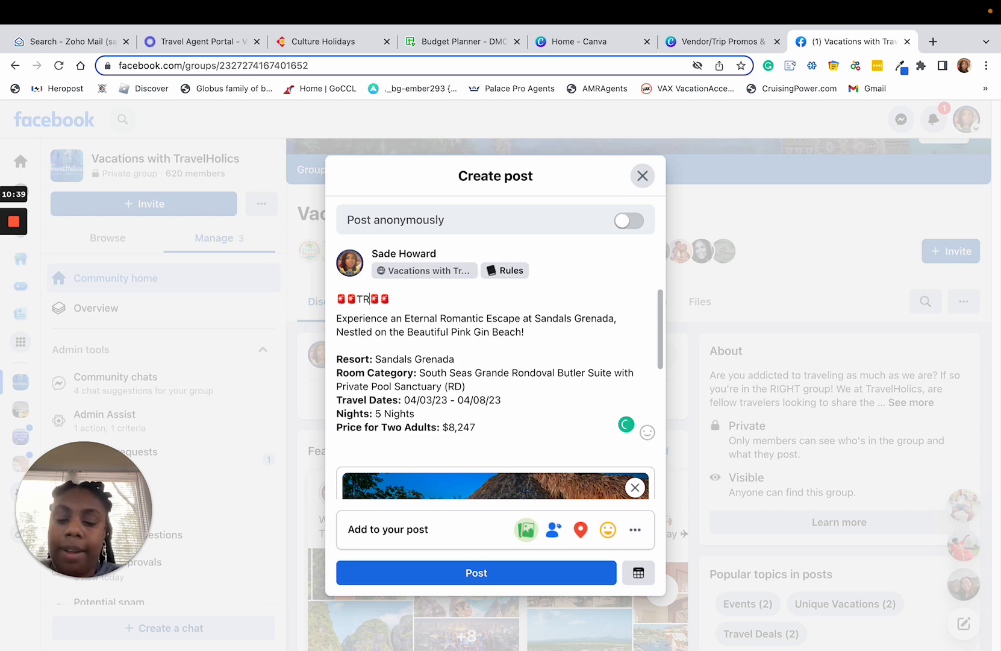
{"action": "type", "text": " OF THE WE"}
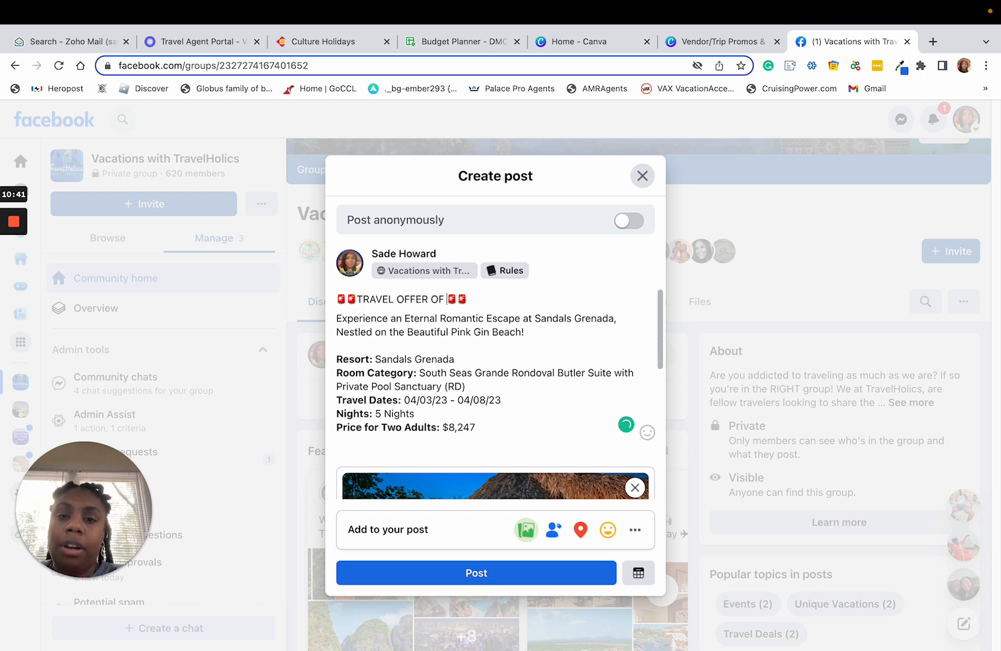
{"action": "type", "text": "EK"}
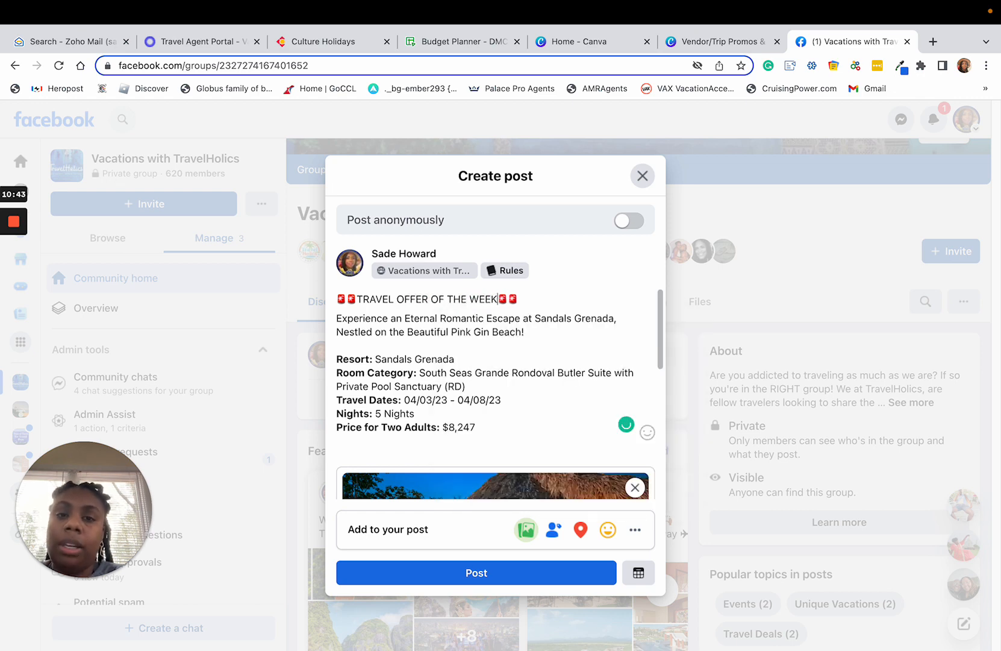
Make the "TRAVEL OFFER OF THE WEEK" line bold and format it as a Header 1.
{"action": "double_click", "coordinate": [464, 299]}
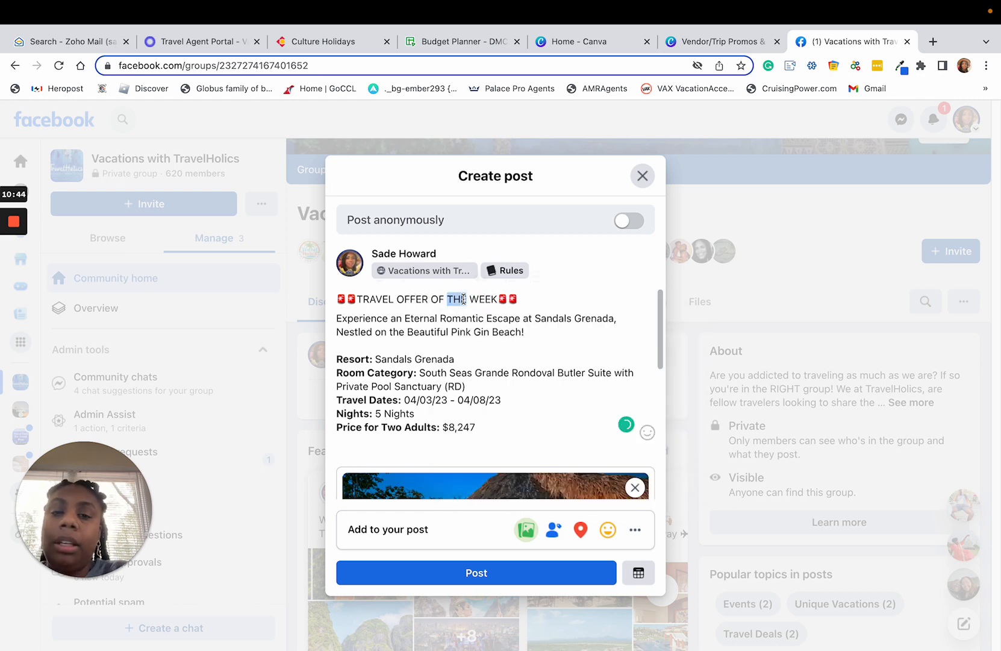
{"action": "double_click", "coordinate": [410, 298]}
{"action": "triple_click", "coordinate": [409, 298]}
{"action": "left_click", "coordinate": [364, 299]}
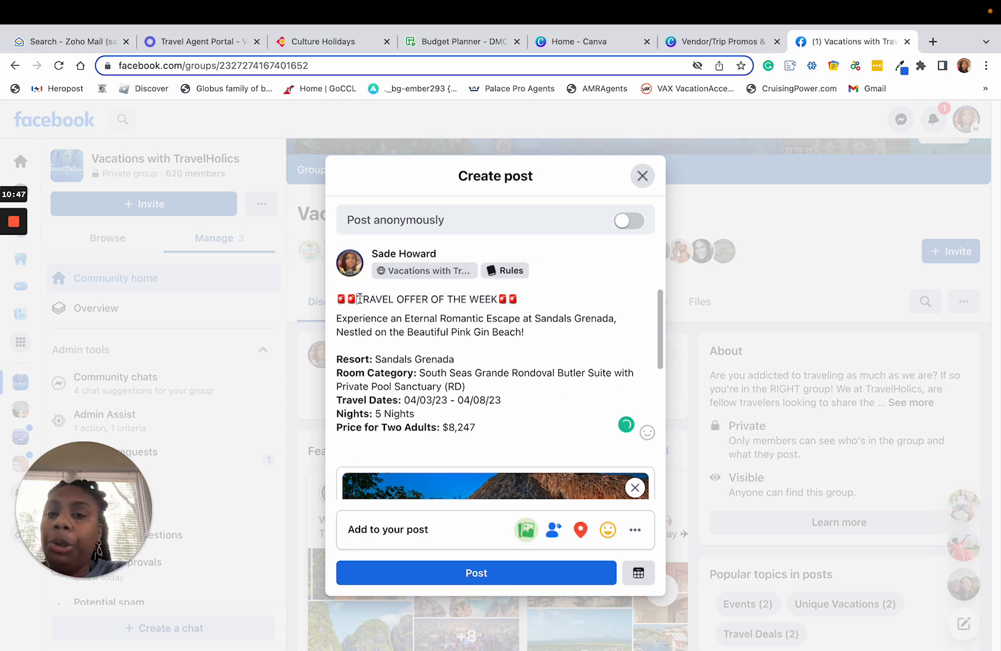
{"action": "triple_click", "coordinate": [360, 298]}
{"action": "left_click", "coordinate": [349, 276]}
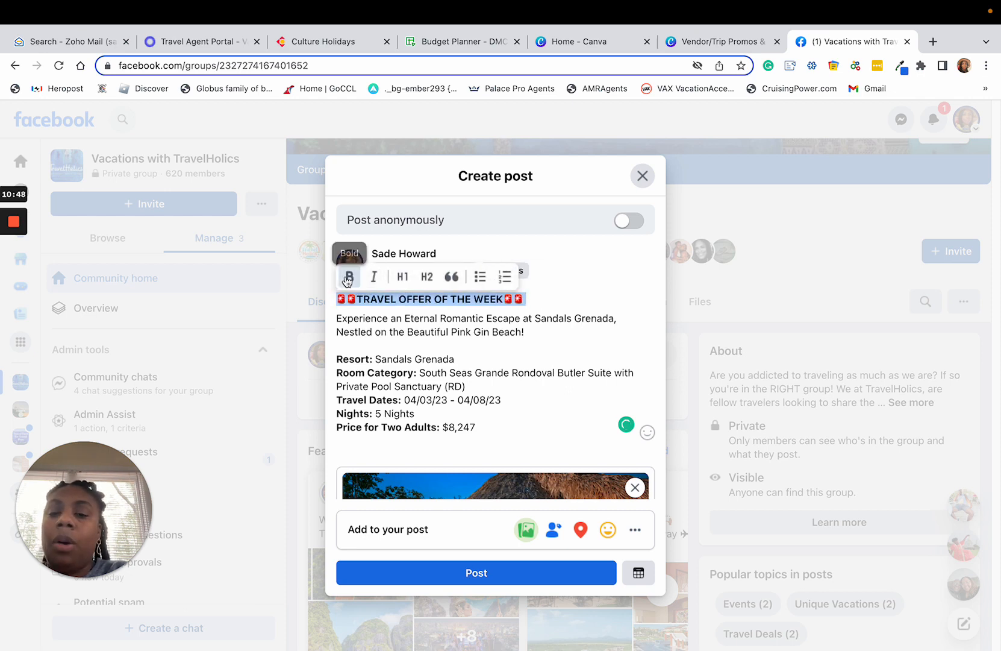
{"action": "left_click", "coordinate": [420, 279]}
{"action": "left_click", "coordinate": [513, 328]}
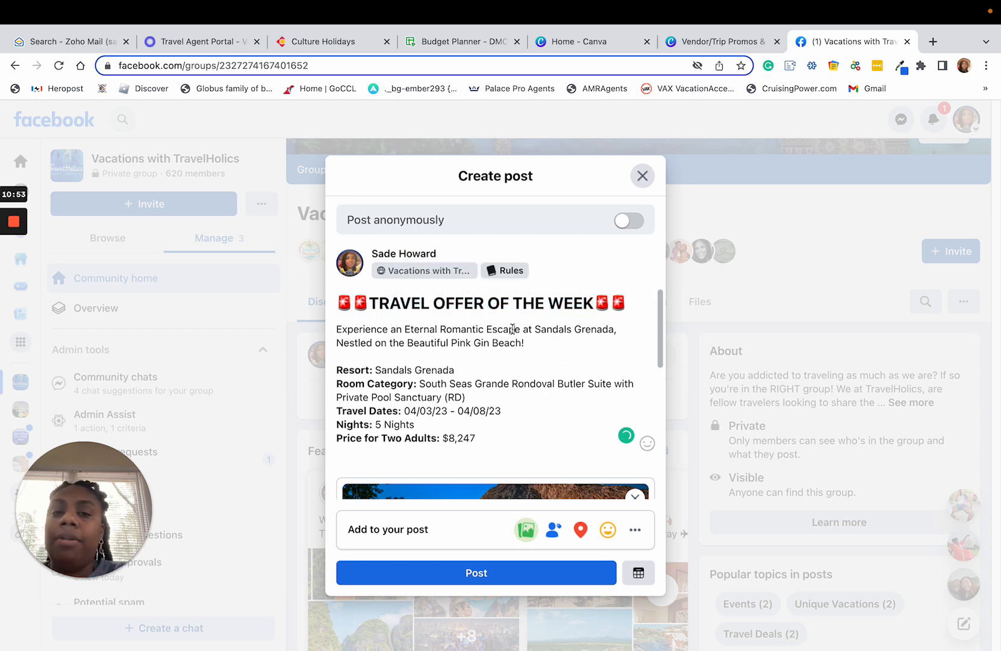
Try the Header 2 style on the "Experience an Eternal Romantic Escape" sentence and remove it from the quote text.
{"action": "left_click", "coordinate": [549, 347]}
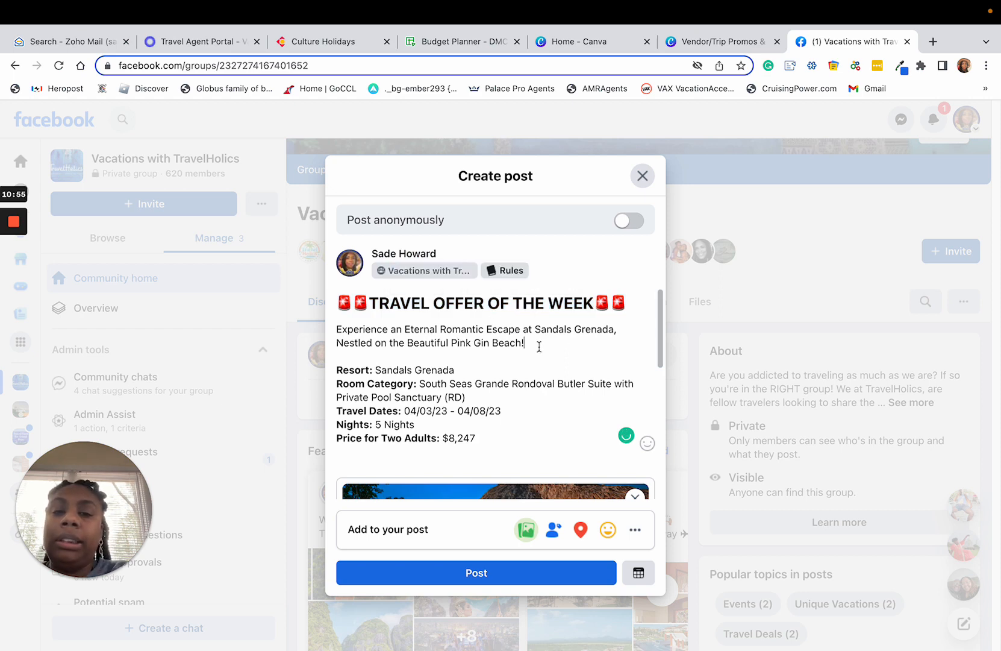
{"action": "left_click_drag", "start_coordinate": [539, 346], "coordinate": [333, 327]}
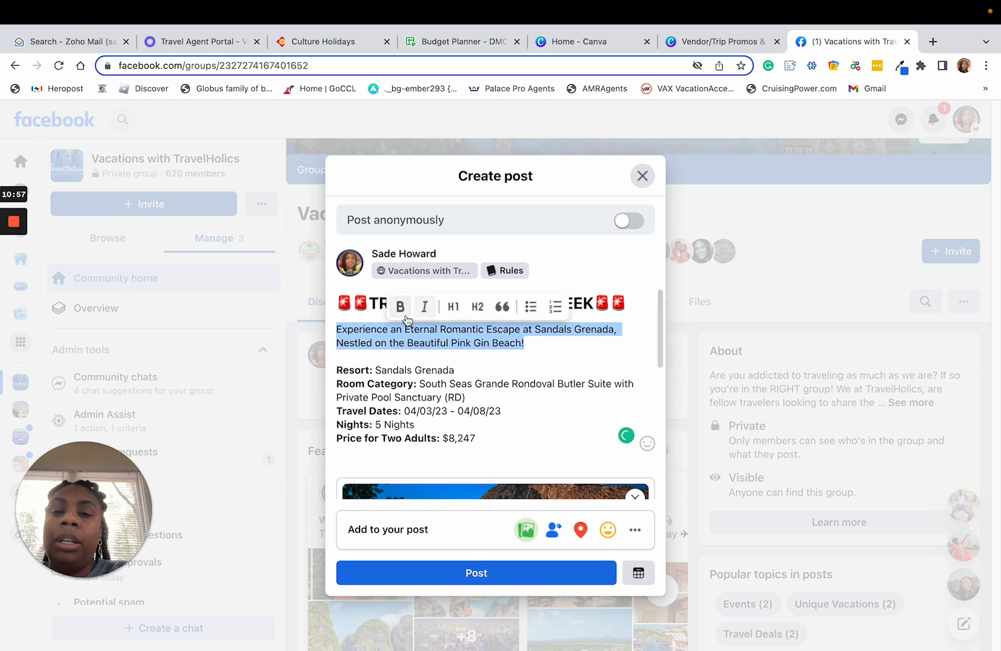
{"action": "left_click", "coordinate": [475, 308]}
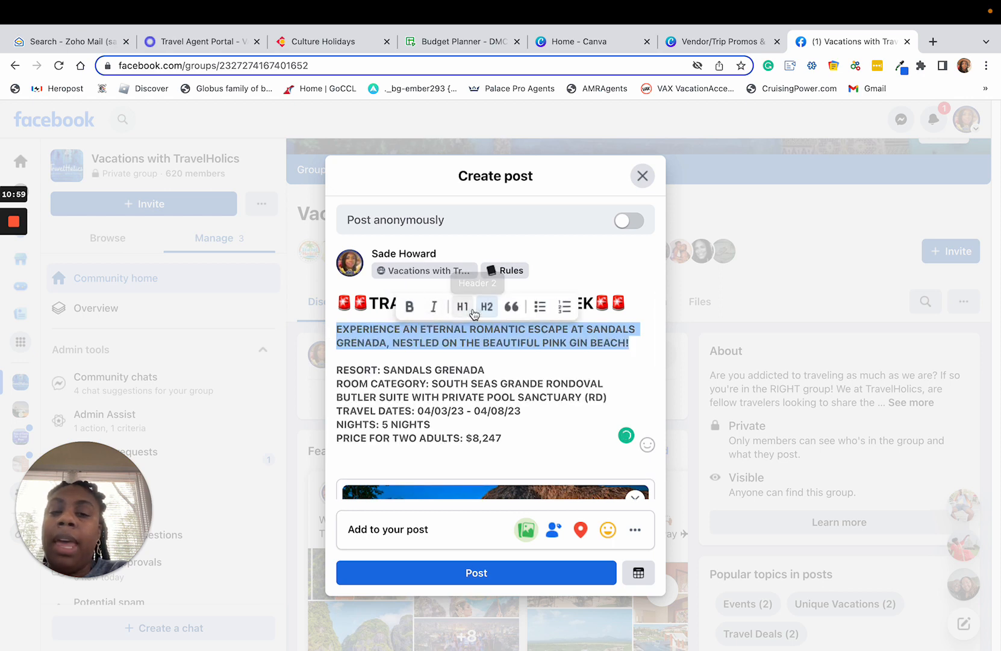
{"action": "left_click", "coordinate": [549, 363]}
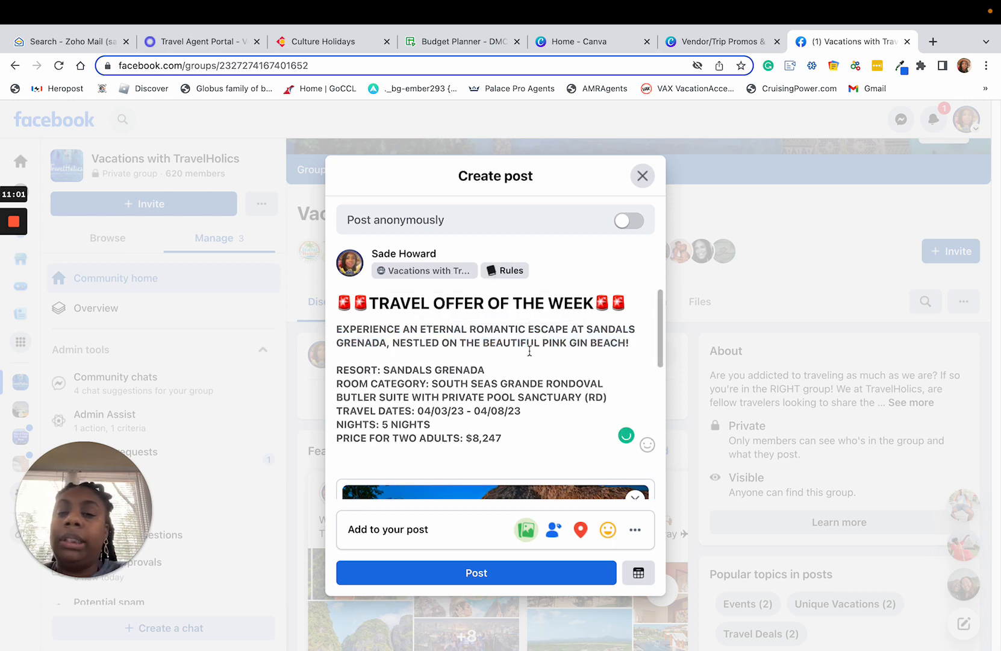
{"action": "left_click_drag", "start_coordinate": [531, 436], "coordinate": [360, 362]}
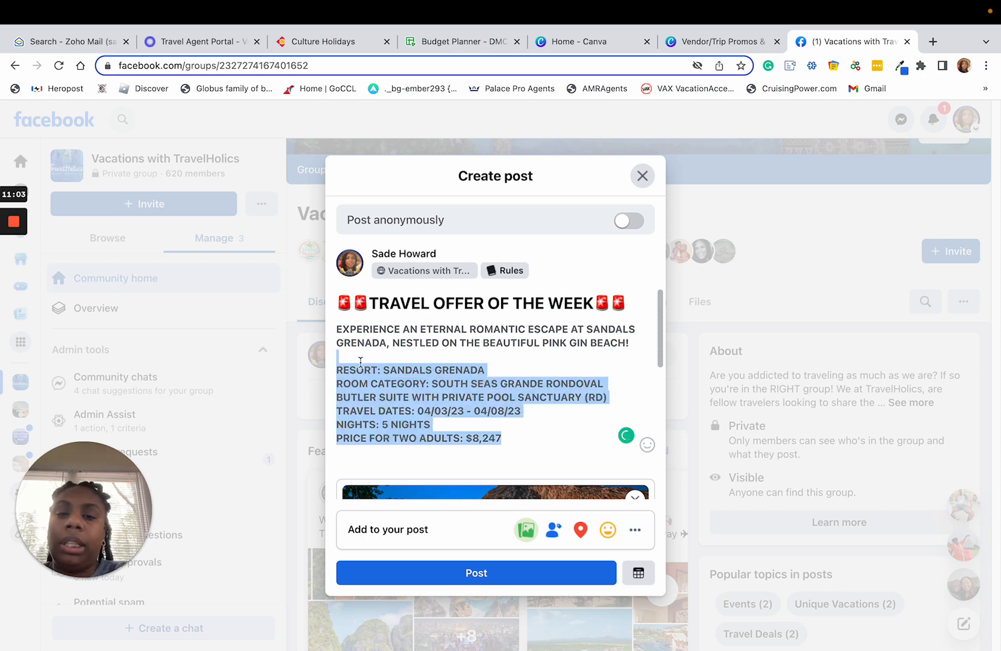
{"action": "left_click", "coordinate": [486, 347]}
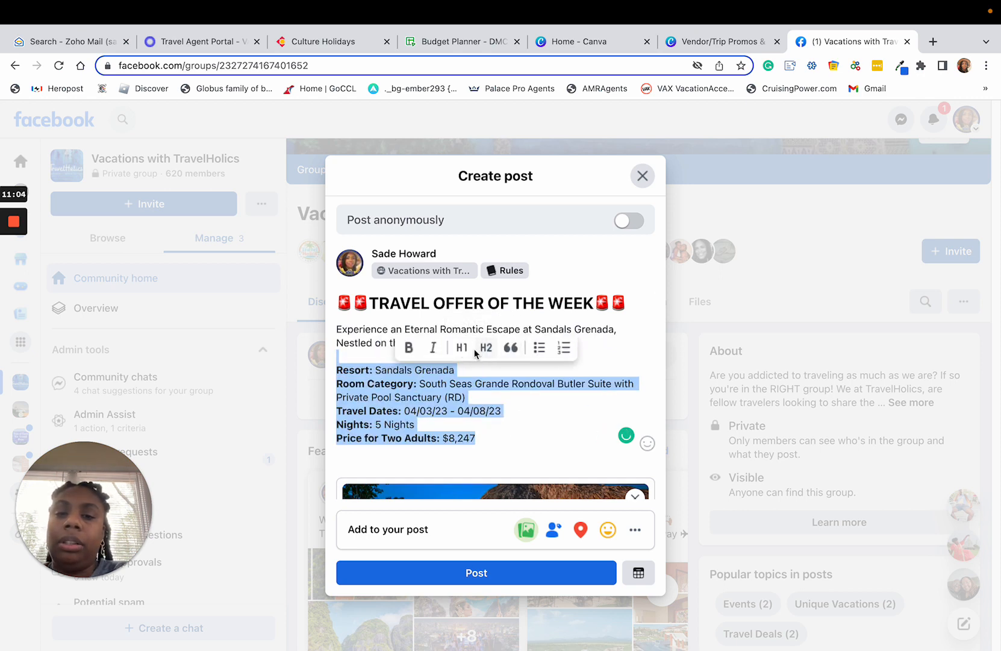
Try Header 2 again starting from the word "Grenada" in the opening sentence, and return the quote to normal text.
{"action": "left_click", "coordinate": [613, 374]}
{"action": "double_click", "coordinate": [541, 328]}
{"action": "left_click", "coordinate": [575, 329]}
{"action": "double_click", "coordinate": [596, 330]}
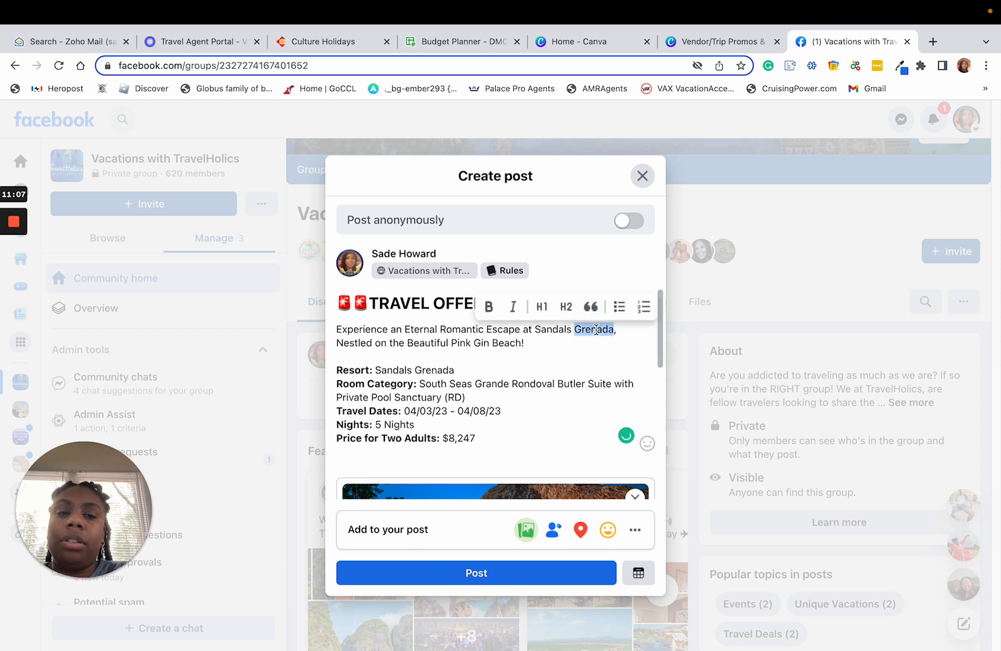
{"action": "left_click", "coordinate": [566, 306]}
{"action": "left_click", "coordinate": [470, 357]}
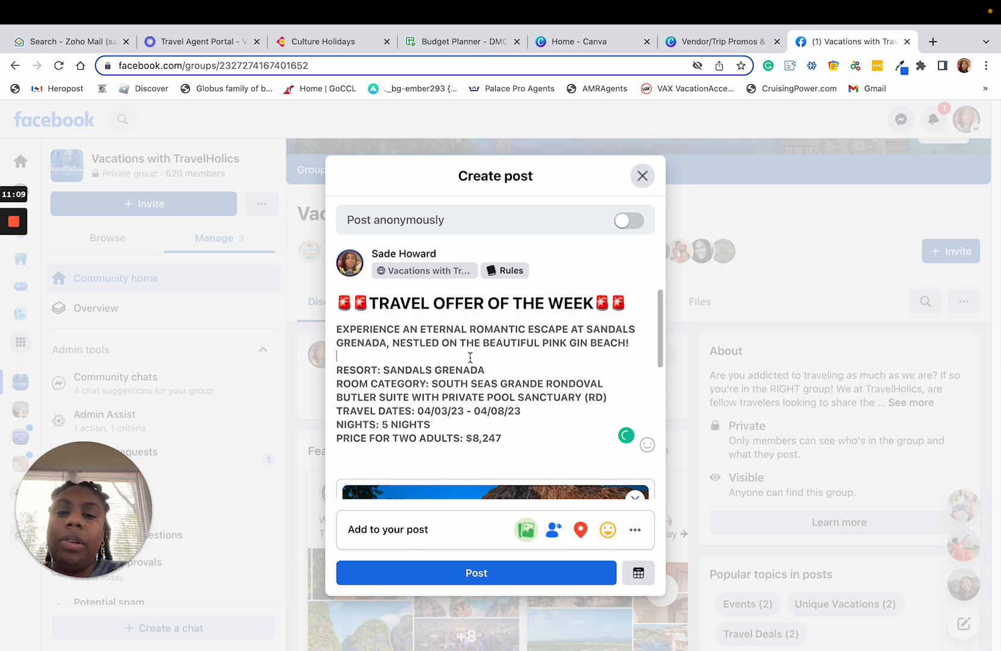
{"action": "triple_click", "coordinate": [521, 342]}
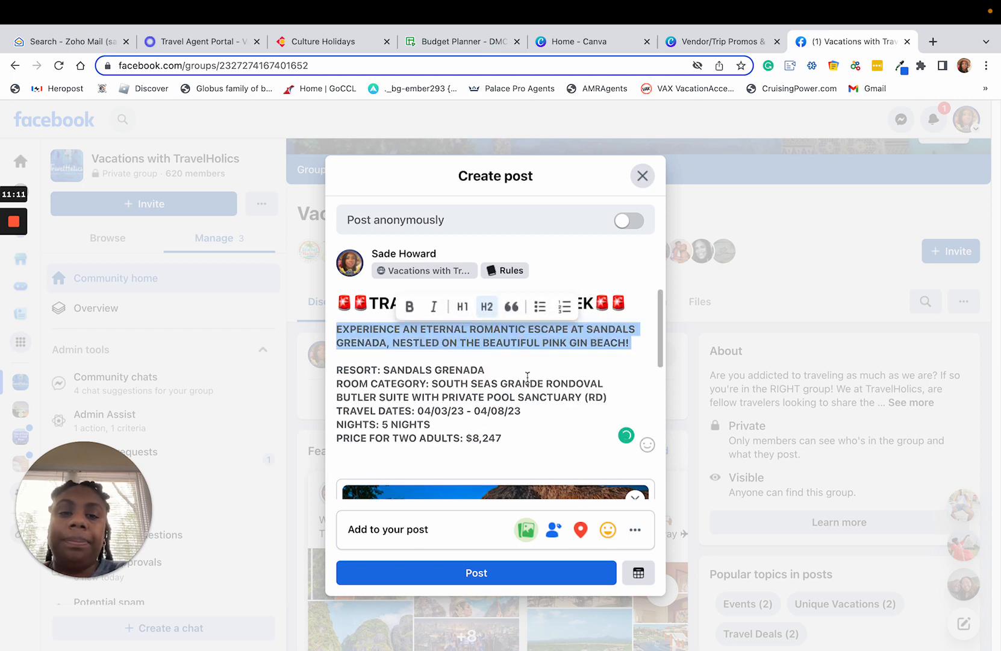
{"action": "left_click", "coordinate": [486, 306]}
{"action": "left_click", "coordinate": [550, 364]}
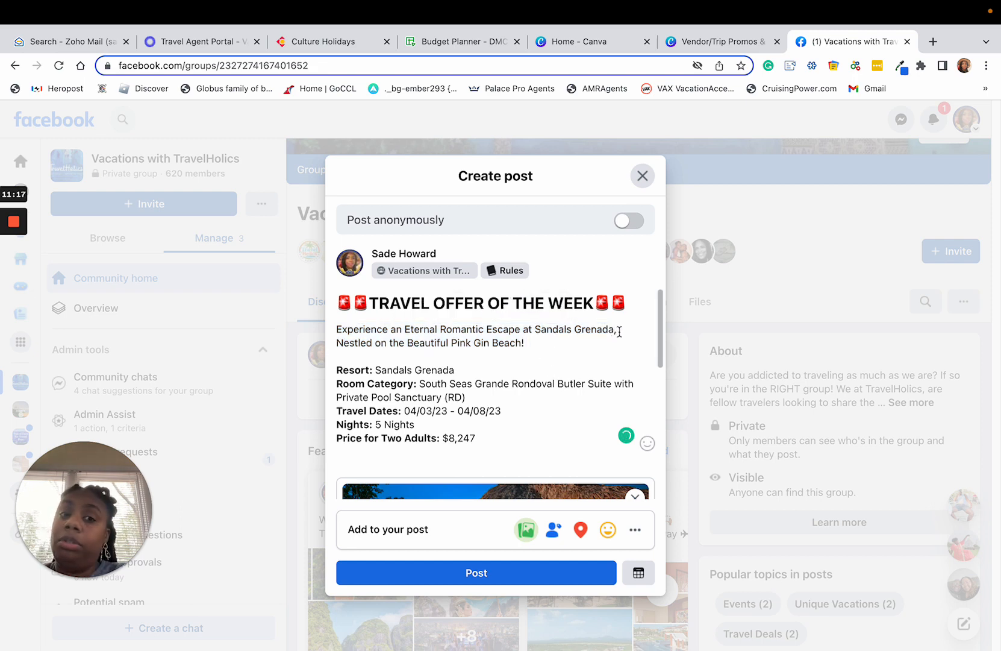
Remove the comma after "Grenada" in the opening sentence and keep "Nestled on the Beautiful Pink Gin Beach!" on its own line.
{"action": "left_click", "coordinate": [646, 334]}
{"action": "key", "text": "Delete"}
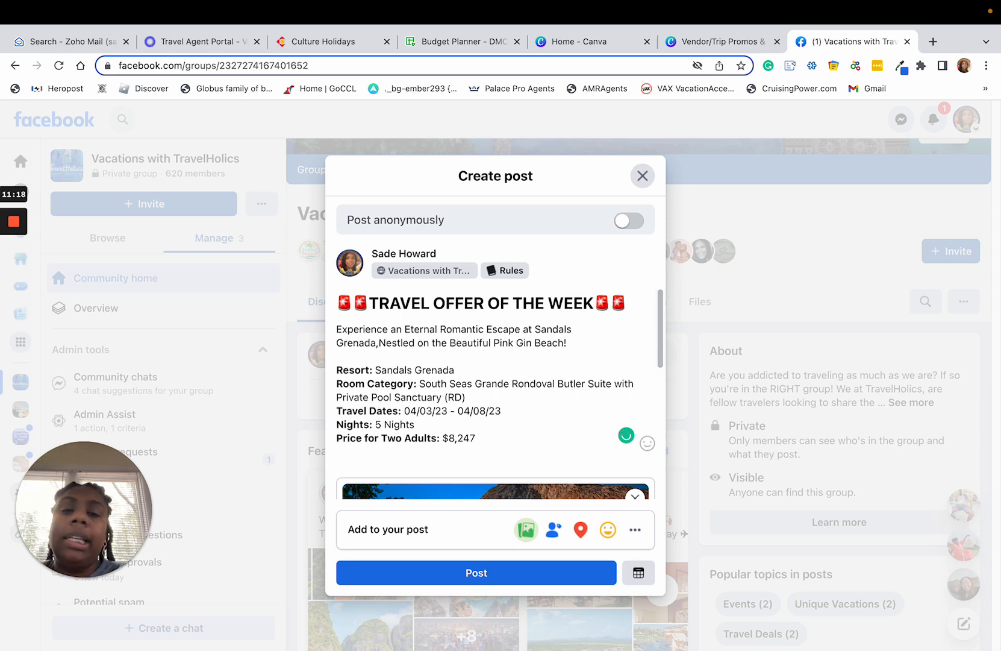
{"action": "key", "text": "BackSpace"}
{"action": "key", "text": "Return"}
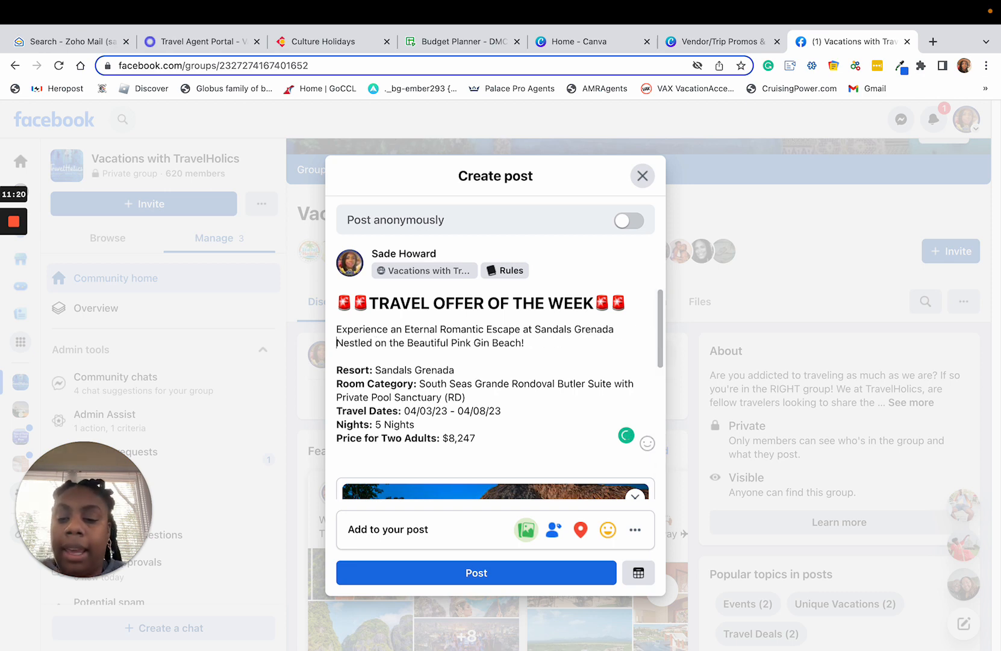
Tag the Sandals Grenada beach resort page in the opening sentence in place of the plain-text resort name.
{"action": "type", "text": "@"}
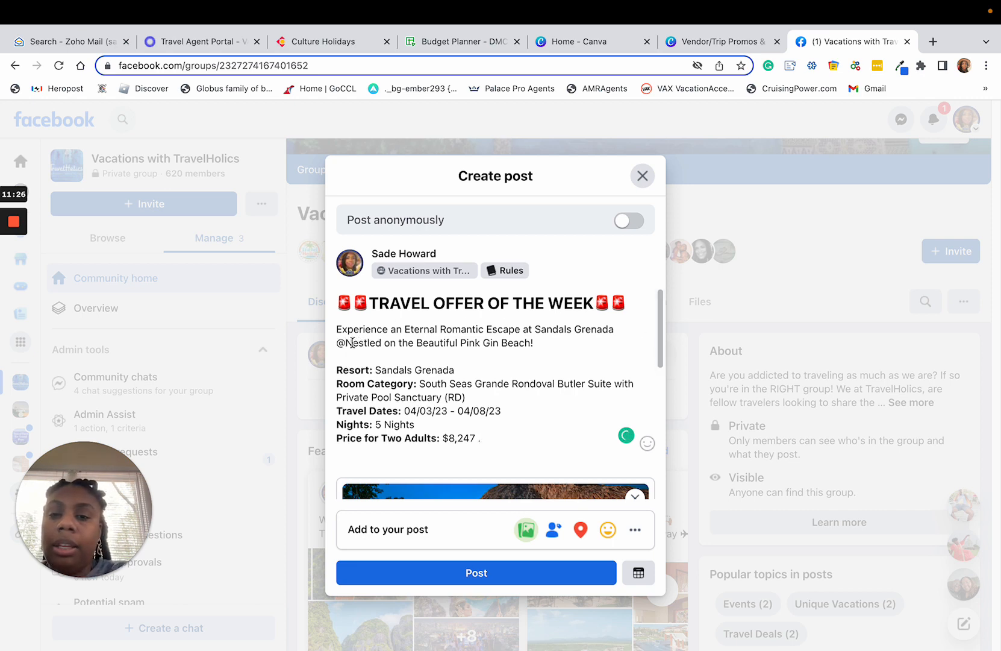
{"action": "left_click", "coordinate": [627, 330]}
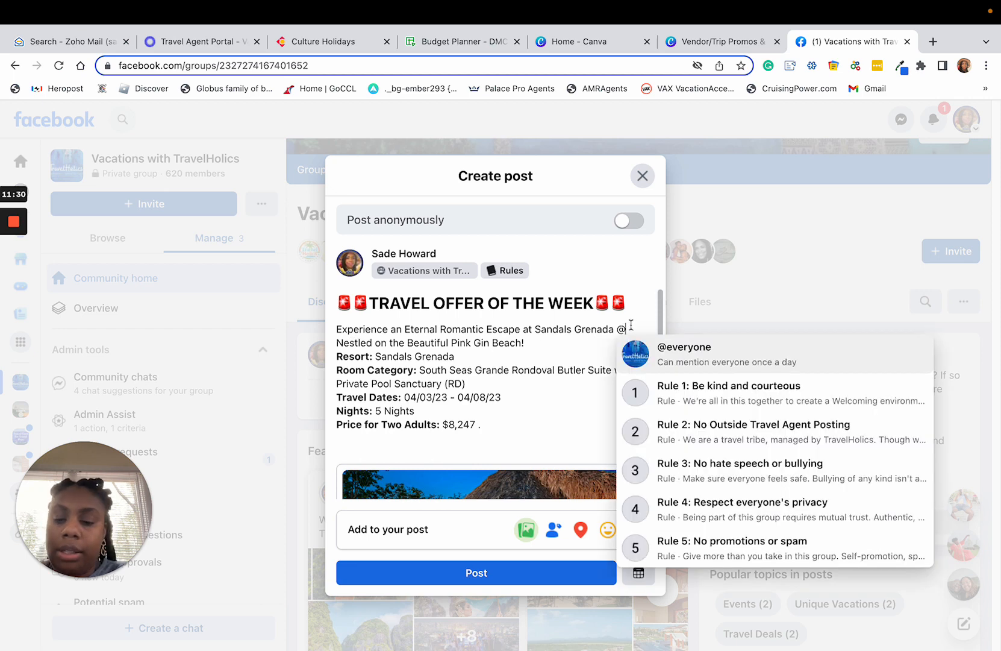
{"action": "type", "text": "SANDALS"}
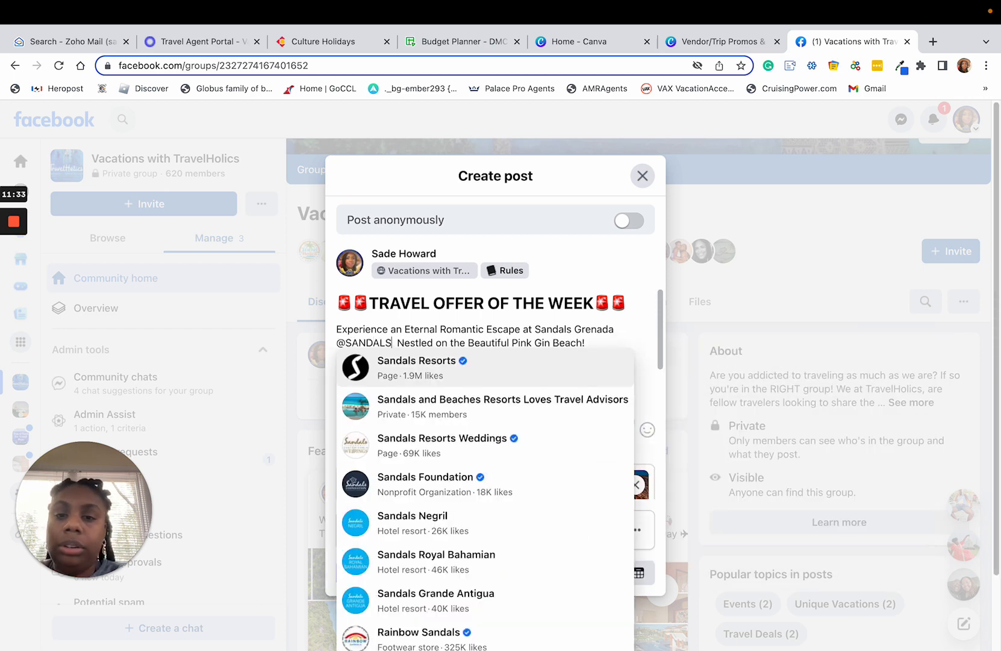
{"action": "type", "text": "GR"}
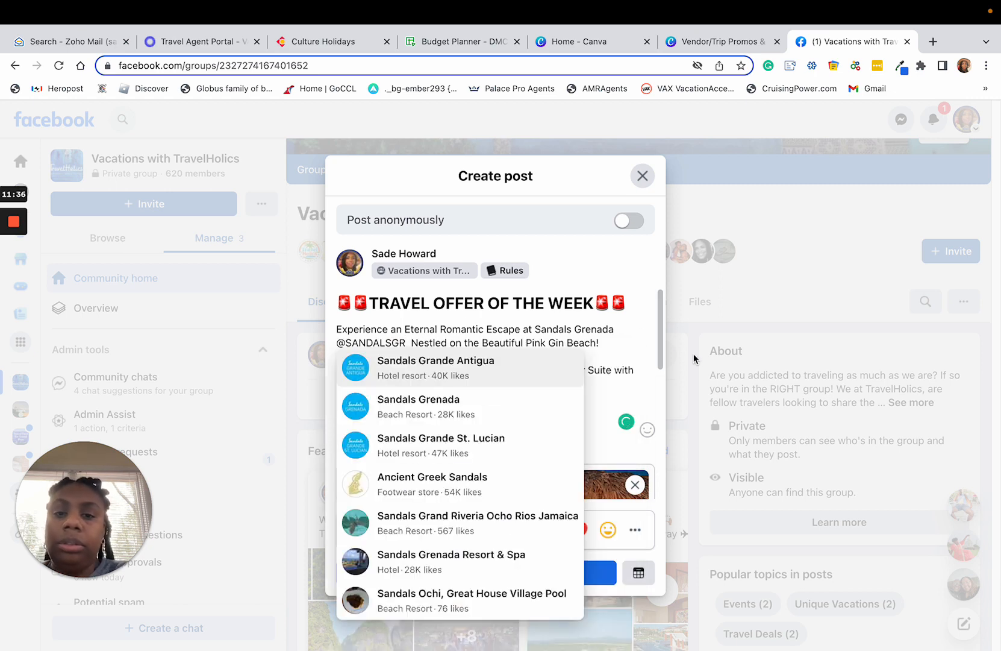
{"action": "left_click", "coordinate": [473, 405]}
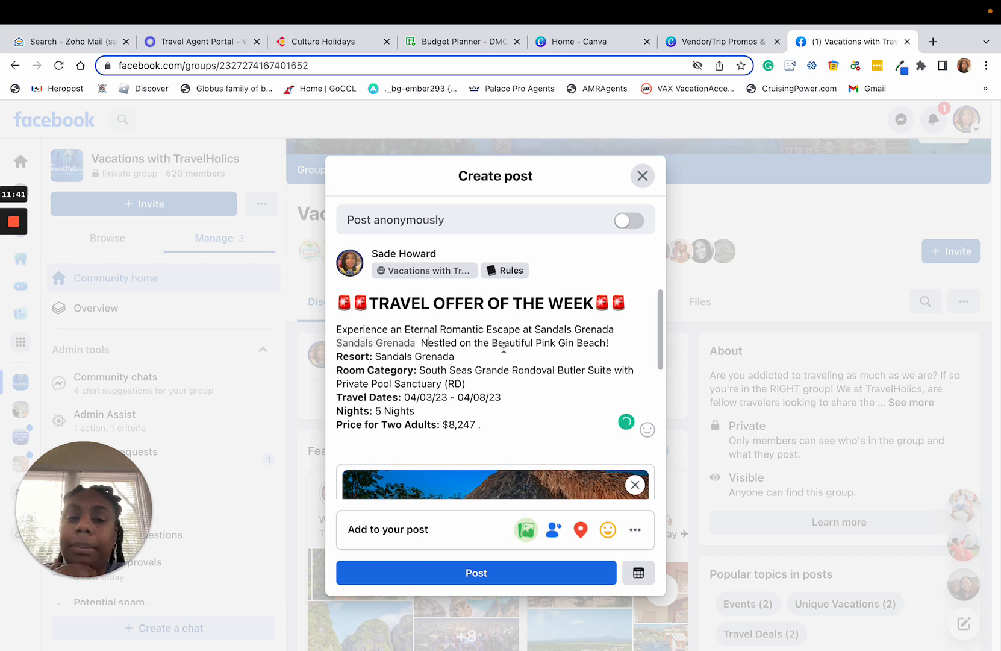
{"action": "left_click_drag", "start_coordinate": [618, 329], "coordinate": [532, 326]}
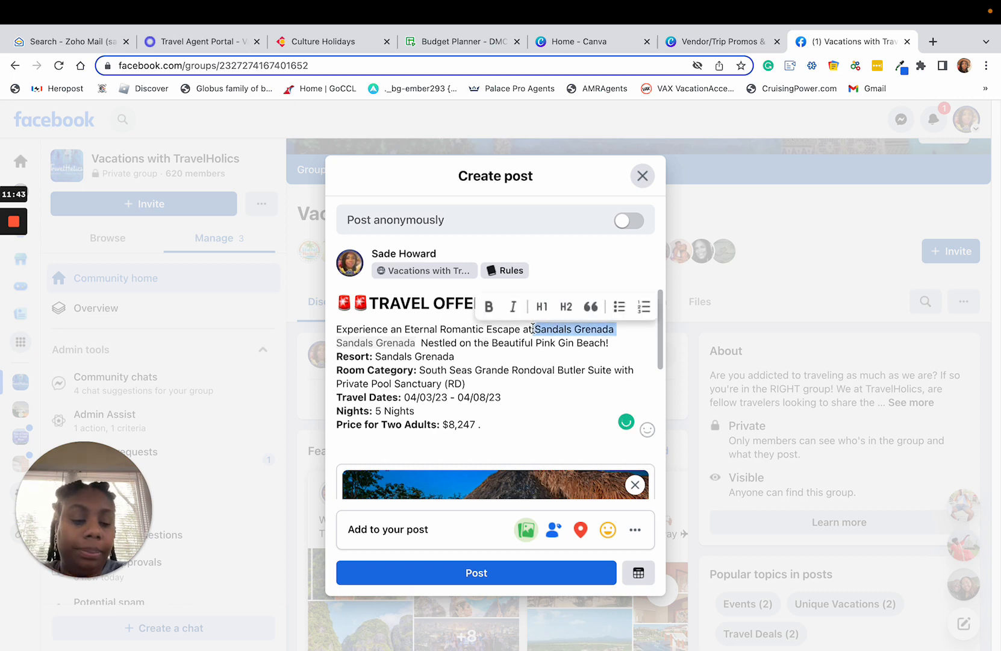
{"action": "key", "text": "BackSpace"}
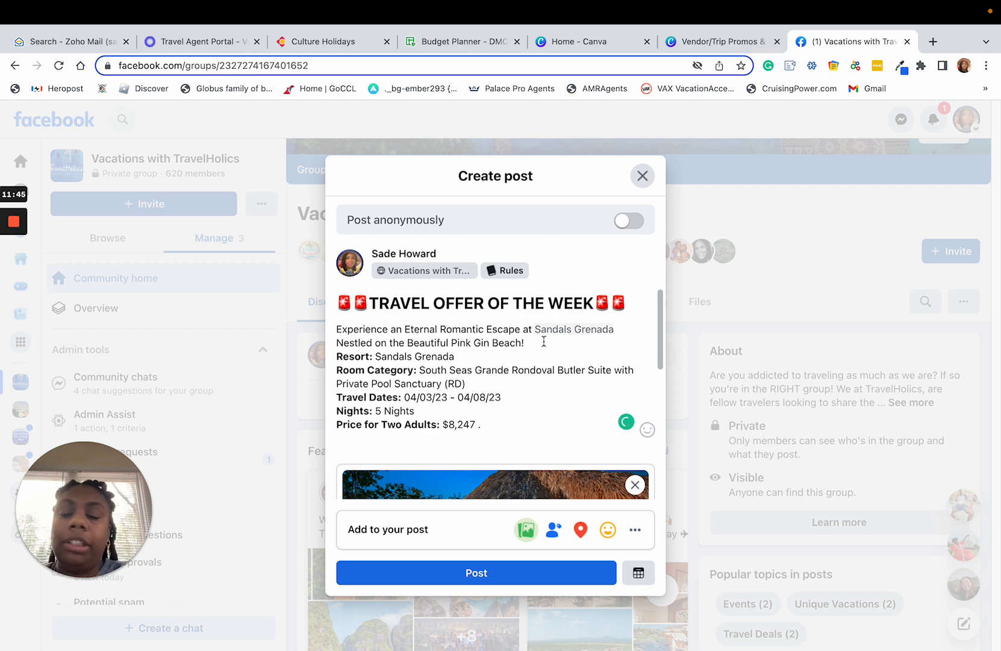
Insert a blank line between the opening sentence and the Resort line.
{"action": "left_click", "coordinate": [562, 351]}
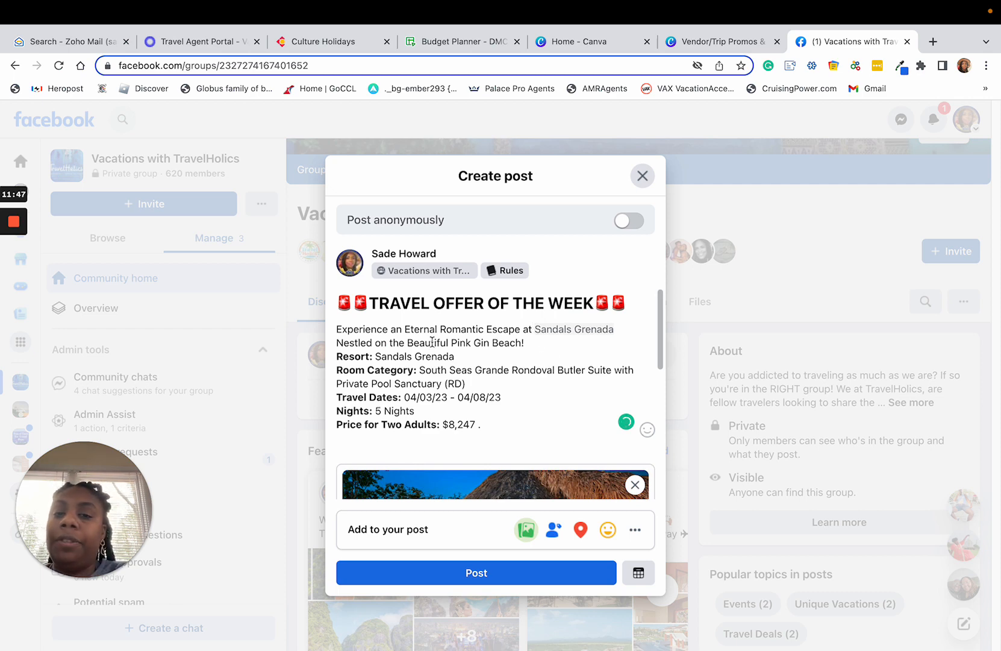
{"action": "left_click", "coordinate": [557, 342]}
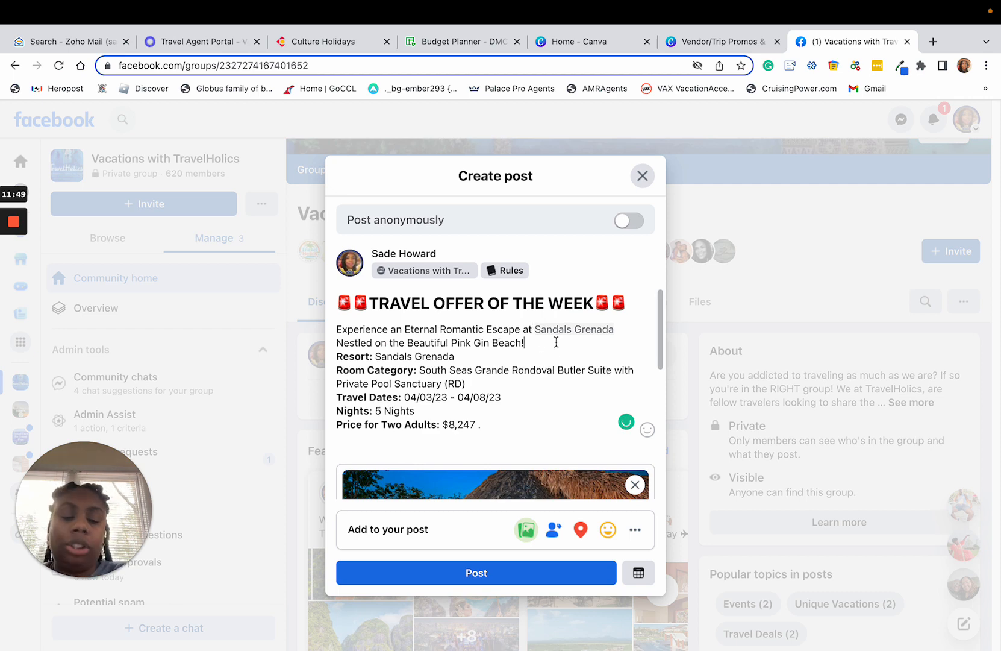
{"action": "key", "text": "Return"}
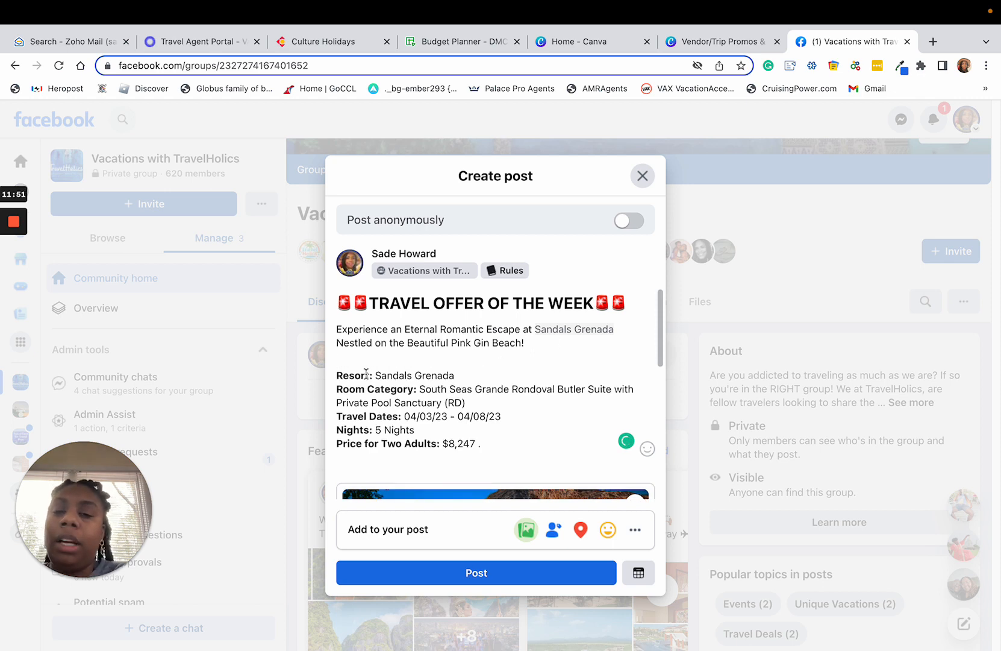
Try to replace the resort name in the Resort line with a Sandals page tag, and clear the tag text.
{"action": "left_click_drag", "start_coordinate": [435, 375], "coordinate": [376, 374]}
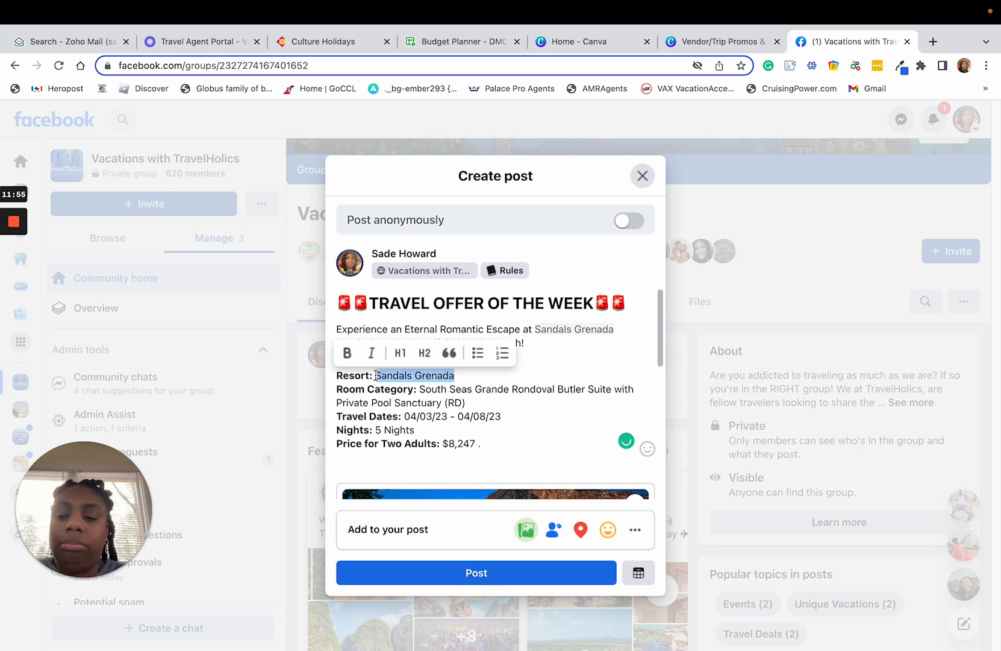
{"action": "type", "text": "@SAND"}
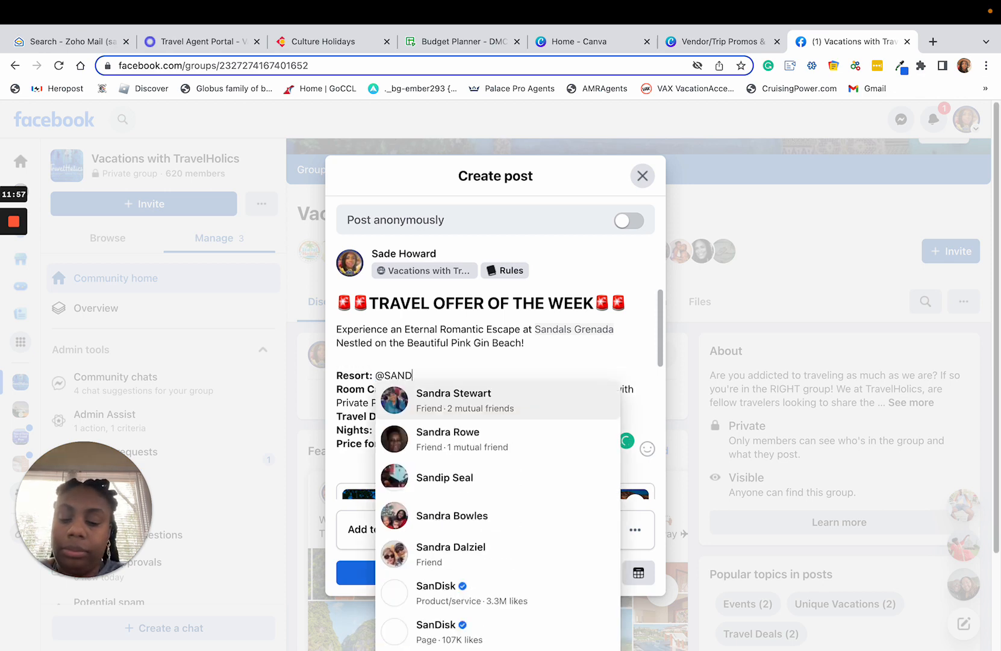
{"action": "type", "text": "ALS"}
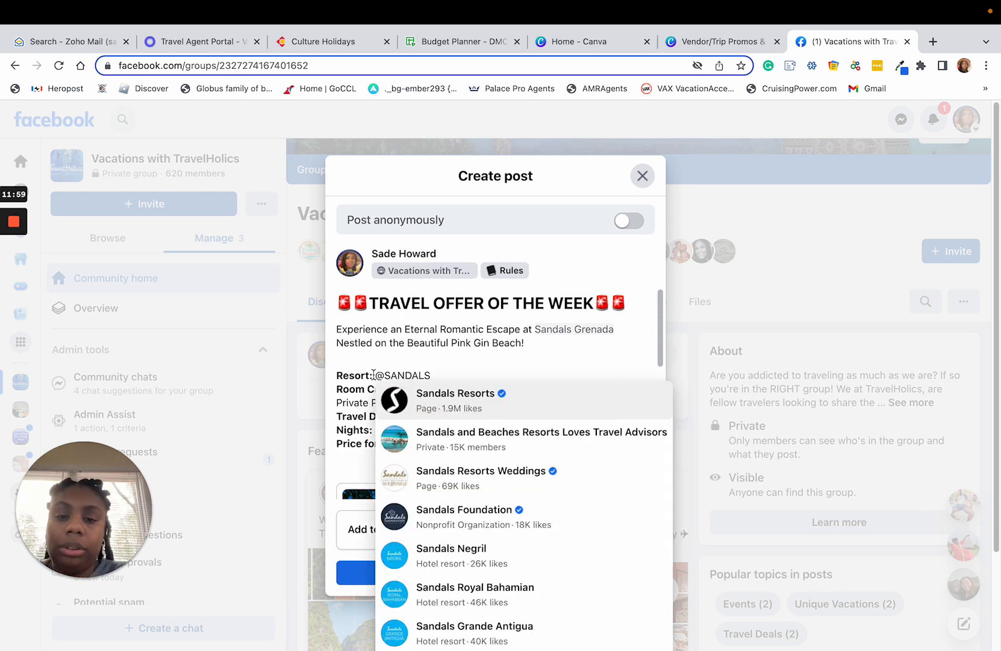
{"action": "type", "text": " G"}
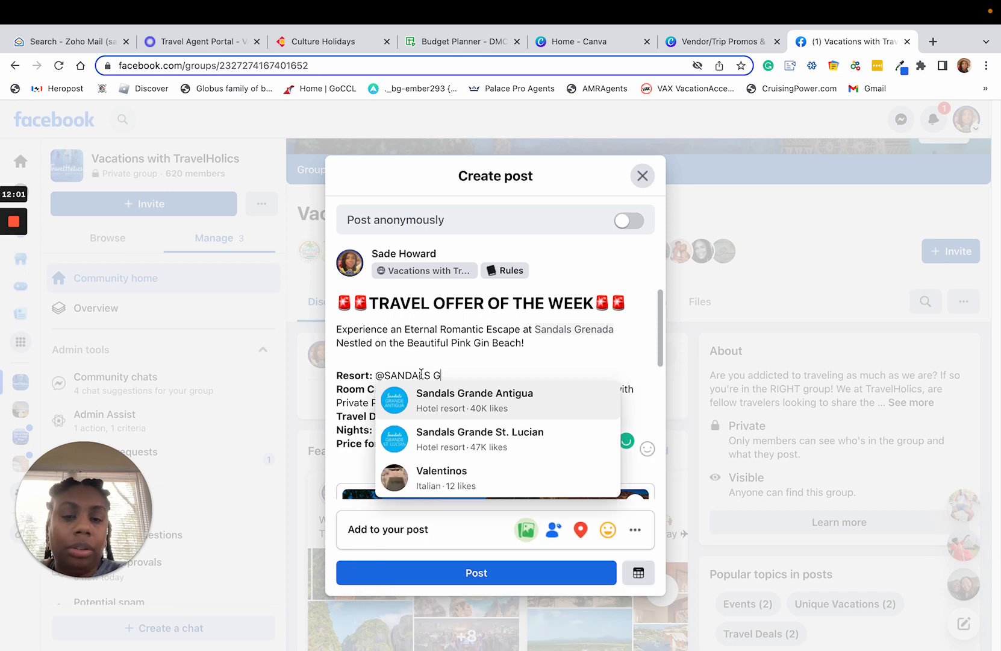
{"action": "key", "text": "BackSpace"}
{"action": "key", "text": "BackSpace"}
{"action": "key", "text": "BackSpace"}
{"action": "key", "text": "BackSpace"}
{"action": "key", "text": "BackSpace"}
{"action": "key", "text": "BackSpace"}
{"action": "key", "text": "BackSpace"}
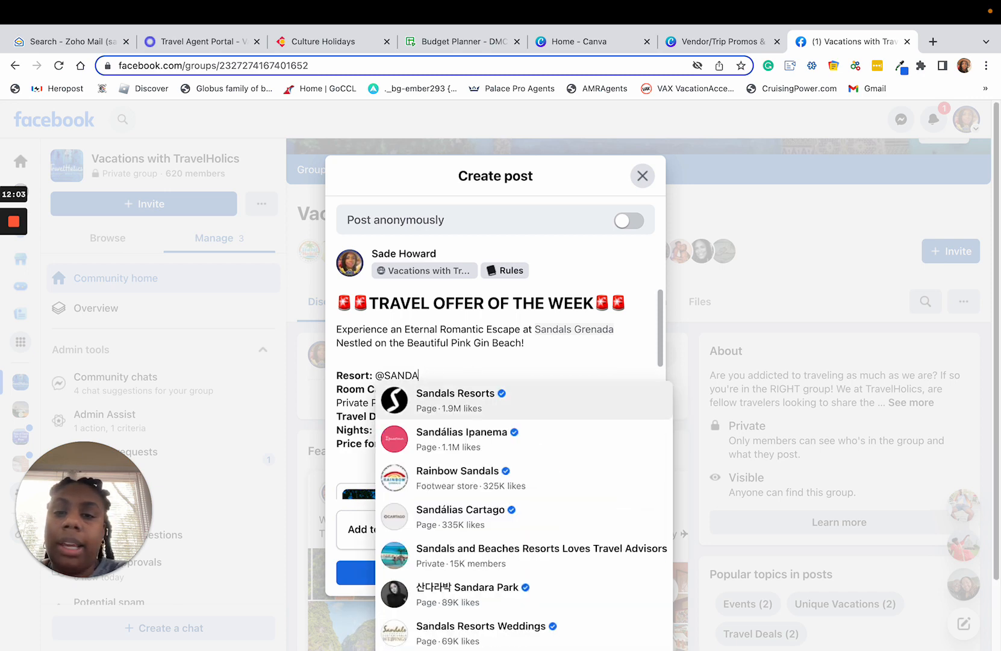
{"action": "key", "text": "BackSpace"}
{"action": "key", "text": "BackSpace"}
{"action": "key", "text": "BackSpace"}
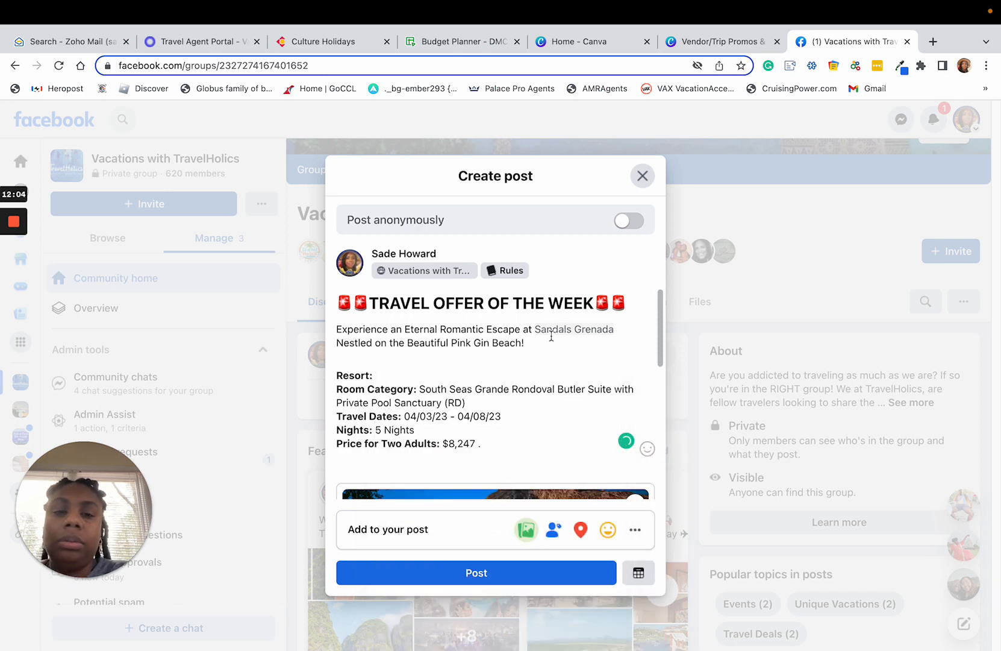
Enter "SANDALS GRENADA" as the plain-text resort name in the Resort line.
{"action": "type", "text": "SANDAL"}
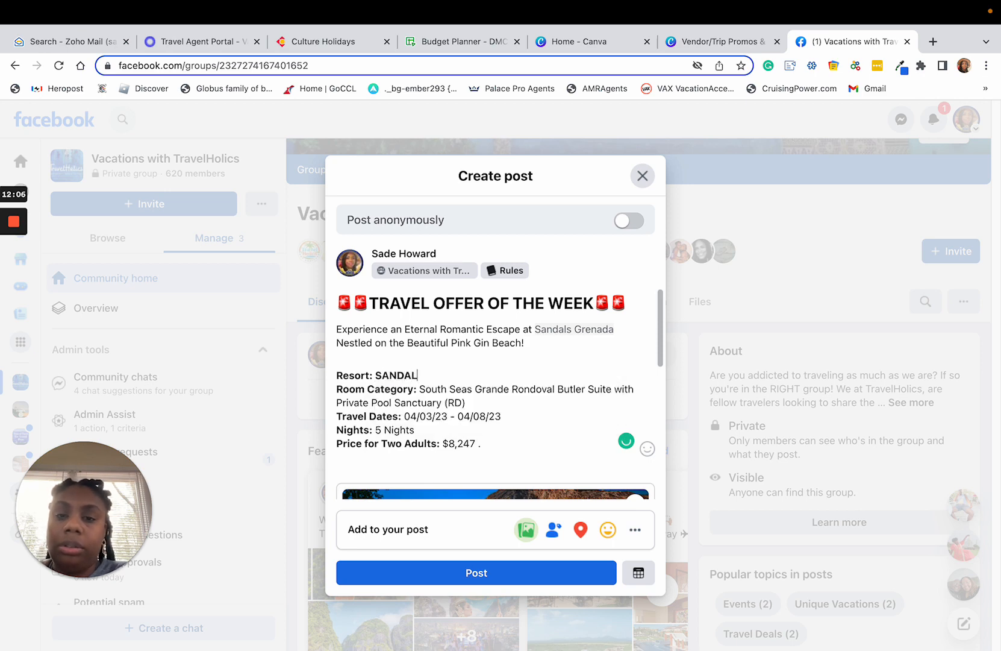
{"action": "key", "text": "BackSpace"}
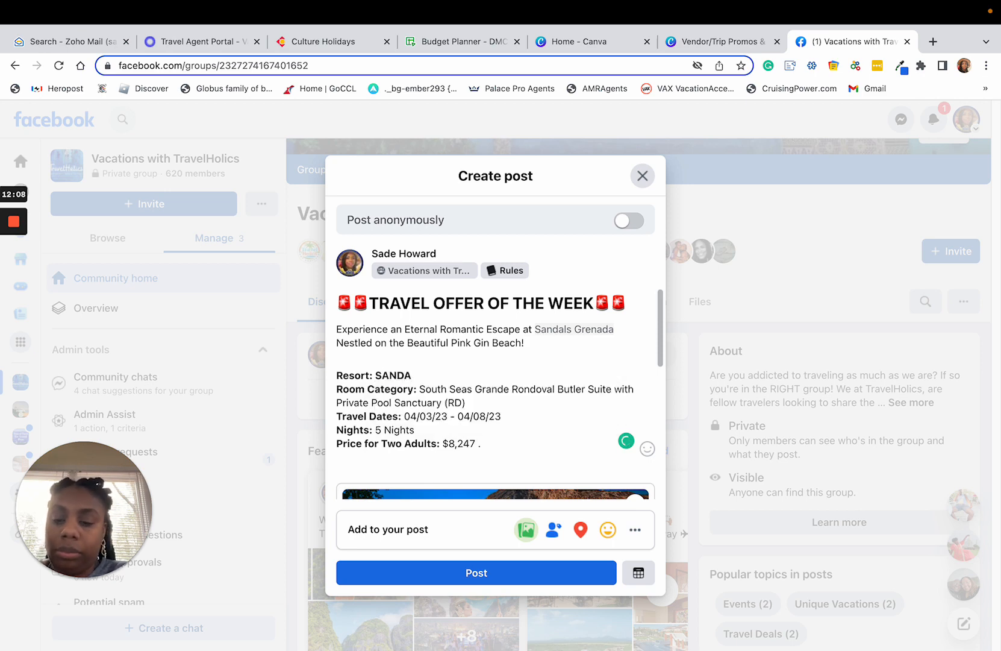
{"action": "type", "text": "LS"}
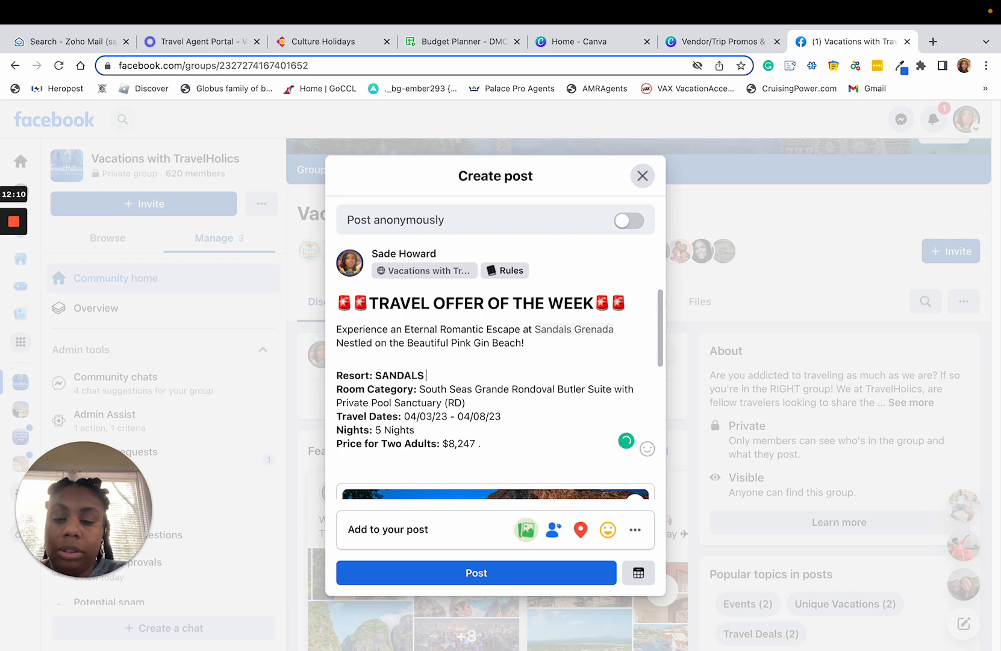
{"action": "type", "text": " GREN"}
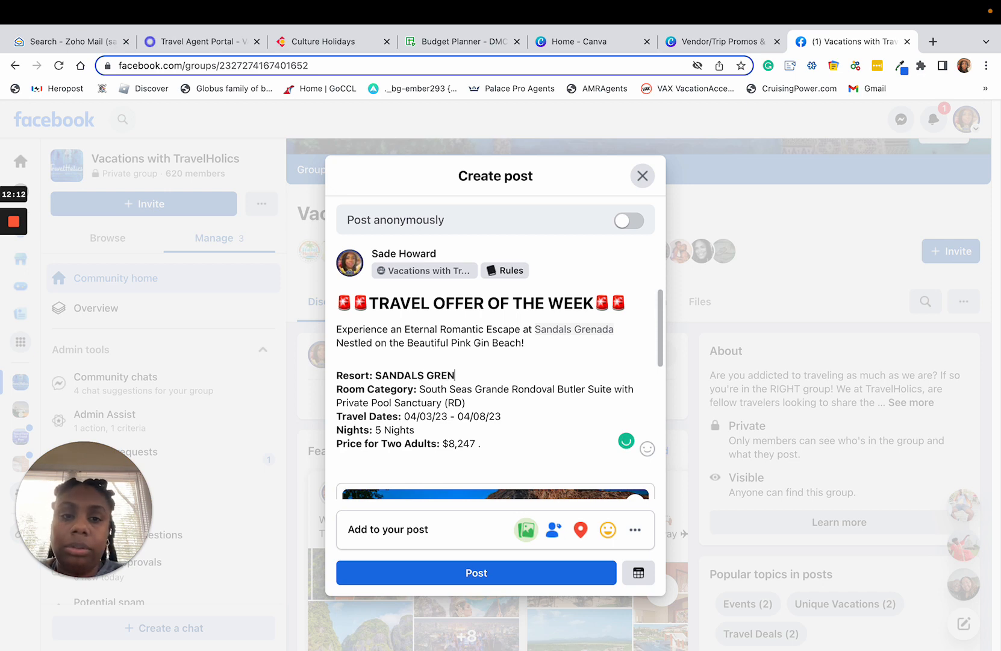
{"action": "type", "text": "ADA"}
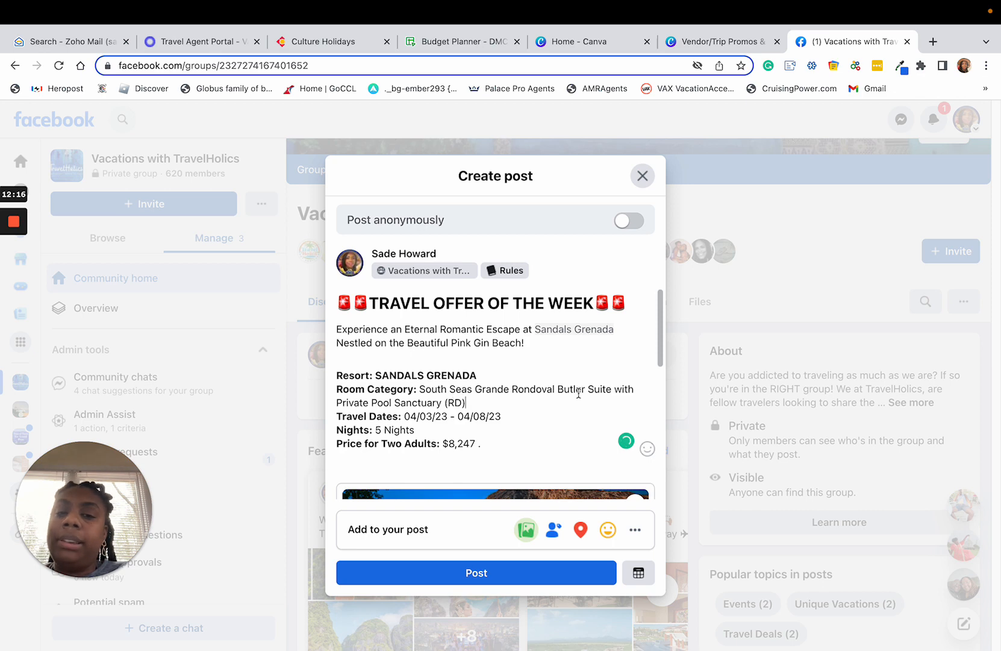
Remove the "(RD)" code from the end of the Room Category description.
{"action": "left_click", "coordinate": [462, 404]}
{"action": "key", "text": "BackSpace"}
{"action": "key", "text": "BackSpace"}
{"action": "key", "text": "BackSpace"}
{"action": "key", "text": "BackSpace"}
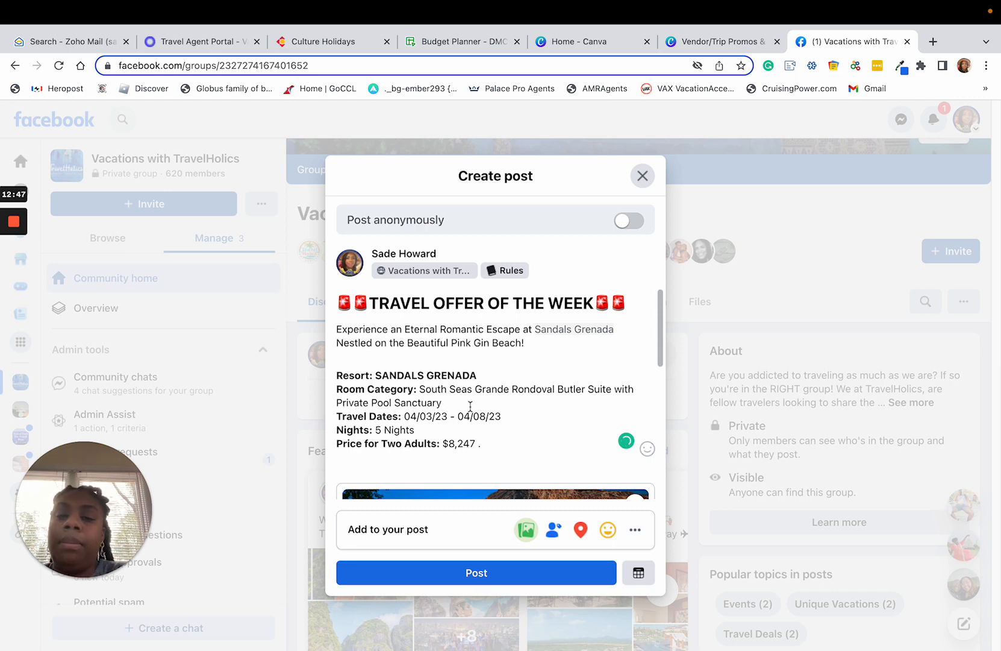
Change the stay length in the Nights line to "5-Nights/6-Days".
{"action": "left_click", "coordinate": [427, 432]}
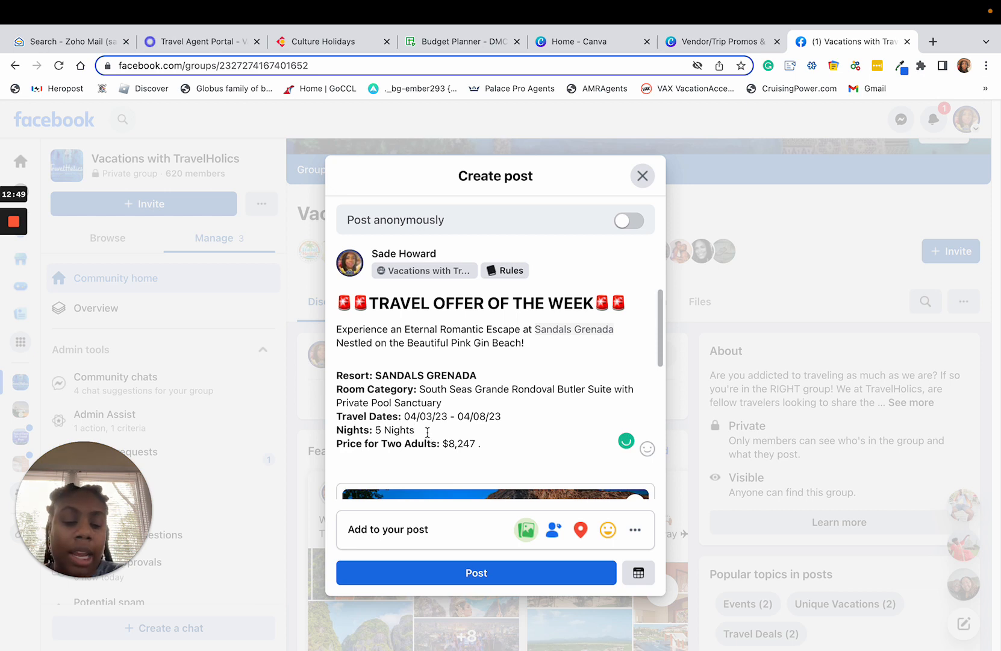
{"action": "type", "text": "/6-"}
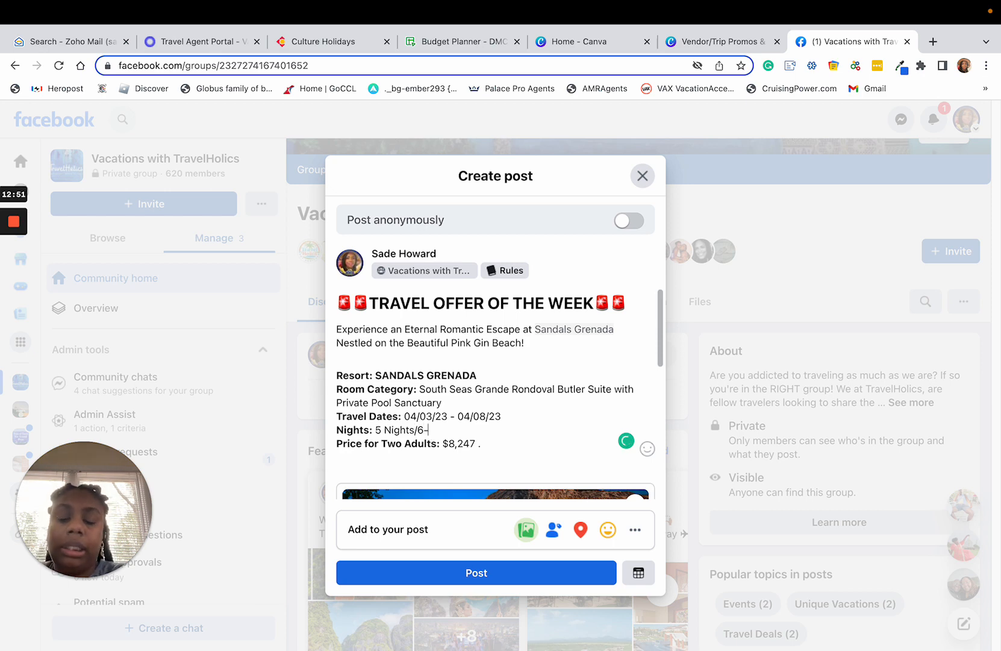
{"action": "type", "text": "DAYS"}
{"action": "key", "text": "BackSpace"}
{"action": "key", "text": "BackSpace"}
{"action": "key", "text": "BackSpace"}
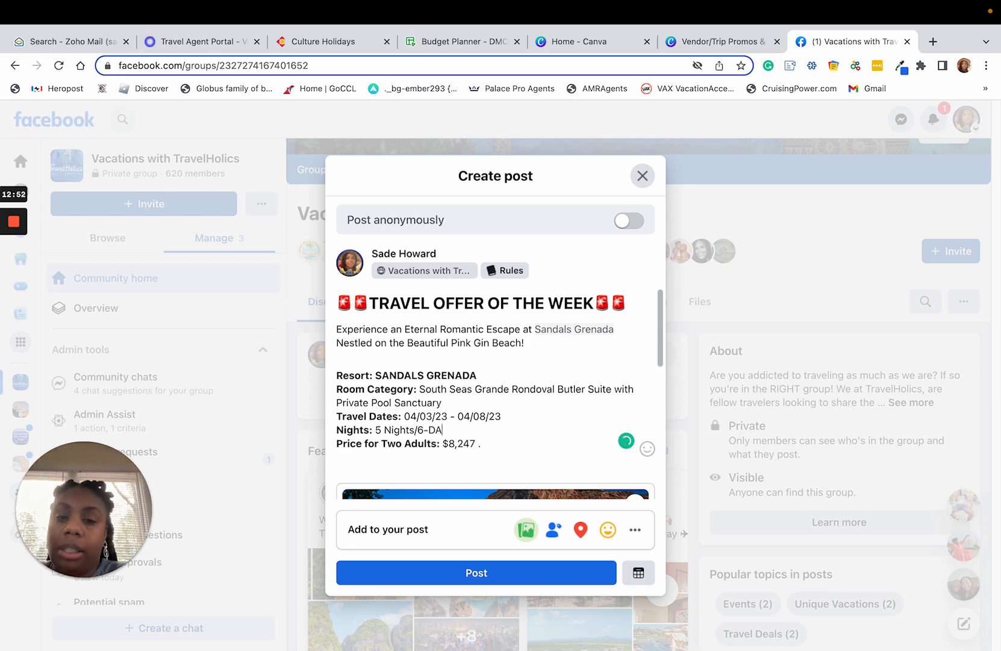
{"action": "type", "text": "ays"}
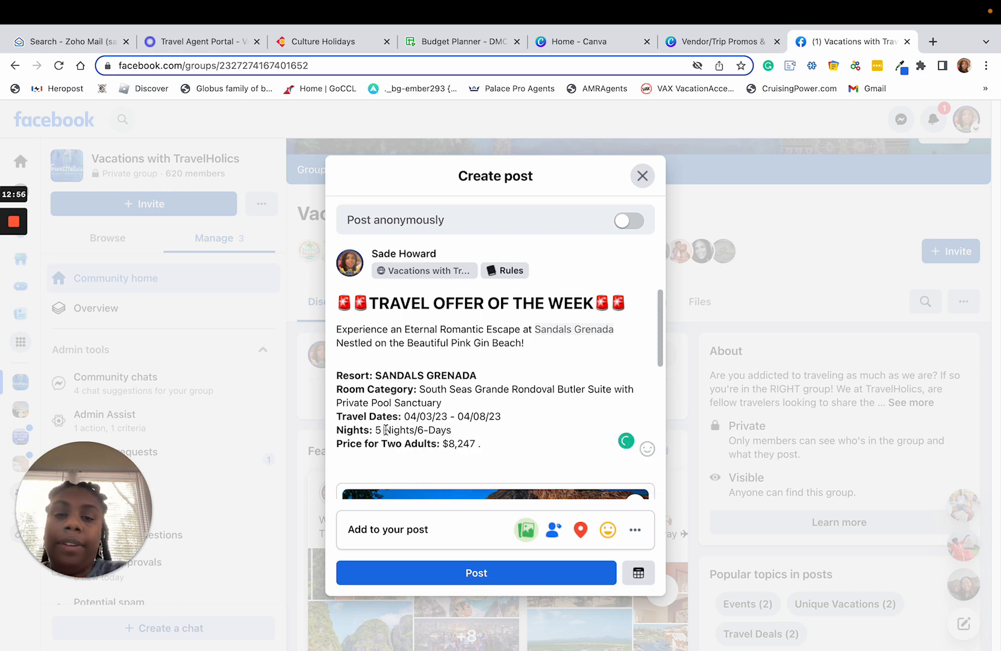
{"action": "key", "text": "BackSpace"}
{"action": "type", "text": "-"}
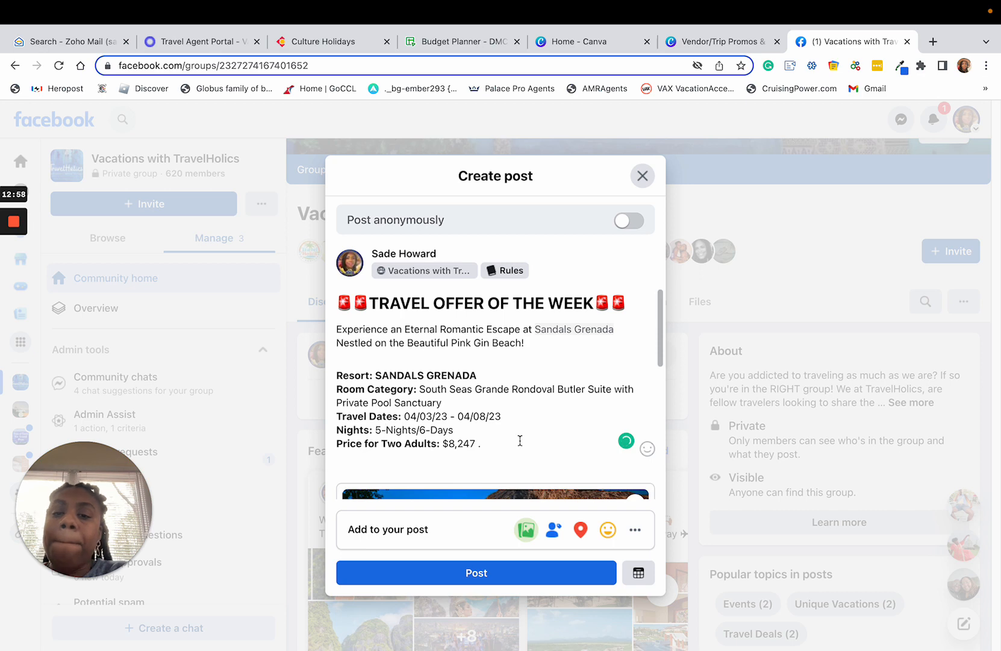
Replace the amount in the Price for Two Adults line with "$4,124 per person".
{"action": "left_click", "coordinate": [519, 441]}
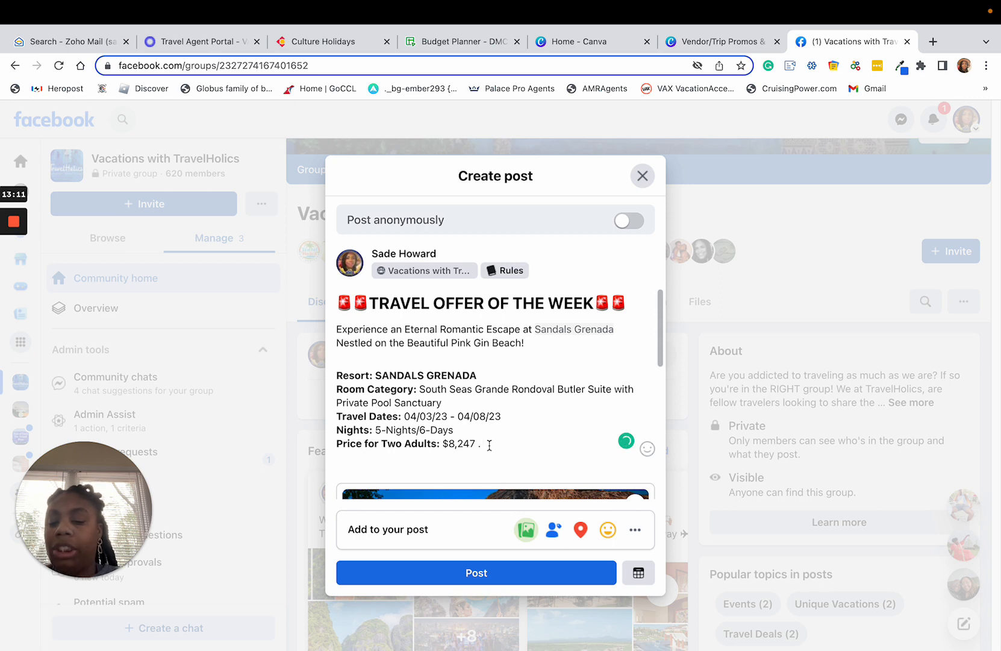
{"action": "left_click_drag", "start_coordinate": [486, 445], "coordinate": [448, 445]}
{"action": "type", "text": "4"}
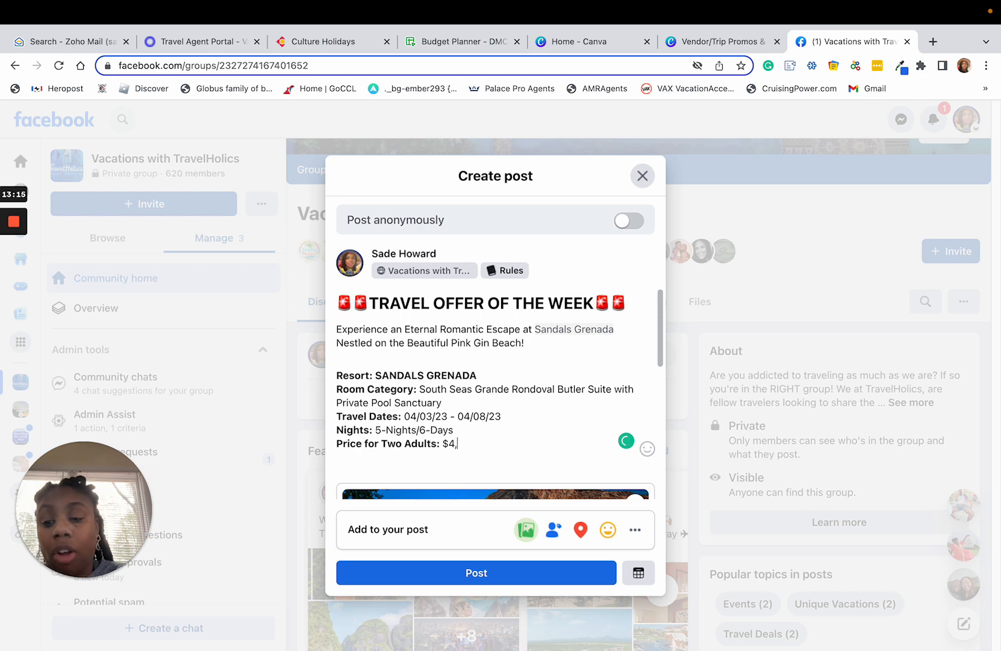
{"action": "type", "text": ",123"}
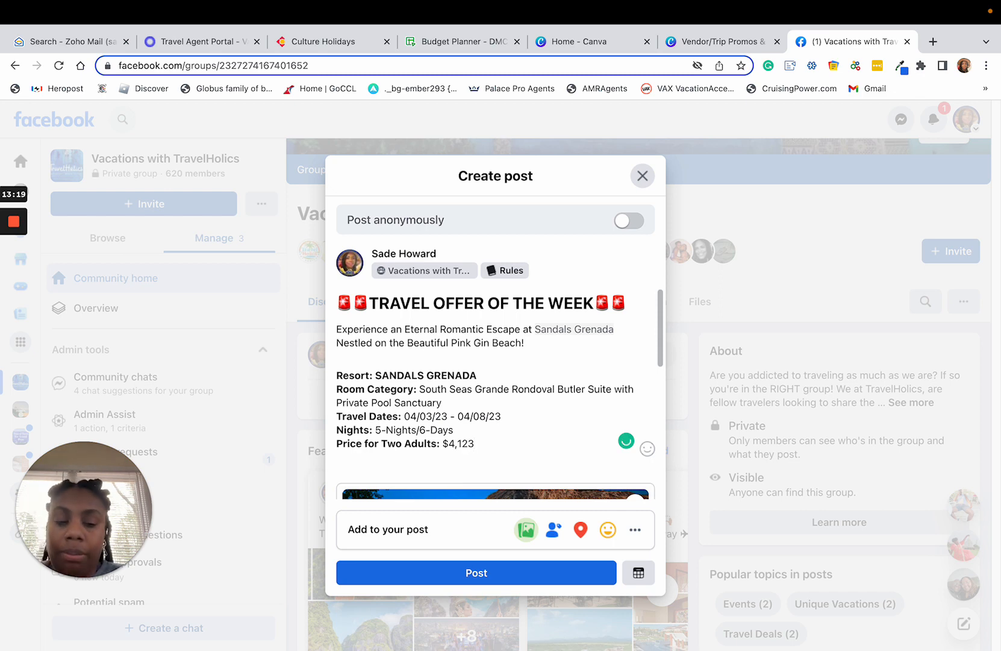
{"action": "key", "text": "BackSpace"}
{"action": "type", "text": "4"}
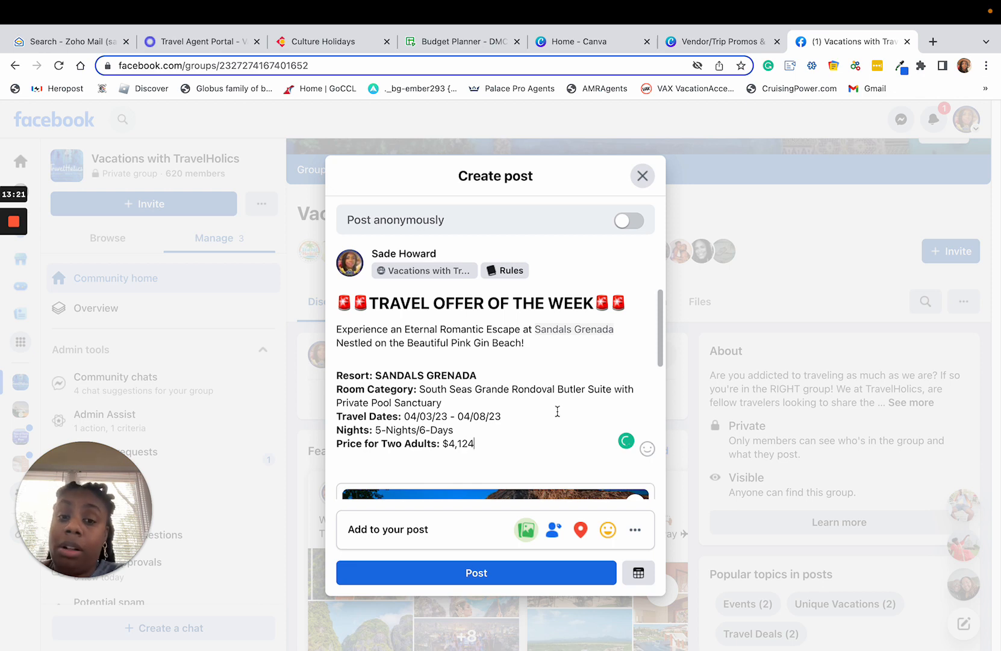
{"action": "type", "text": " per"}
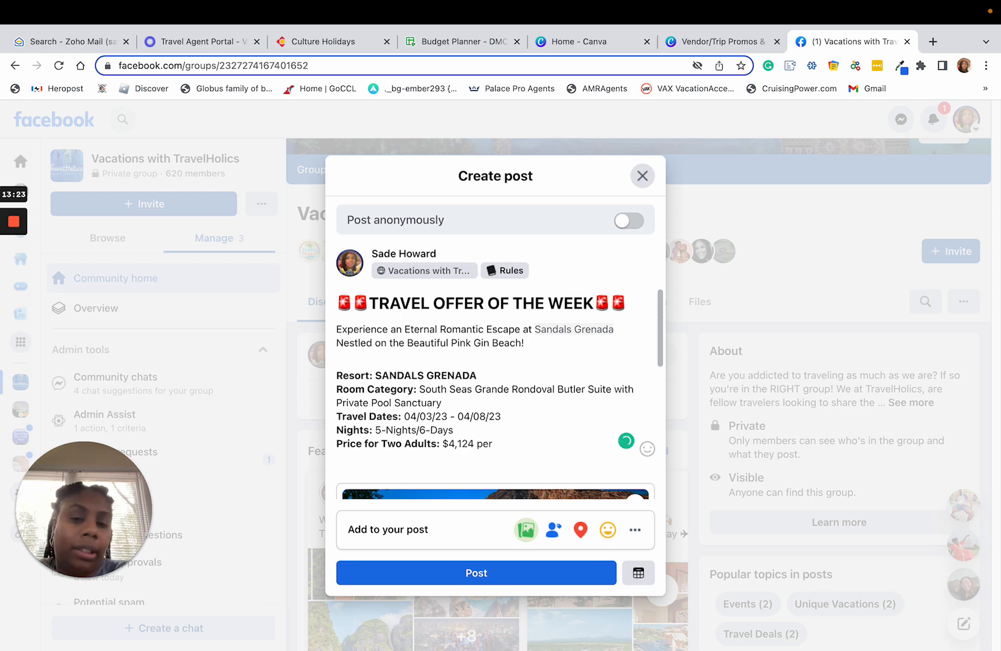
{"action": "type", "text": " person"}
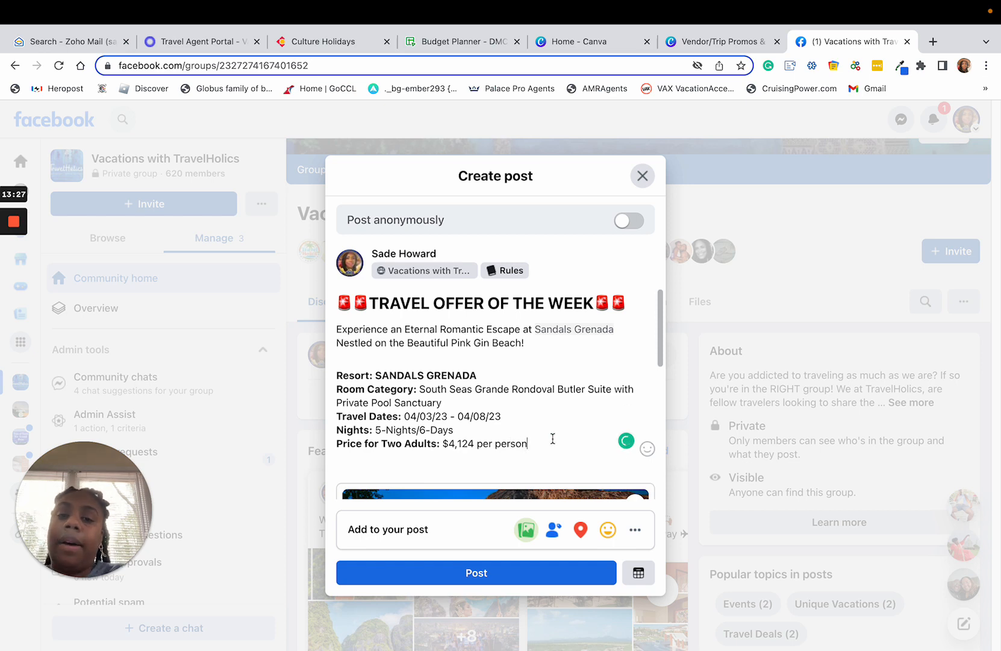
Add an "INCLUSIONS" heading on its own line below the Price for Two Adults line, followed by a new empty line.
{"action": "scroll", "coordinate": [526, 436], "scroll_direction": "down", "scroll_amount": 1}
{"action": "key", "text": "Return"}
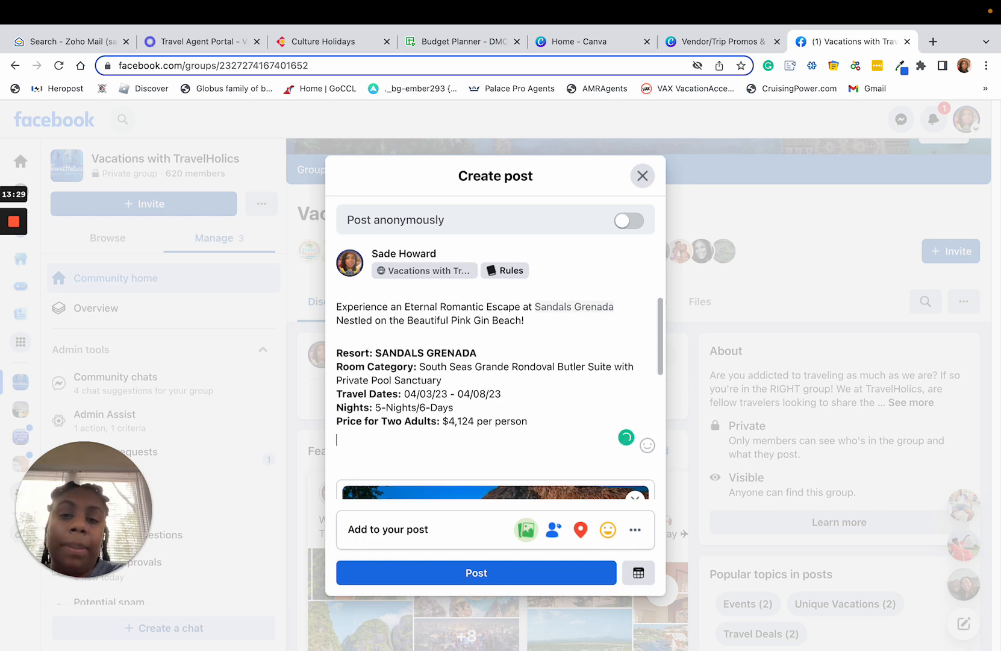
{"action": "key", "text": "Return"}
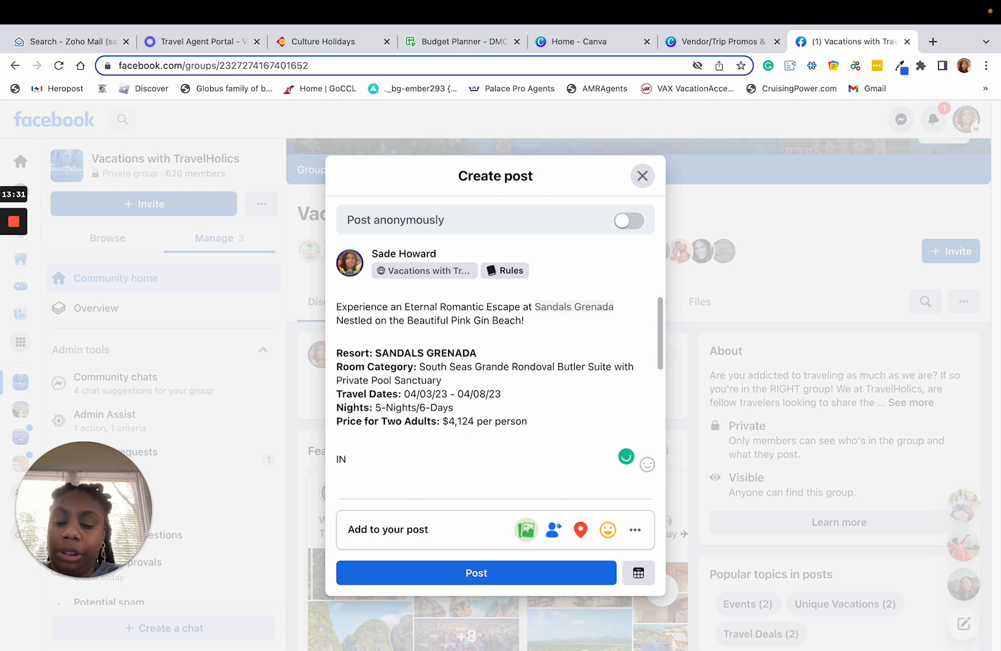
{"action": "type", "text": "CLUSIONS"}
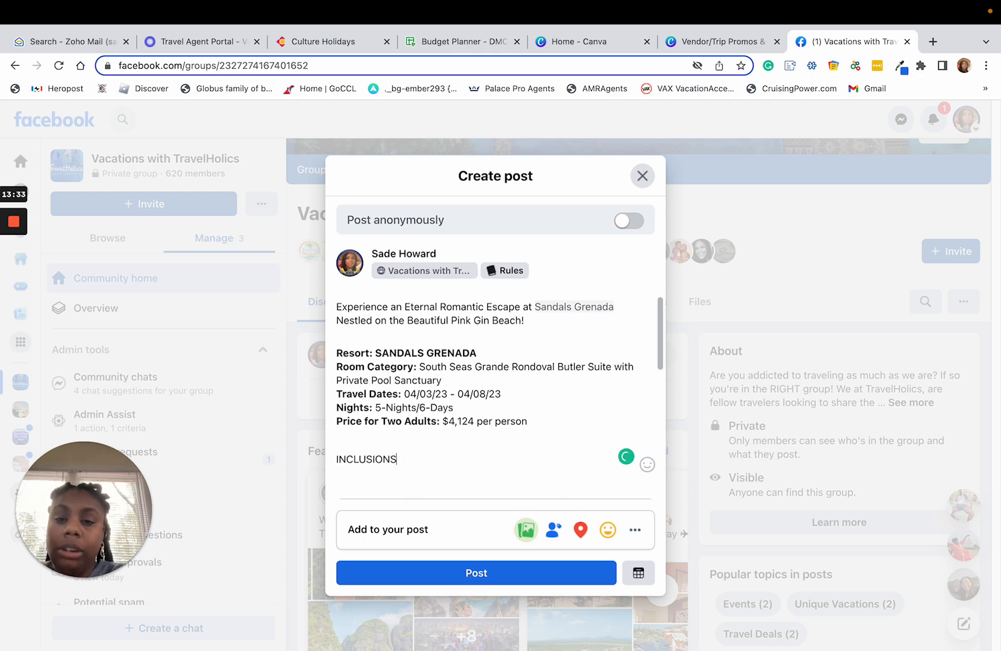
{"action": "key", "text": "Return"}
{"action": "key", "text": "ctrl+v"}
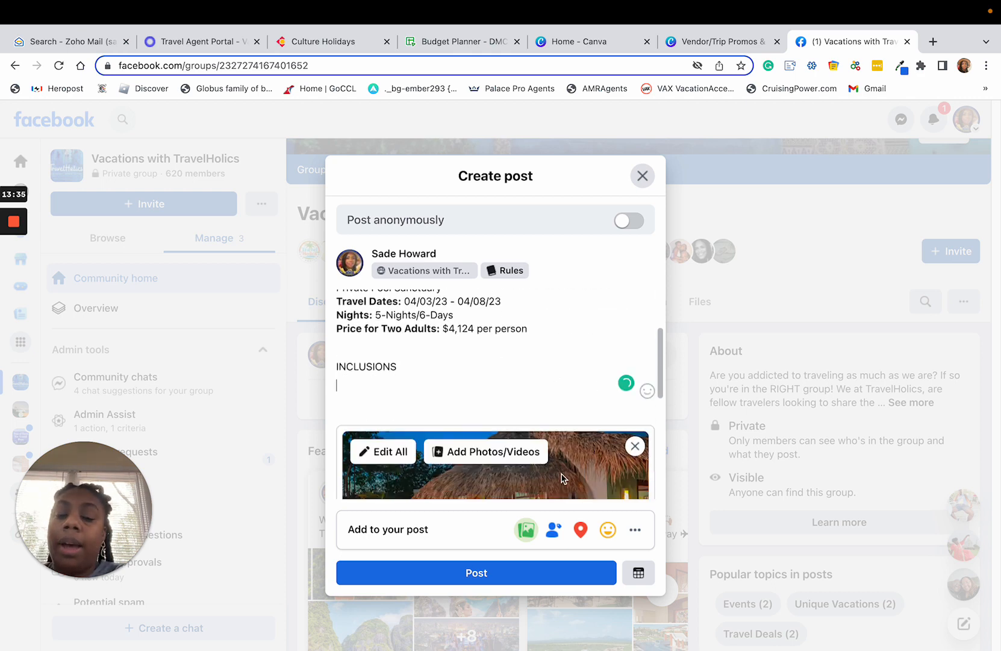
Insert four glowing star emojis on the empty line under the INCLUSIONS heading.
{"action": "left_click", "coordinate": [647, 379]}
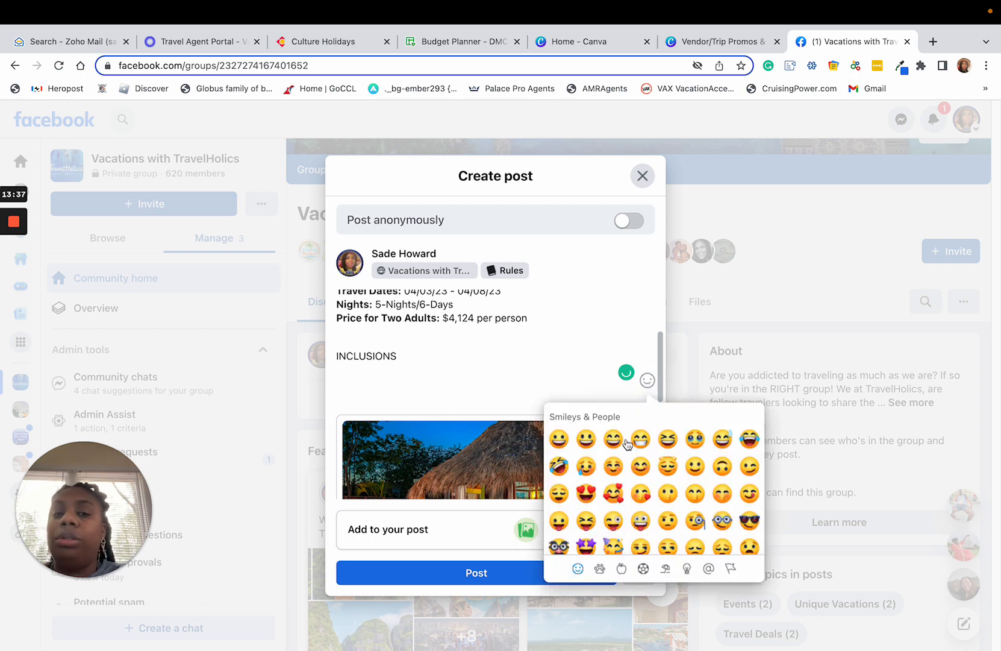
{"action": "scroll", "coordinate": [597, 504], "scroll_direction": "down", "scroll_amount": 10}
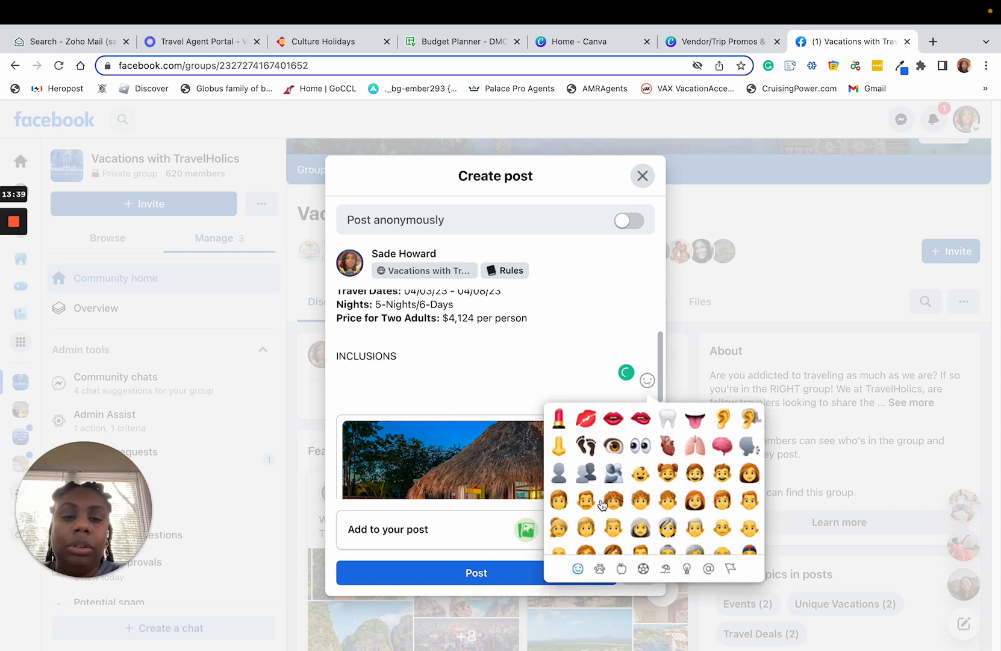
{"action": "scroll", "coordinate": [602, 503], "scroll_direction": "down", "scroll_amount": 10}
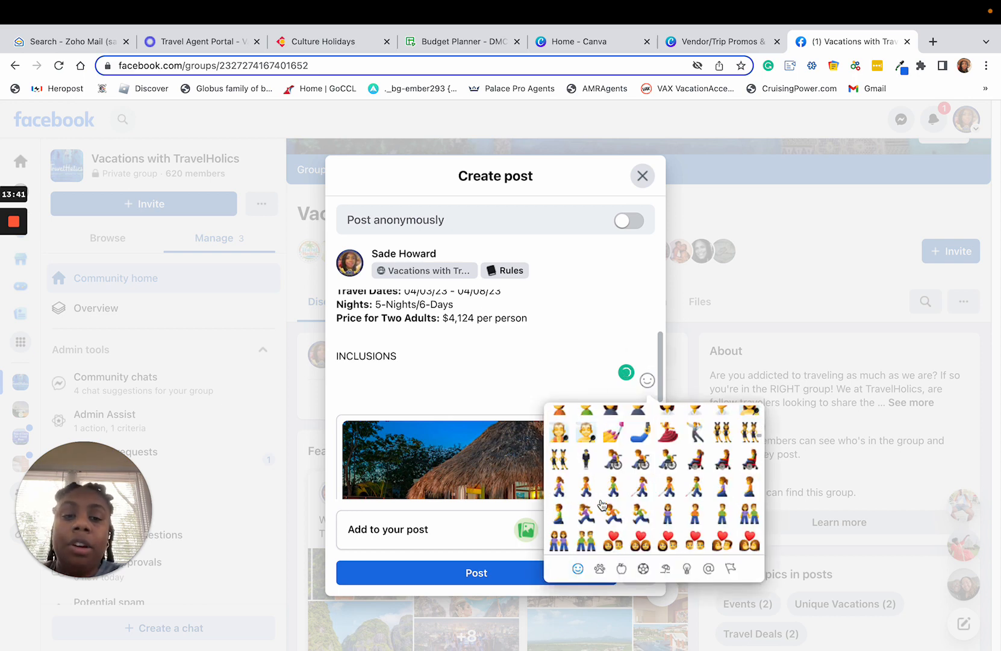
{"action": "scroll", "coordinate": [602, 504], "scroll_direction": "down", "scroll_amount": 10}
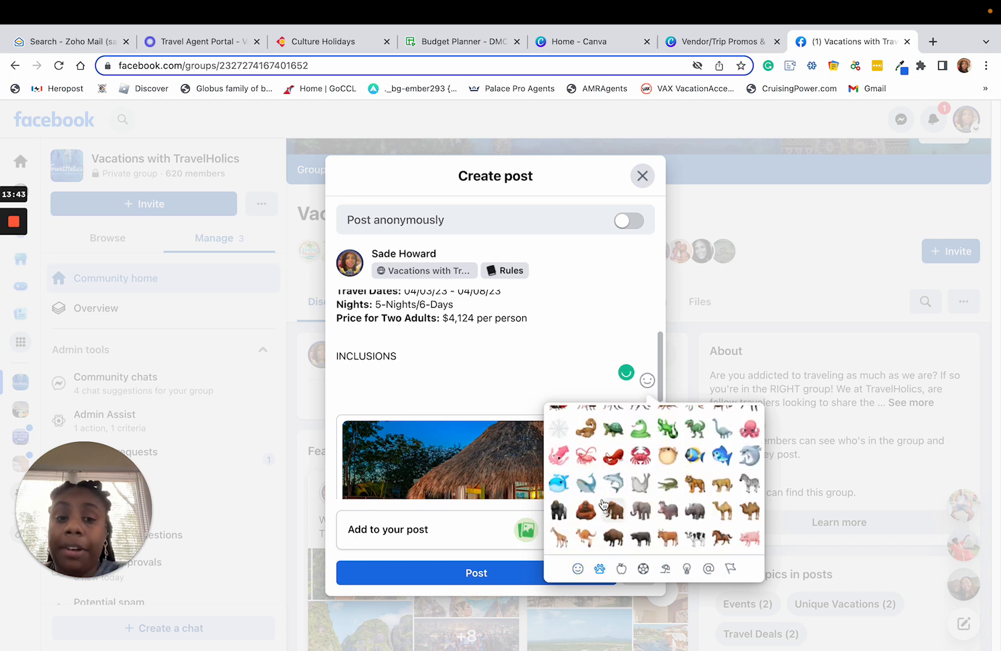
{"action": "scroll", "coordinate": [603, 503], "scroll_direction": "down", "scroll_amount": 5}
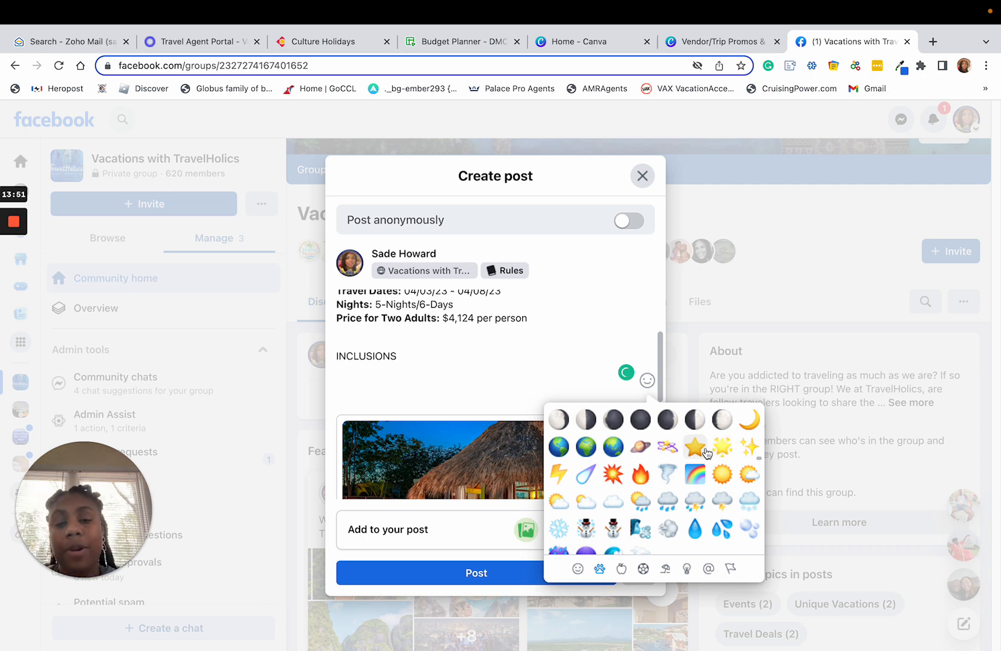
{"action": "left_click", "coordinate": [719, 451]}
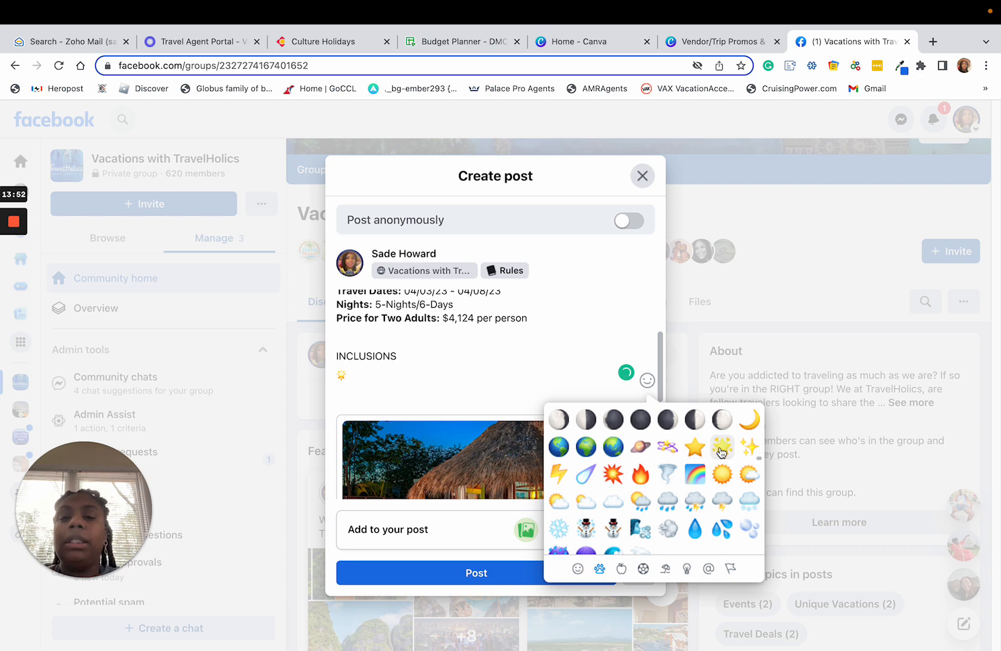
{"action": "left_click", "coordinate": [720, 453]}
{"action": "left_click", "coordinate": [720, 452]}
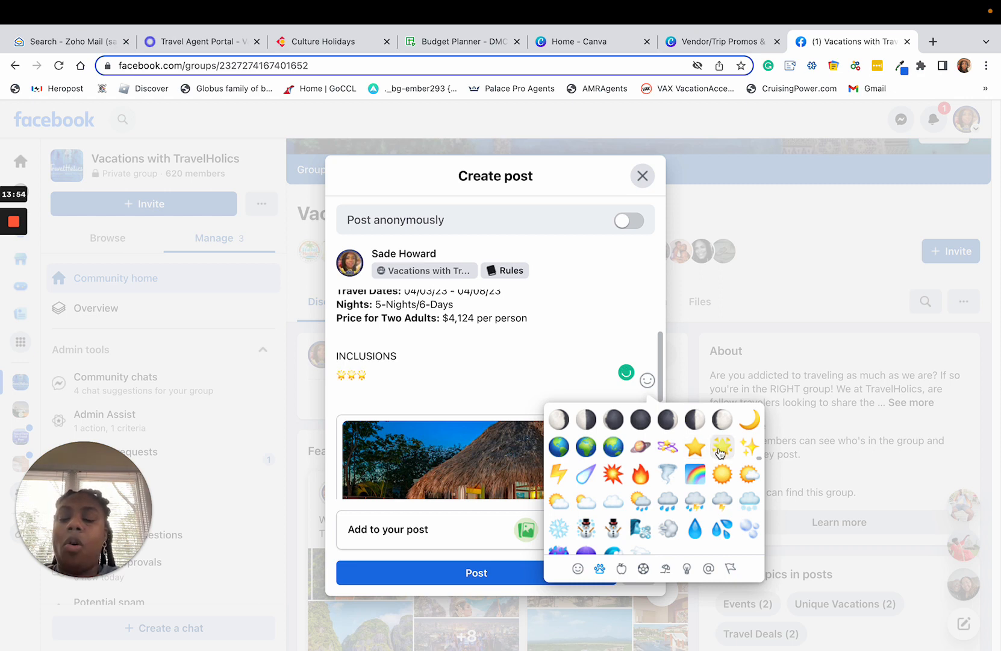
{"action": "left_click", "coordinate": [721, 453]}
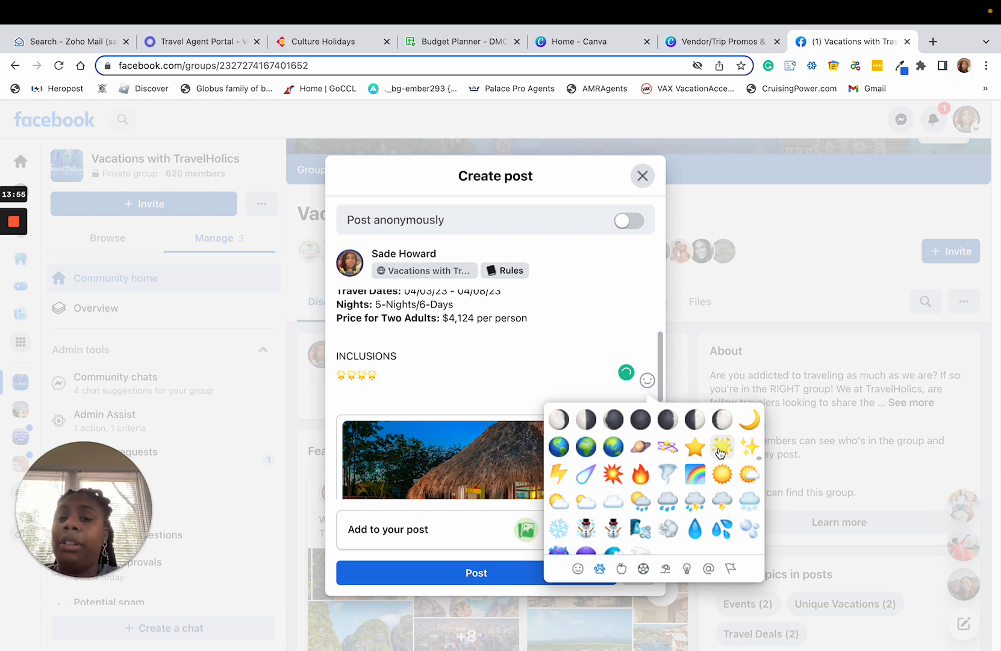
Split the four star emojis onto separate lines so each one serves as a bullet.
{"action": "left_click", "coordinate": [354, 372]}
{"action": "key", "text": "Return"}
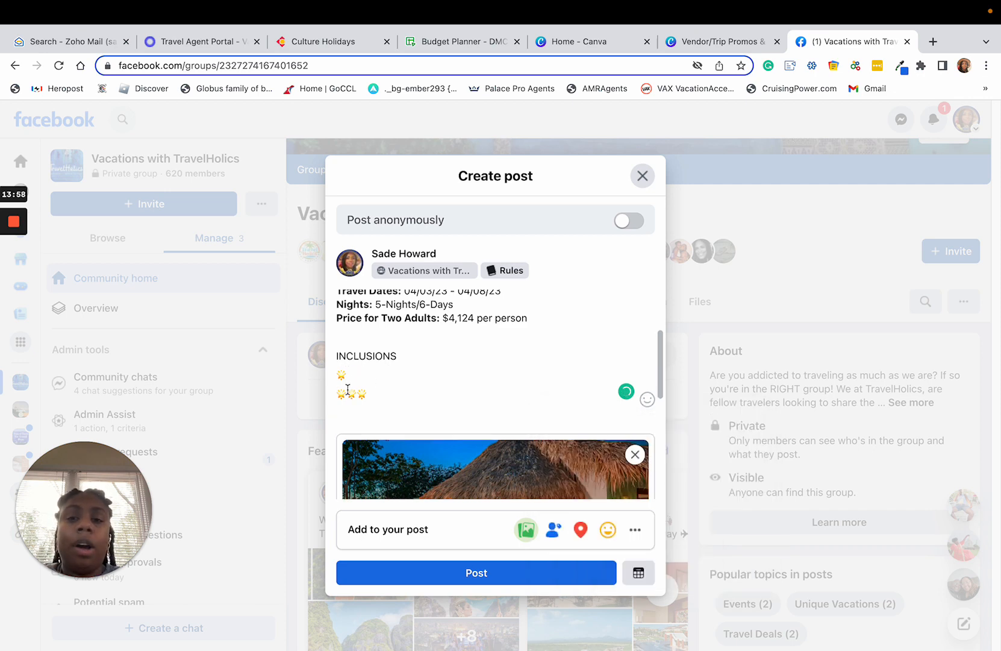
{"action": "left_click", "coordinate": [352, 394]}
{"action": "key", "text": "Return"}
{"action": "left_click", "coordinate": [347, 414]}
{"action": "key", "text": "Return"}
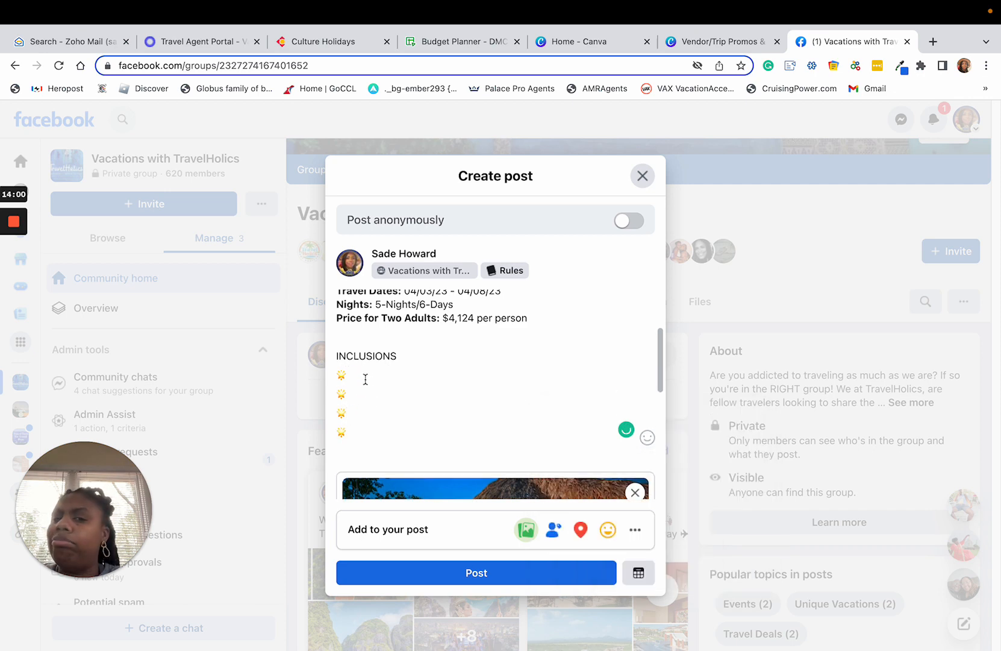
Bold the INCLUSIONS heading and enter "5-Nights All-Inclusive Resort" beside the first star emoji.
{"action": "double_click", "coordinate": [359, 356]}
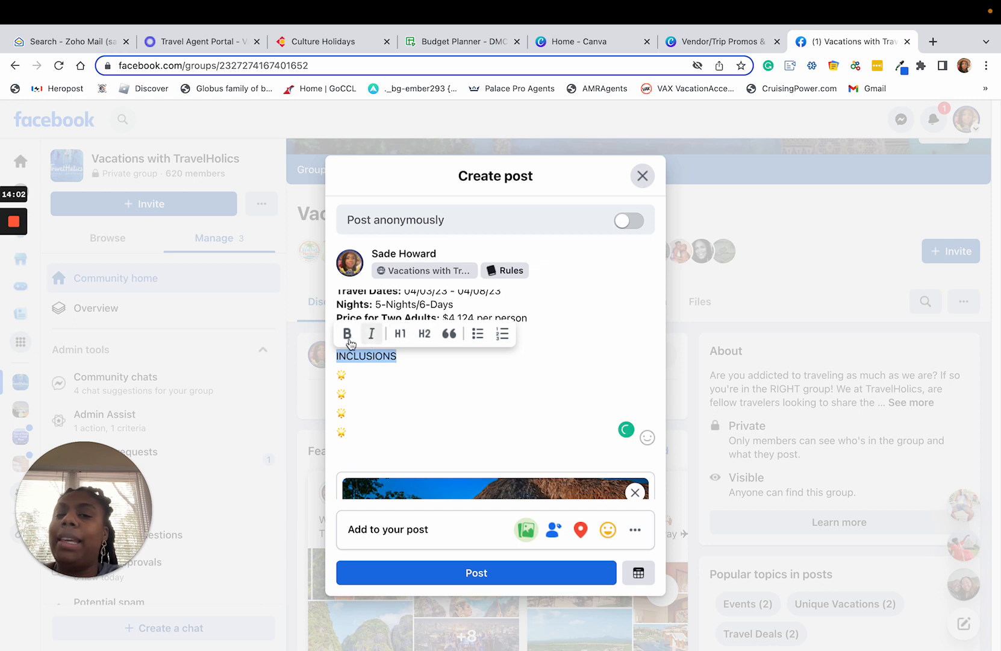
{"action": "left_click", "coordinate": [353, 338]}
{"action": "left_click", "coordinate": [377, 376]}
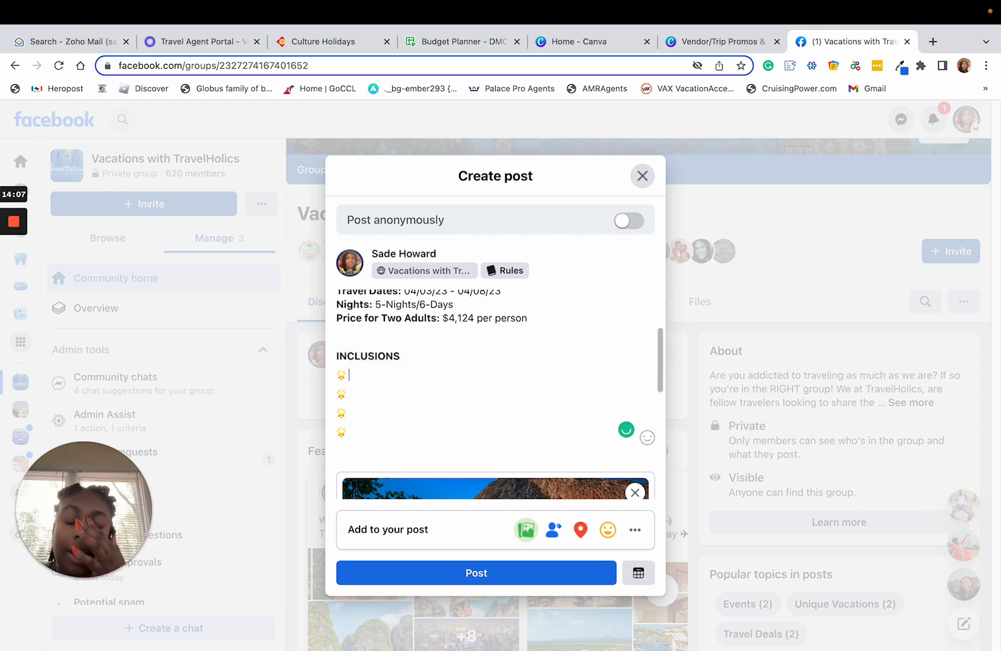
{"action": "type", "text": "5-Night"}
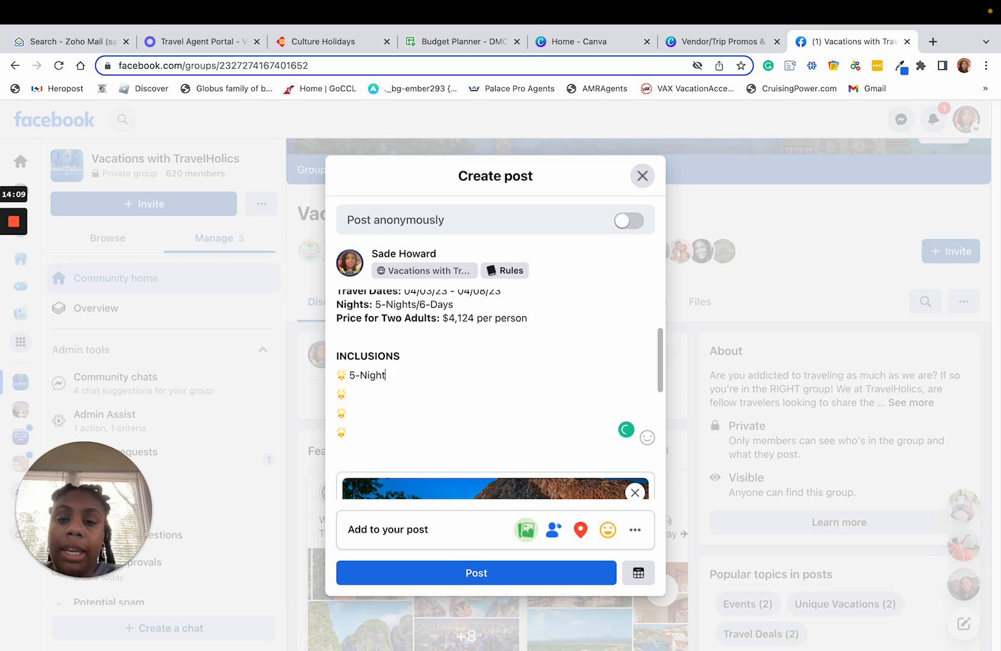
{"action": "type", "text": "s All-In"}
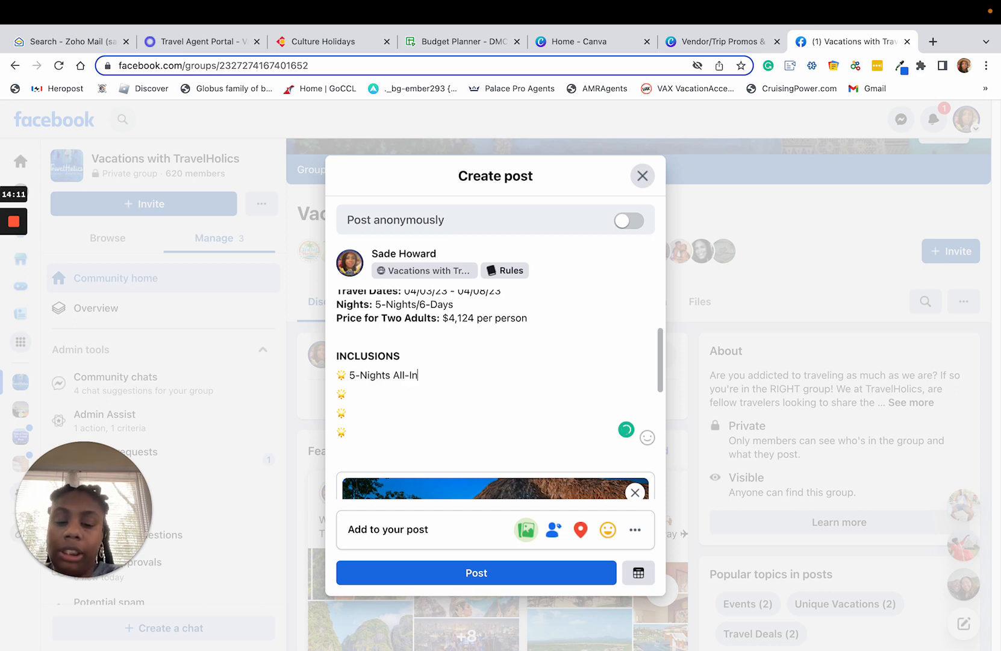
{"action": "type", "text": "clusive Res"}
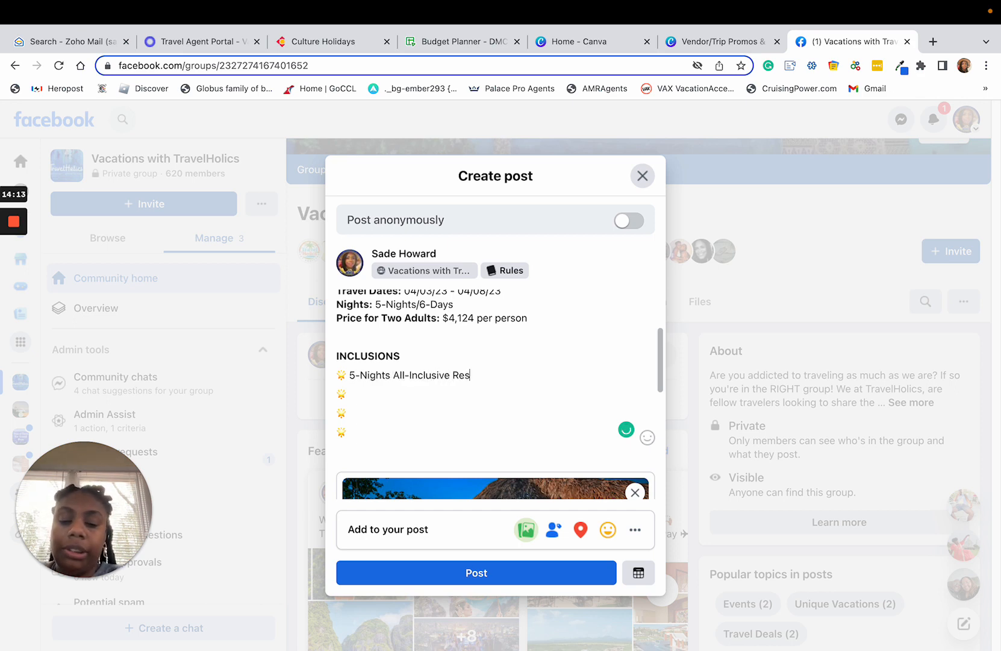
{"action": "type", "text": "ort"}
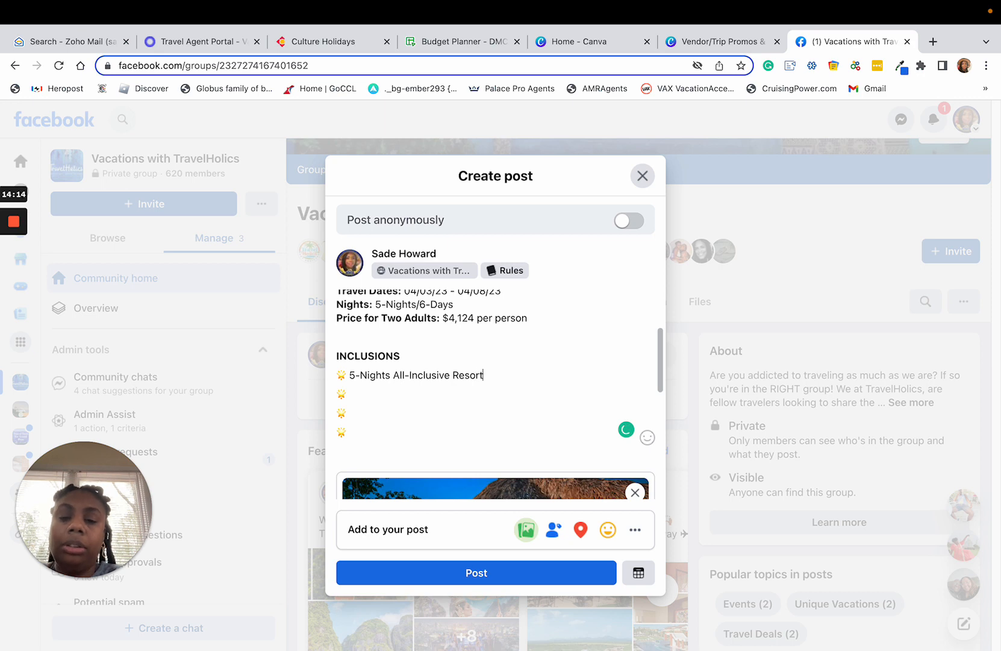
Enter "Onsite Excursions" beside the second star emoji in the inclusions list.
{"action": "left_click", "coordinate": [367, 391]}
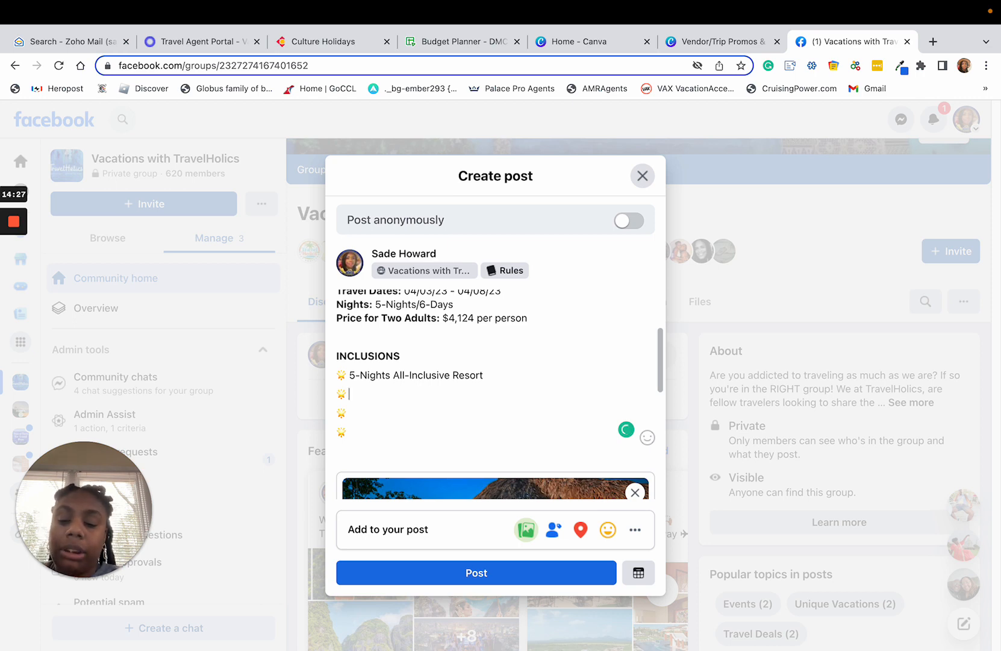
{"action": "type", "text": "Onsi"}
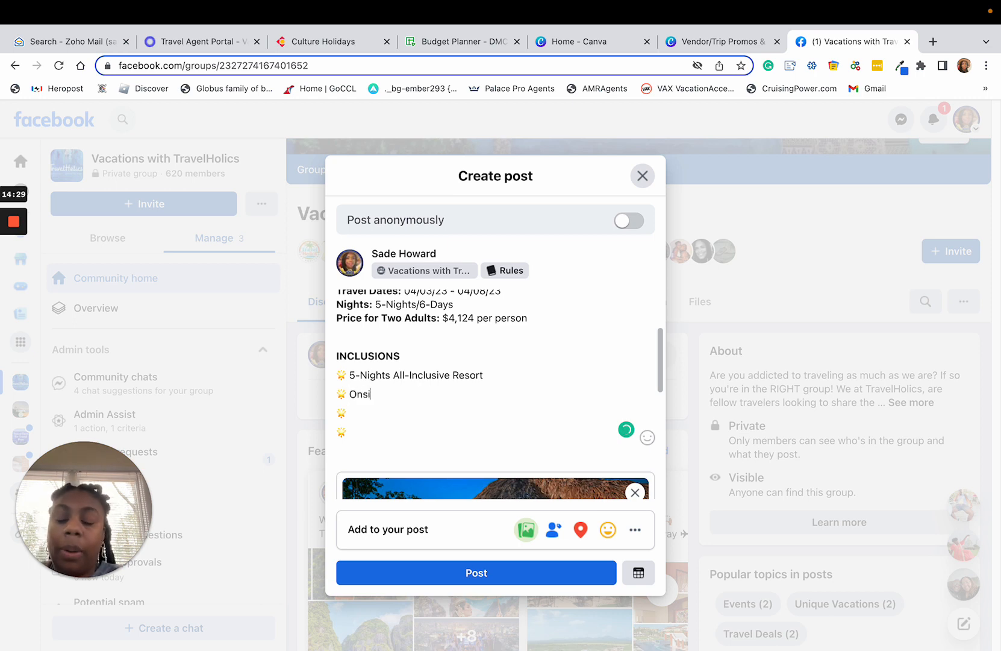
{"action": "type", "text": "te Excursions"}
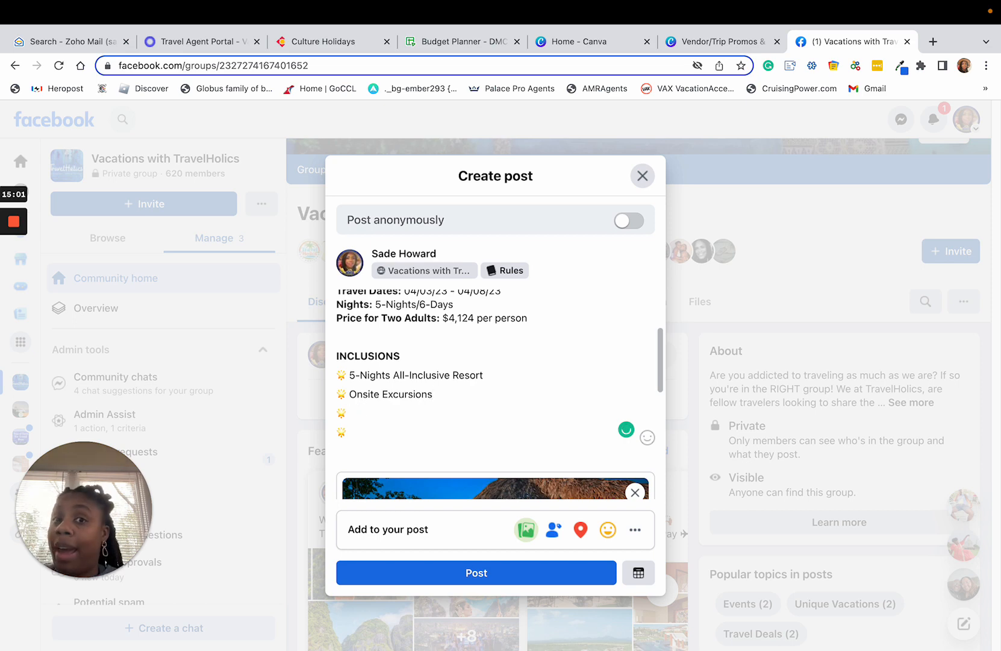
Enter "Airport Arrival/Departure Lounge" beside the third star emoji in the inclusions list.
{"action": "type", "text": "A"}
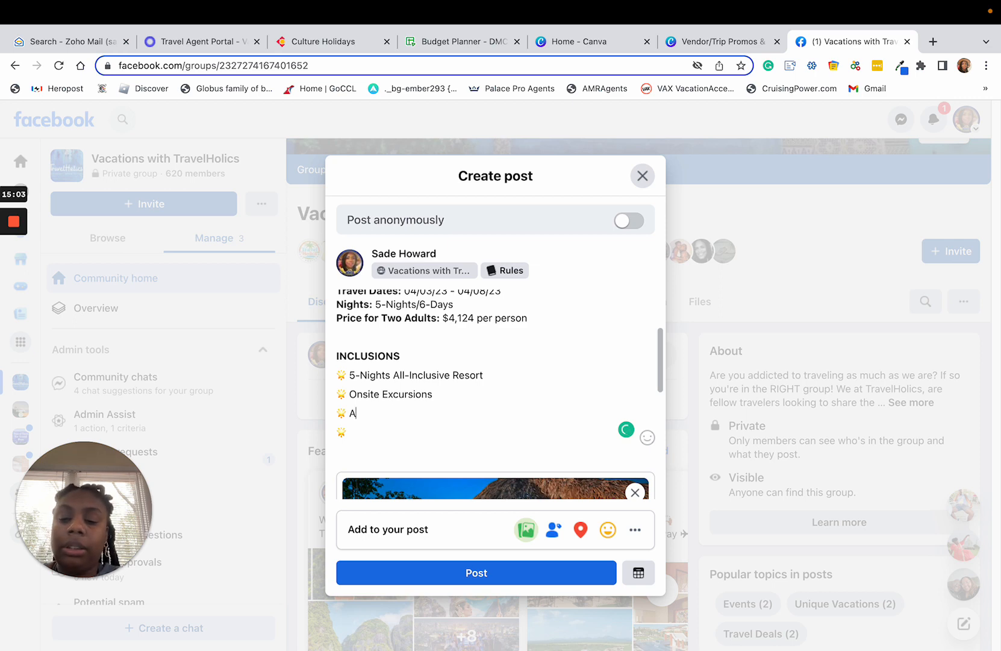
{"action": "type", "text": "rrival"}
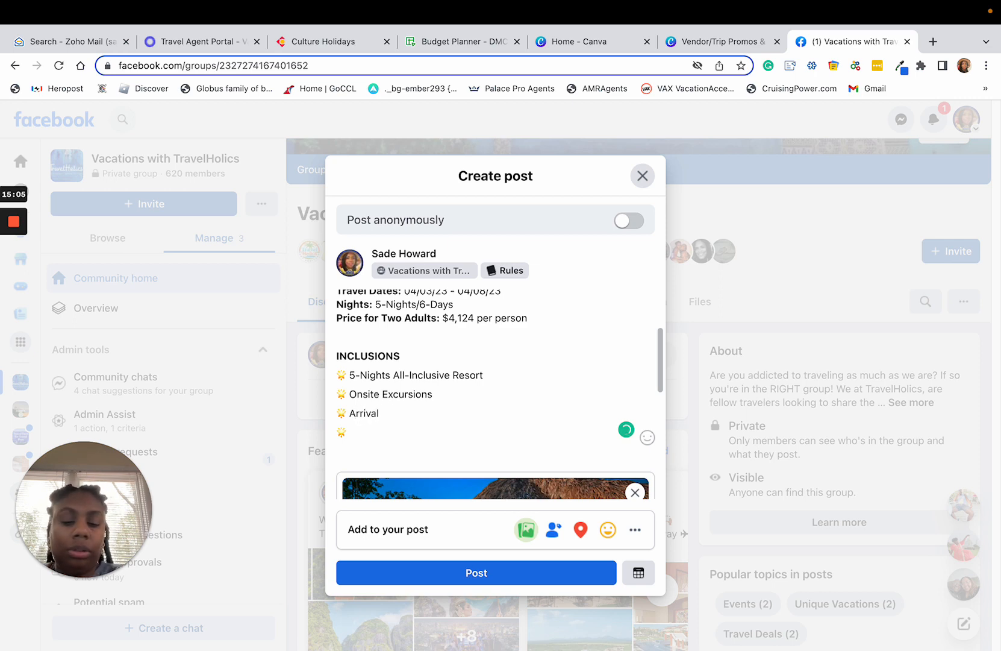
{"action": "type", "text": "/Departure "}
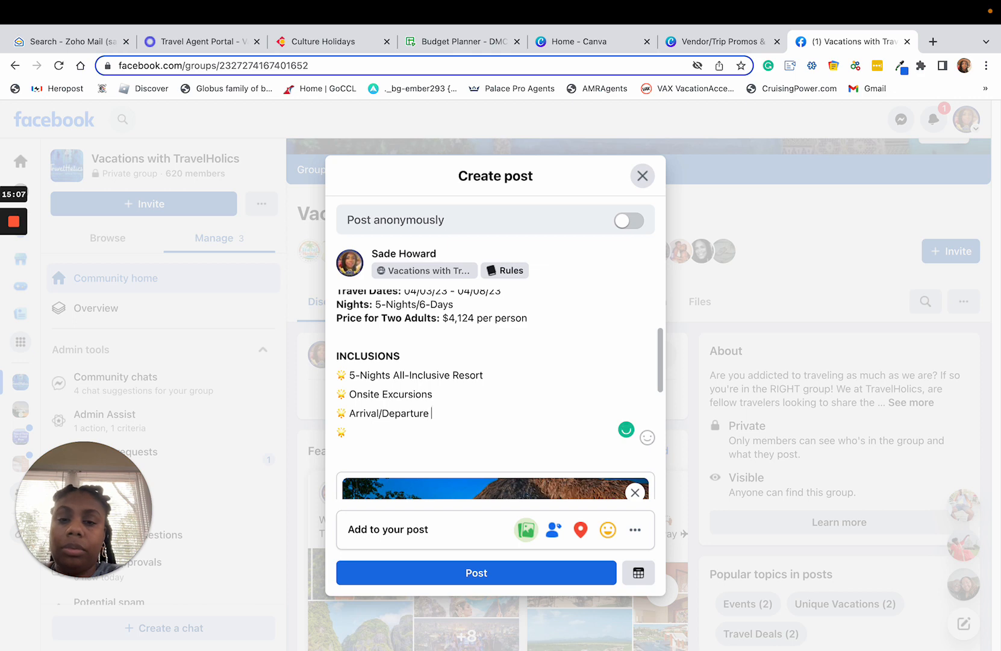
{"action": "type", "text": "Lounge"}
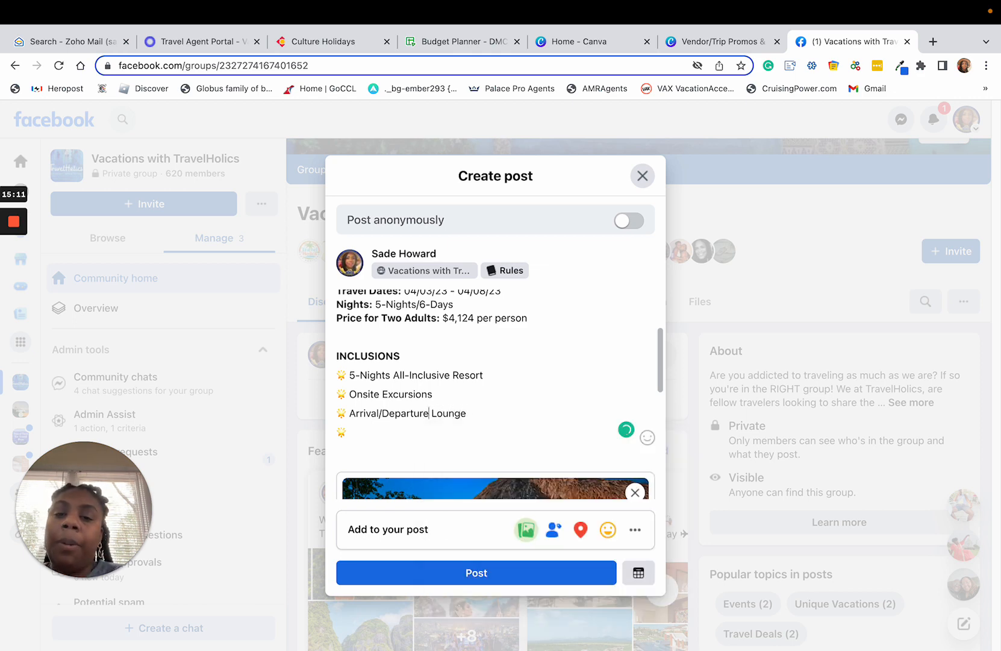
{"action": "left_click", "coordinate": [349, 412]}
{"action": "type", "text": "A"}
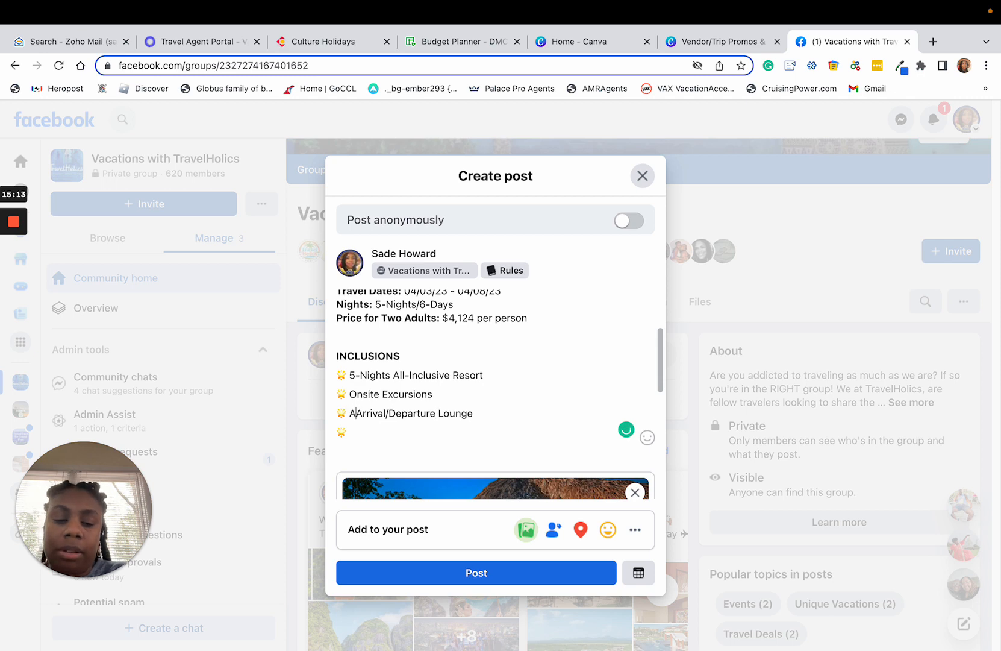
{"action": "type", "text": "irport"}
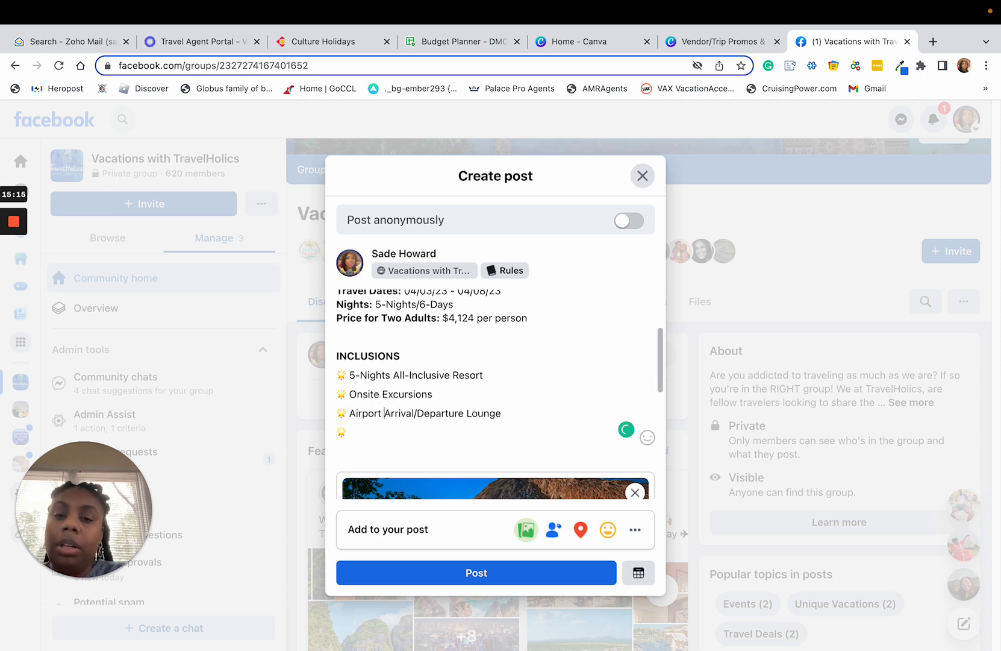
Enter "Airport Transfers" beside the fourth star emoji in the inclusions list.
{"action": "left_click", "coordinate": [372, 431]}
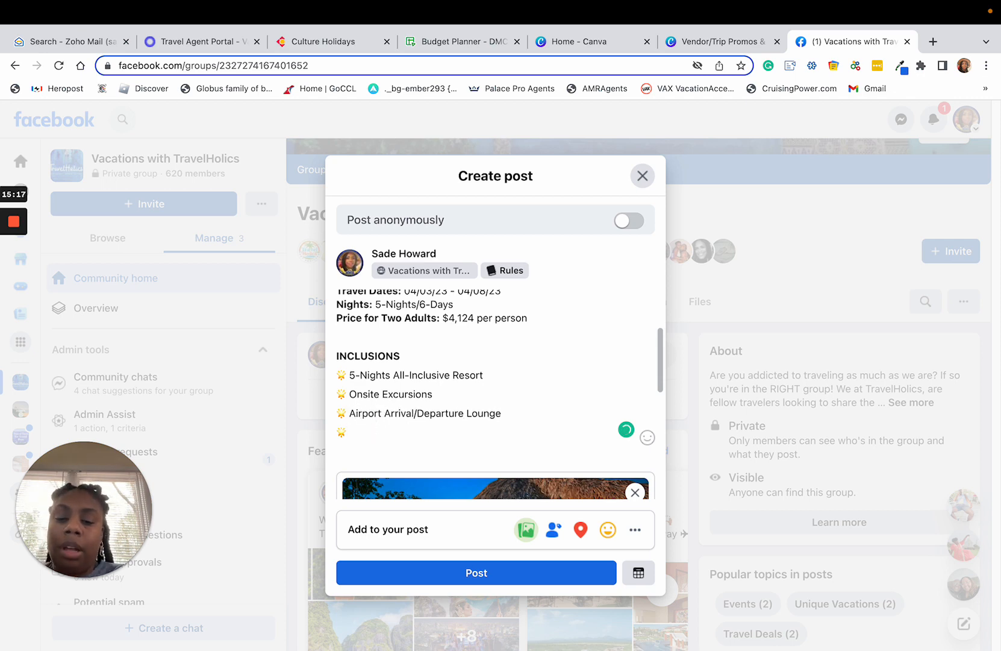
{"action": "type", "text": "Arip"}
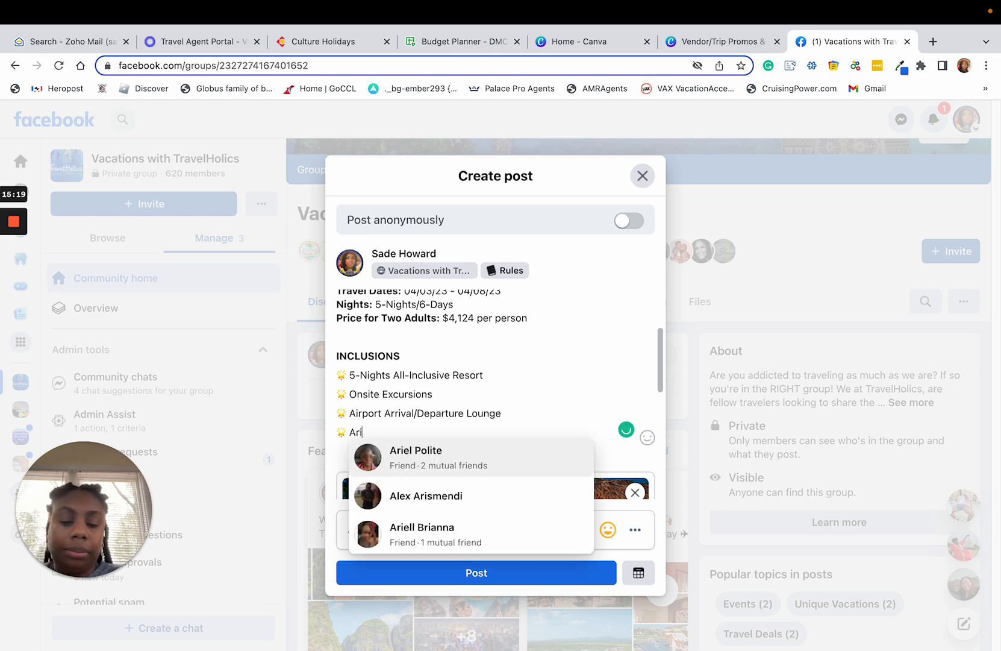
{"action": "key", "text": "BackSpace"}
{"action": "key", "text": "BackSpace"}
{"action": "key", "text": "BackSpace"}
{"action": "type", "text": "irp"}
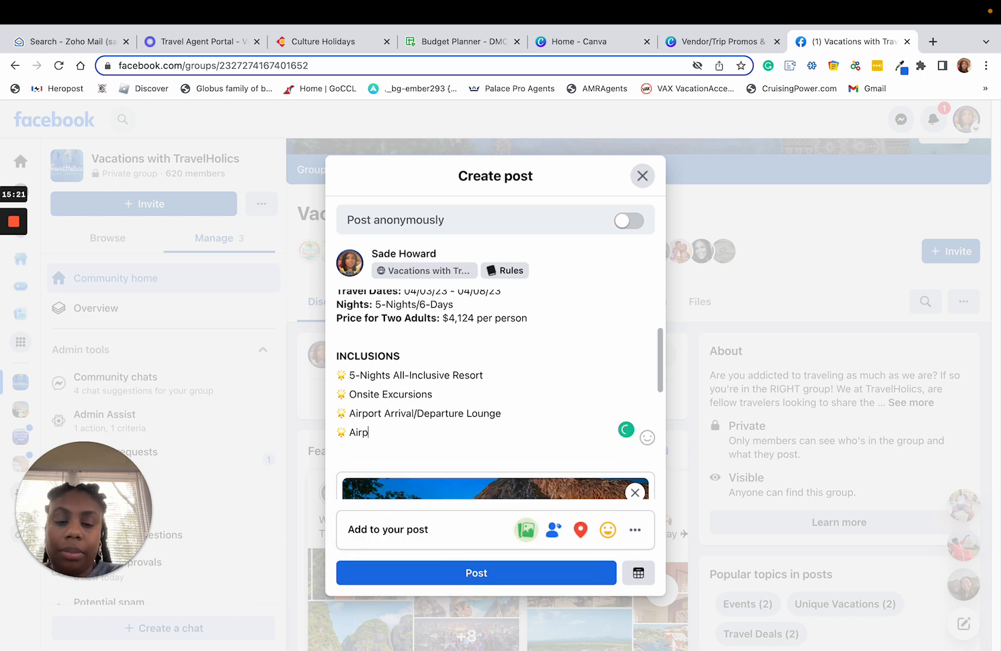
{"action": "type", "text": "ort Transfers"}
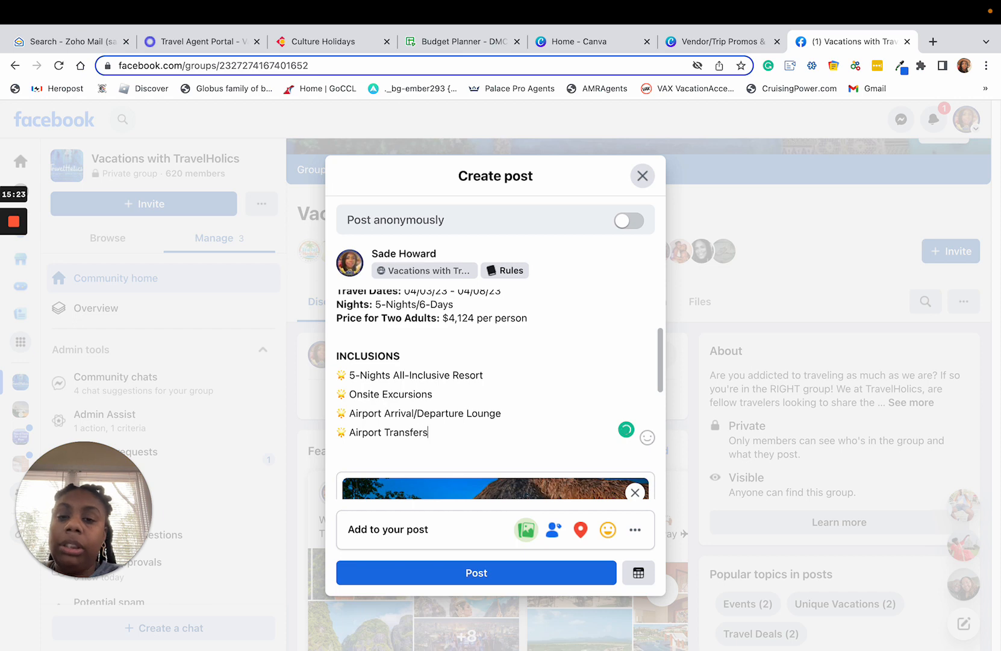
Add a fifth star emoji line to the inclusions list and enter "Tips" beside it.
{"action": "key", "text": "Return"}
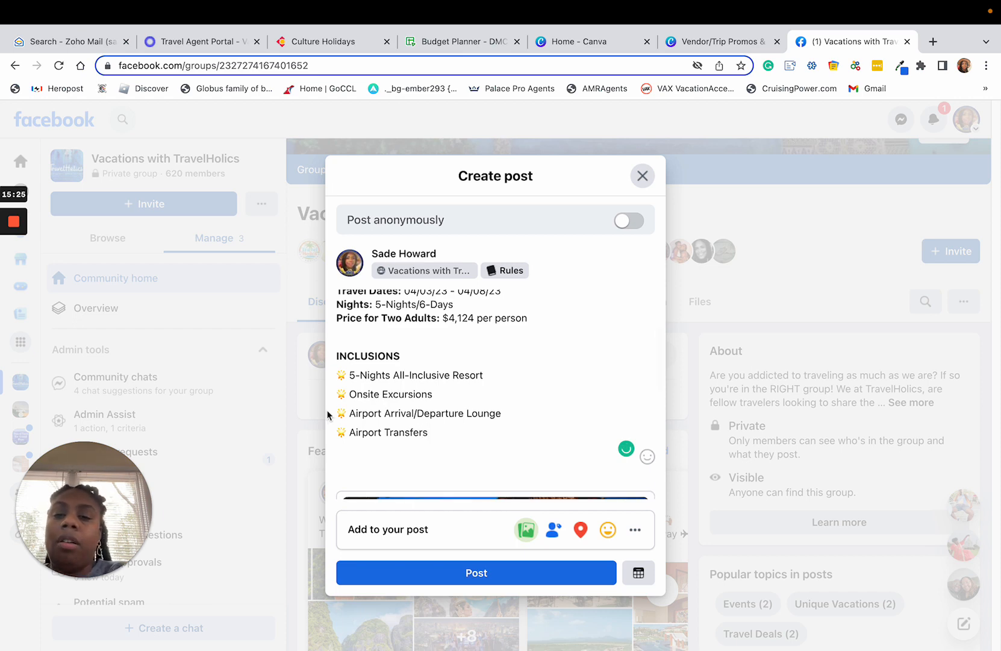
{"action": "left_click_drag", "start_coordinate": [352, 432], "coordinate": [334, 431]}
{"action": "key", "text": "ctrl+c"}
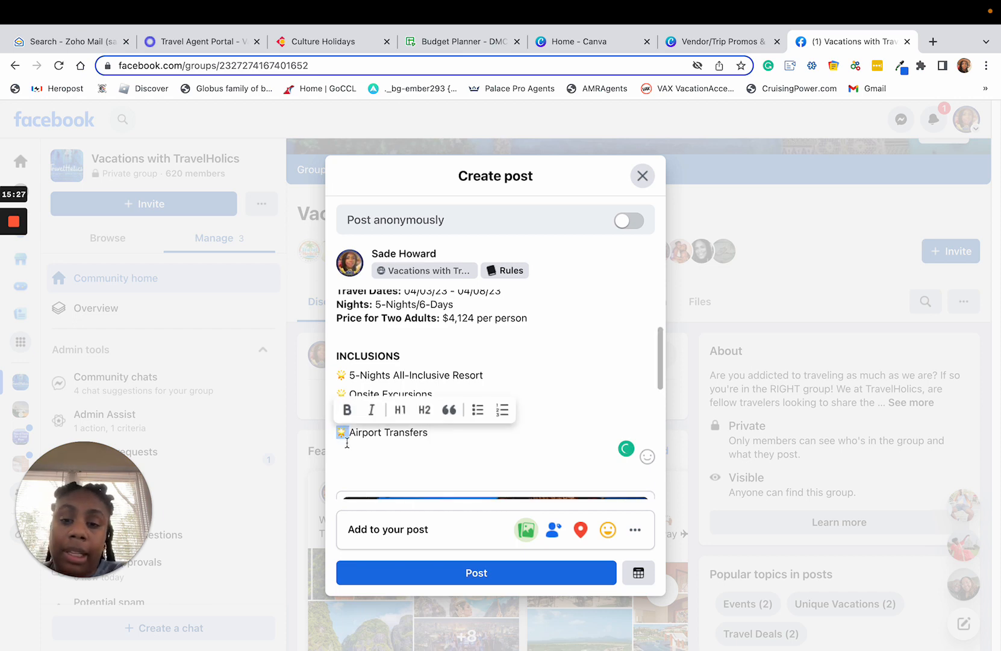
{"action": "left_click", "coordinate": [350, 453]}
{"action": "key", "text": "ctrl+v"}
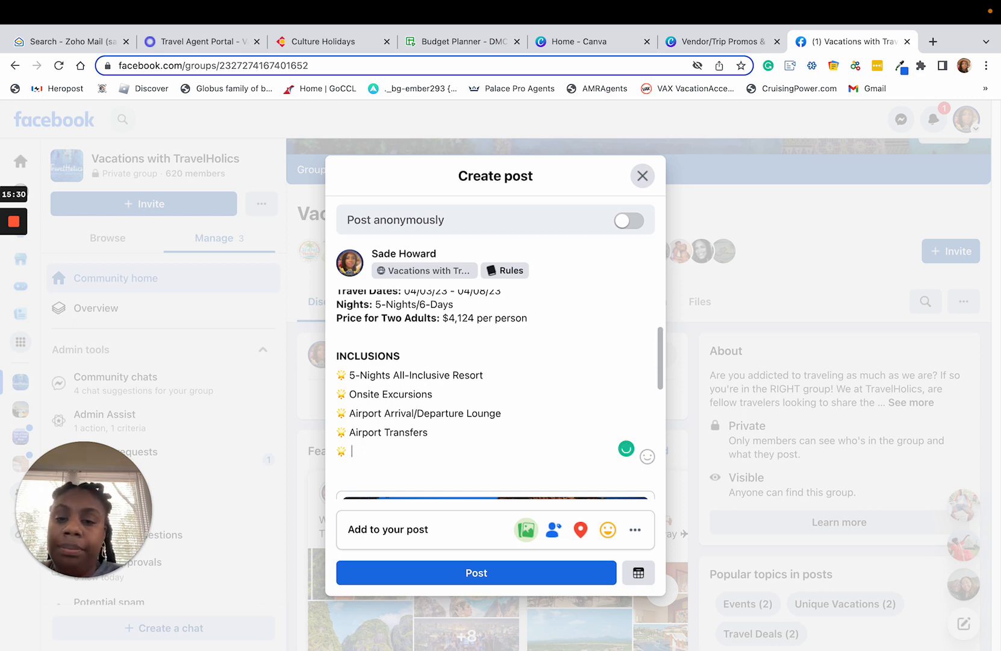
{"action": "type", "text": "Tips"}
Add a sixth star emoji line to the inclusions list and enter "Taxes" beside it.
{"action": "key", "text": "Return"}
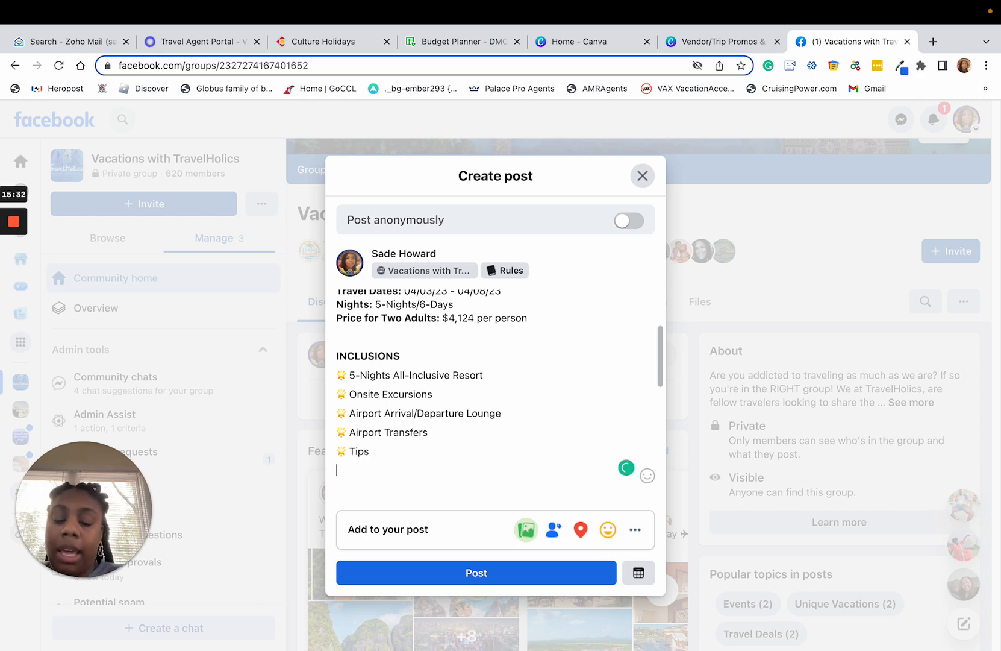
{"action": "key", "text": "ctrl+v"}
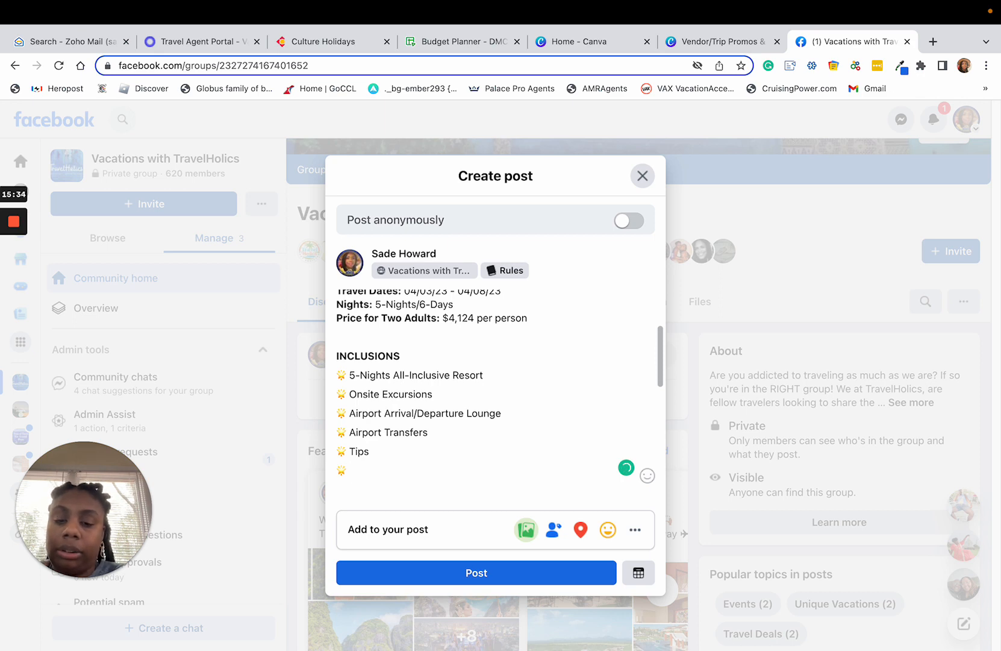
{"action": "type", "text": "Taxes"}
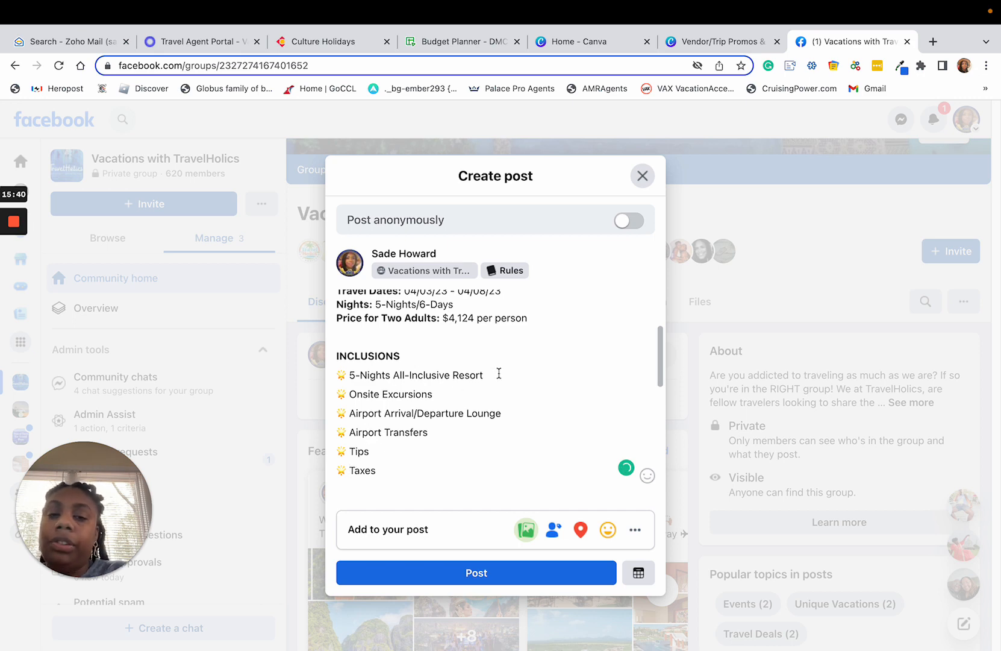
Append "(Meals & Drinks)" to the "5-Nights All-Inclusive Resort" line in the inclusions list.
{"action": "left_click", "coordinate": [534, 374]}
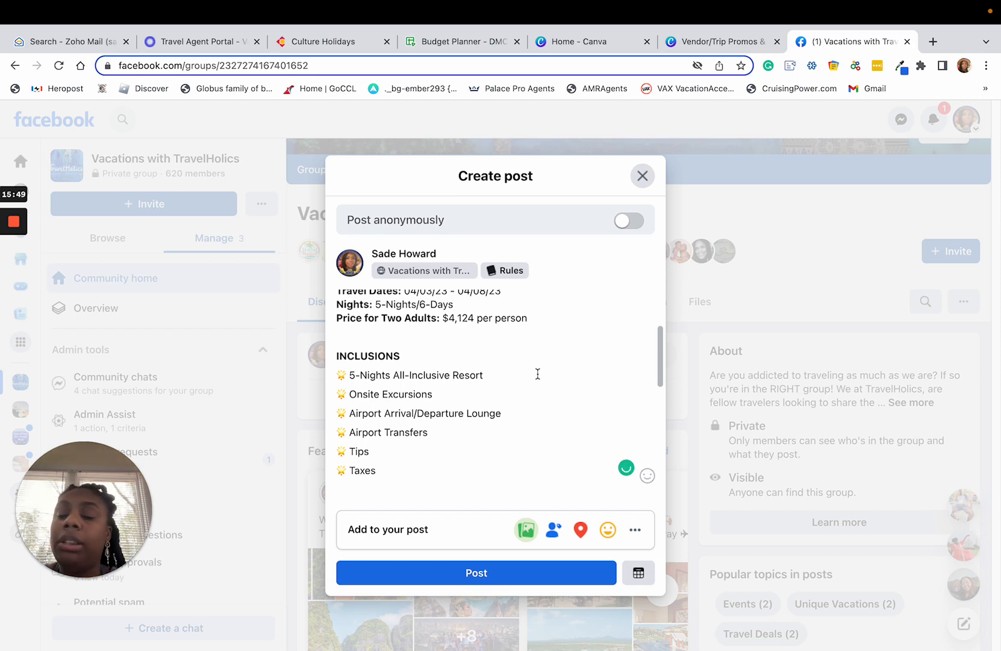
{"action": "type", "text": "(Melas"}
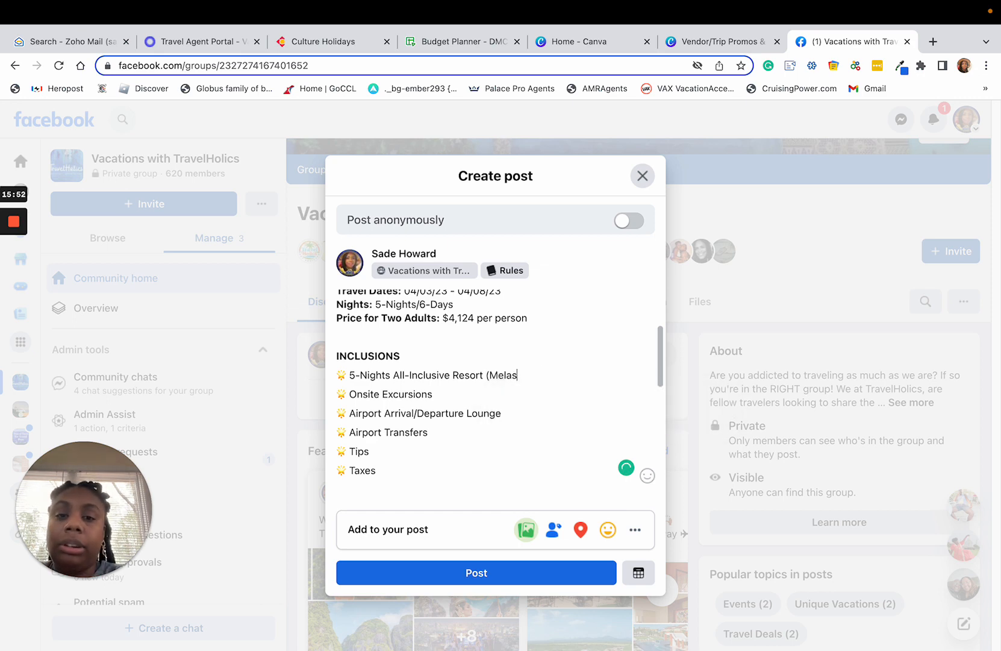
{"action": "key", "text": "BackSpace"}
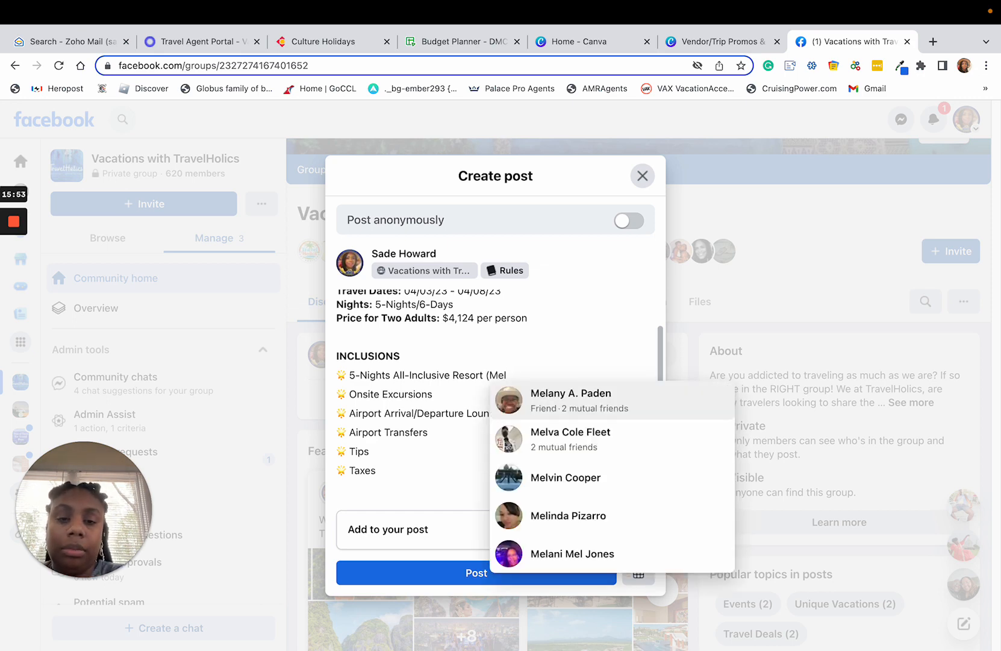
{"action": "key", "text": "BackSpace"}
{"action": "type", "text": "als "}
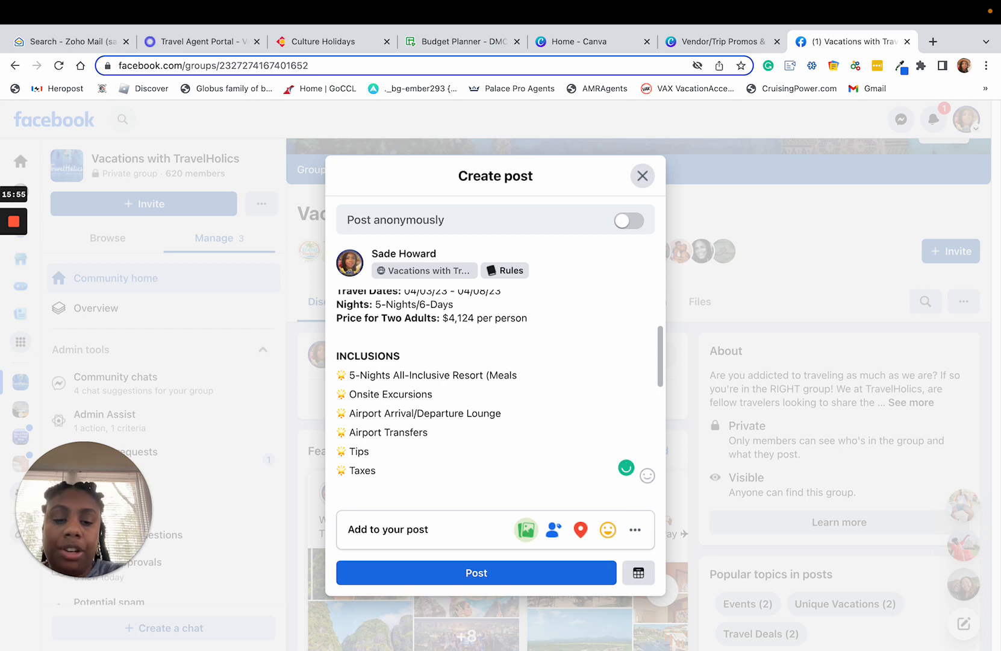
{"action": "type", "text": "& Drinks"}
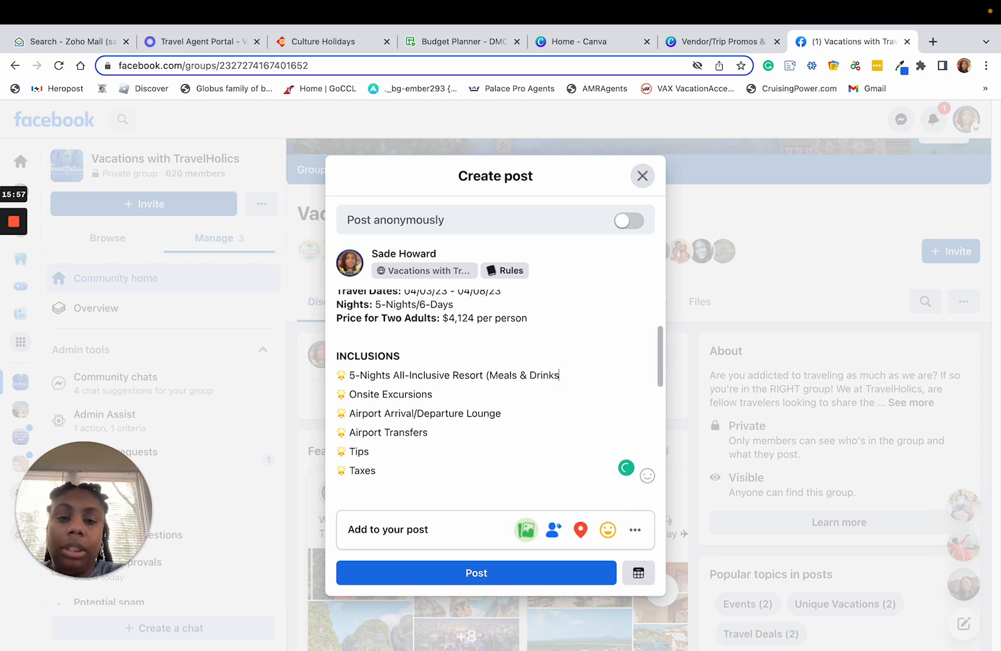
{"action": "type", "text": ")"}
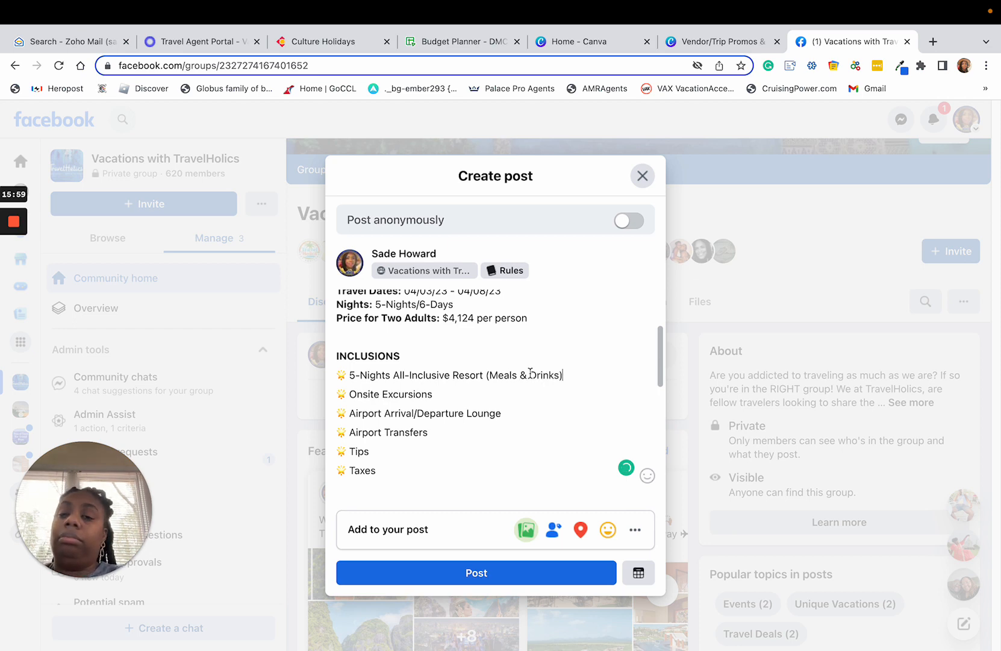
Leave a blank line below the inclusions list, enter "CALL OR DM" and tag the post author's own profile.
{"action": "scroll", "coordinate": [522, 426], "scroll_direction": "down", "scroll_amount": 2}
{"action": "scroll", "coordinate": [559, 456], "scroll_direction": "down", "scroll_amount": 1}
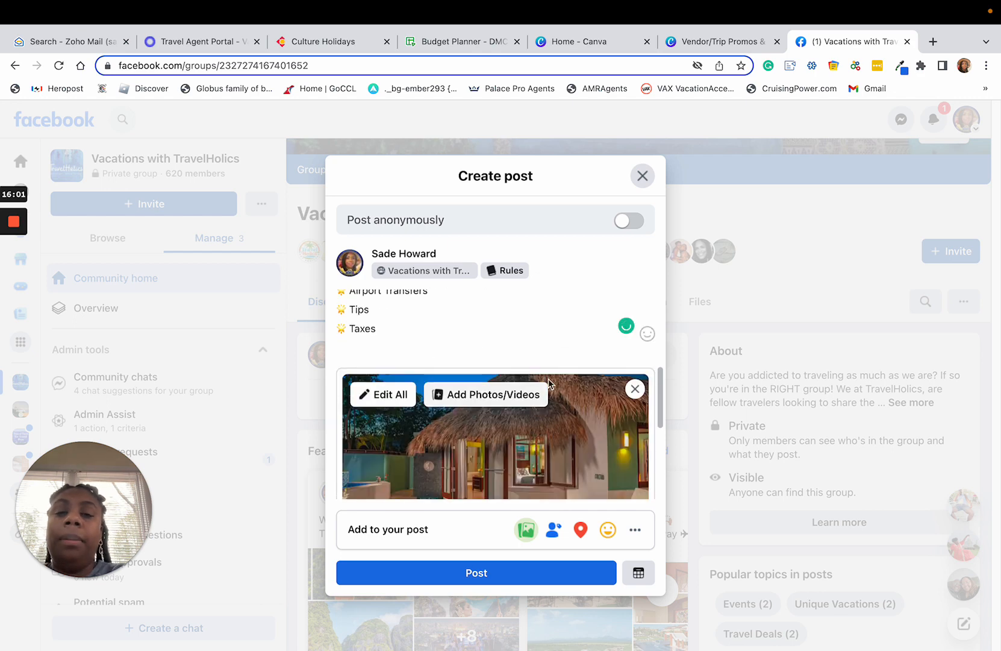
{"action": "scroll", "coordinate": [542, 362], "scroll_direction": "up", "scroll_amount": 10}
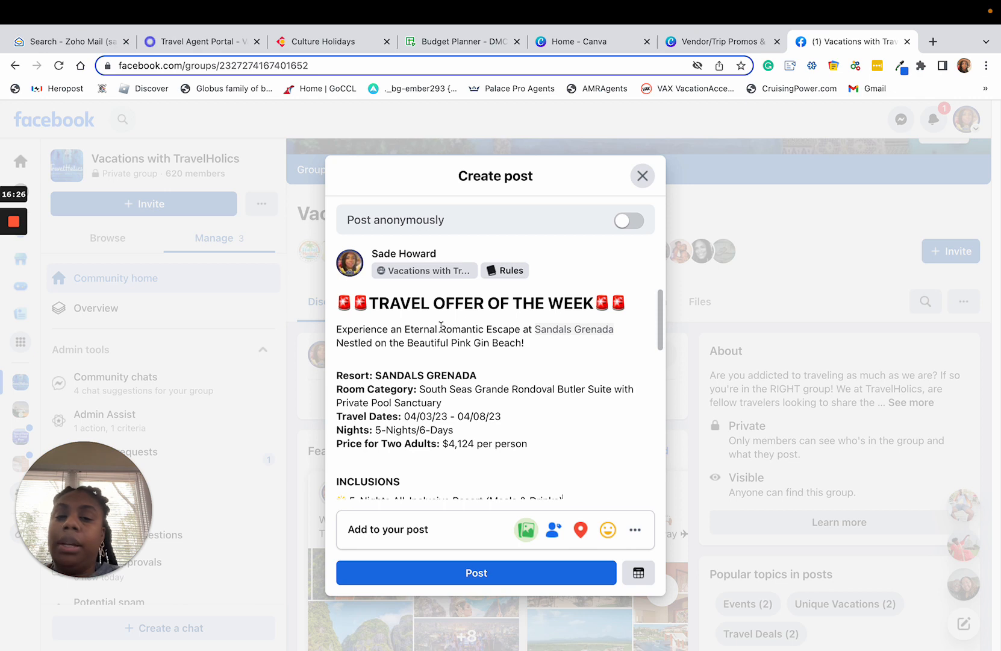
{"action": "scroll", "coordinate": [449, 431], "scroll_direction": "down", "scroll_amount": 4}
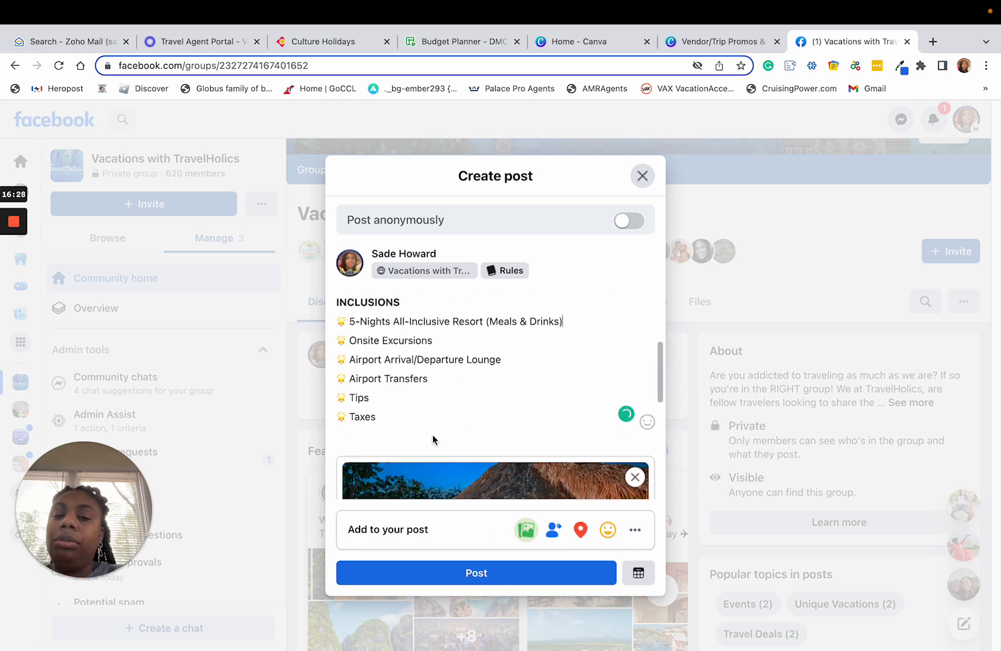
{"action": "left_click", "coordinate": [388, 412]}
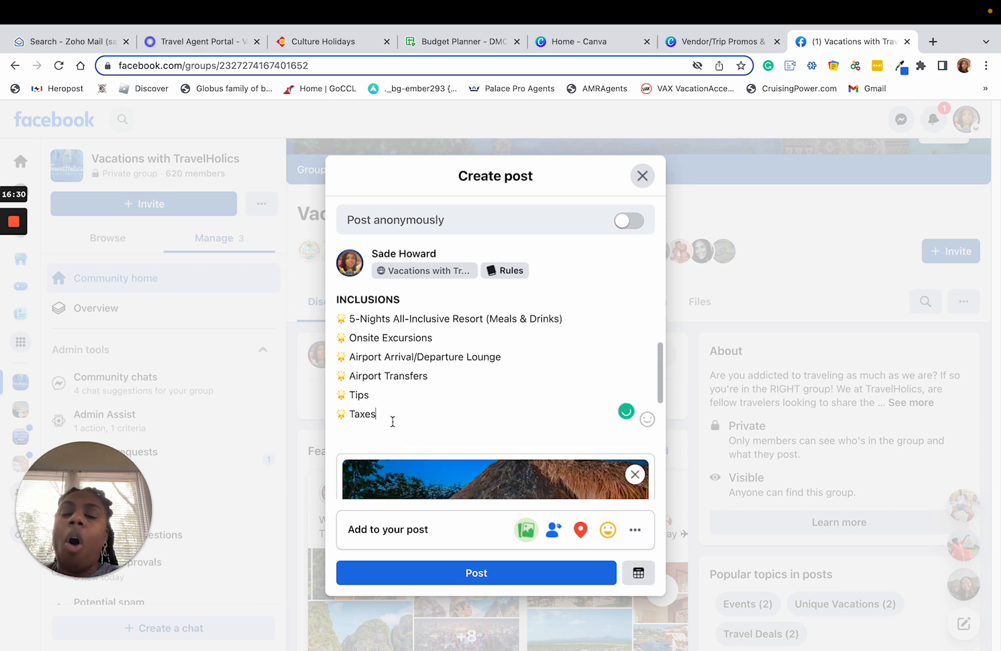
{"action": "key", "text": "Return"}
{"action": "key", "text": "Return"}
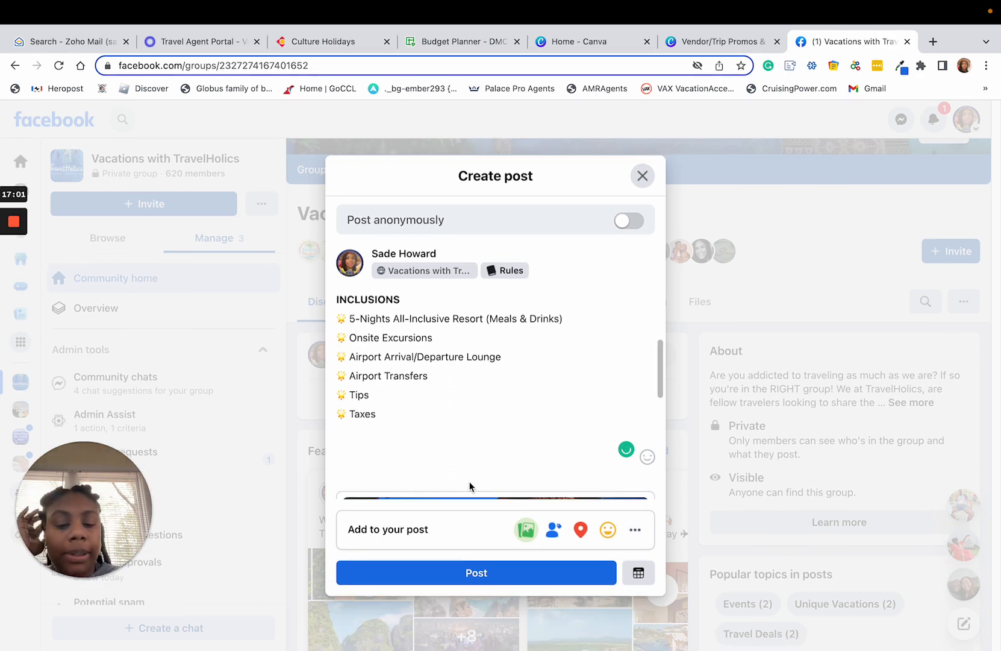
{"action": "type", "text": "CAL"}
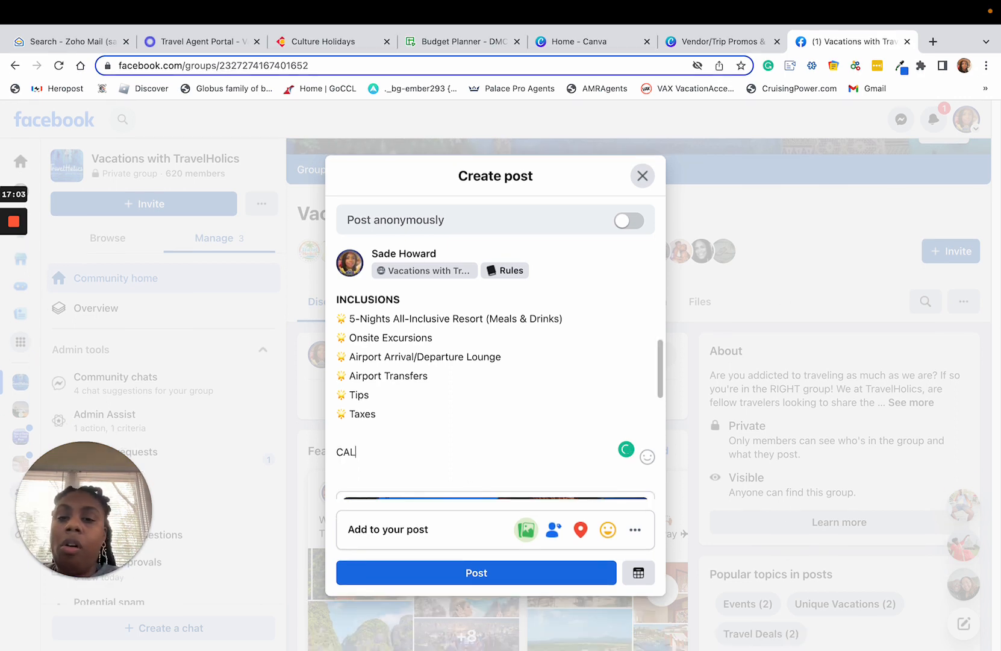
{"action": "type", "text": "L OR DM "}
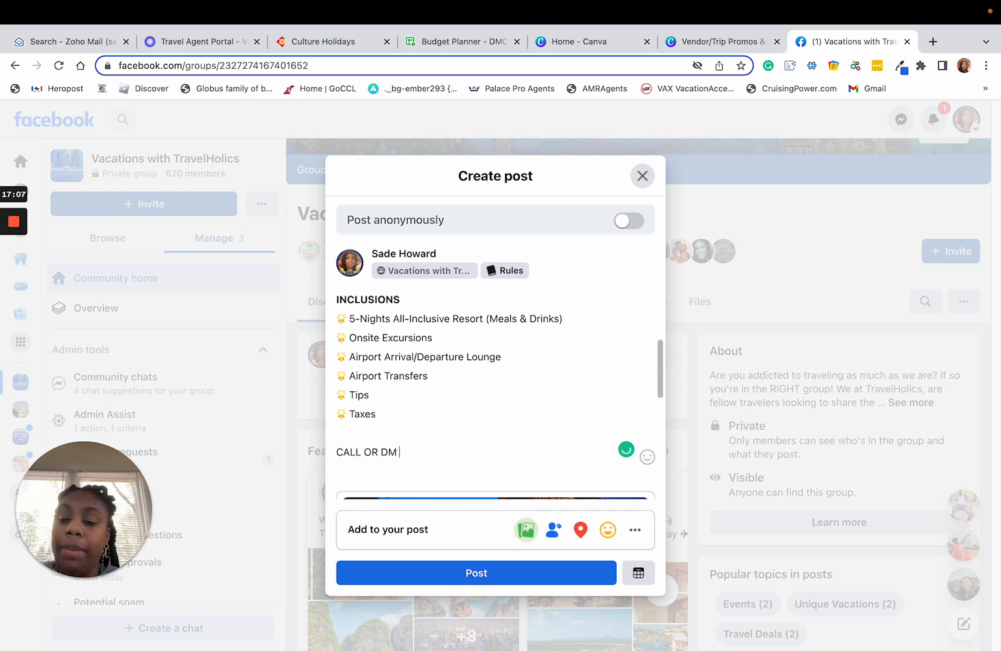
{"action": "type", "text": "@Sade"}
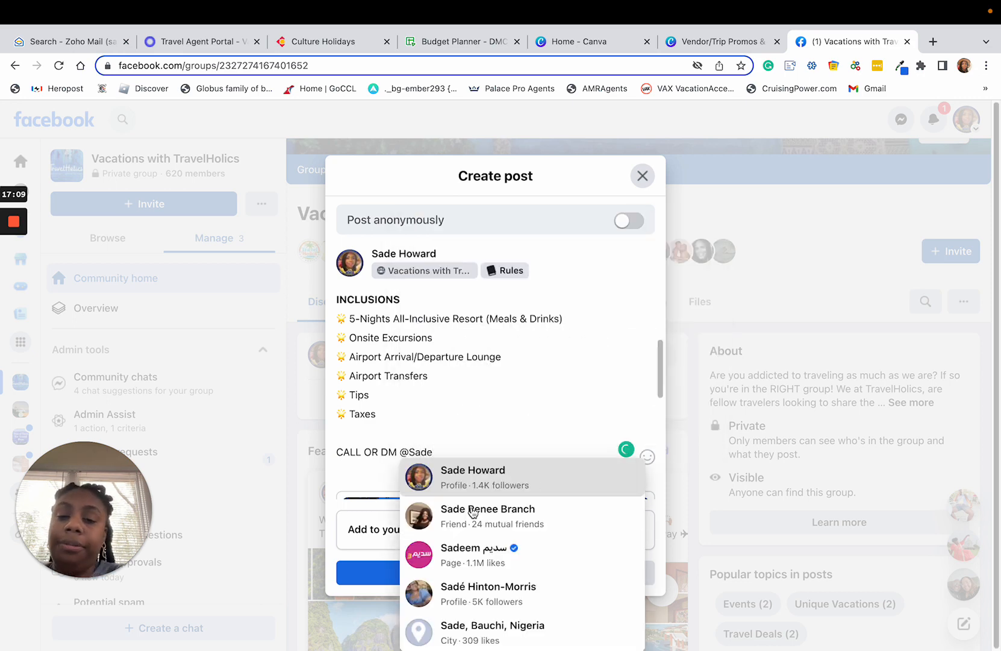
{"action": "left_click", "coordinate": [519, 476]}
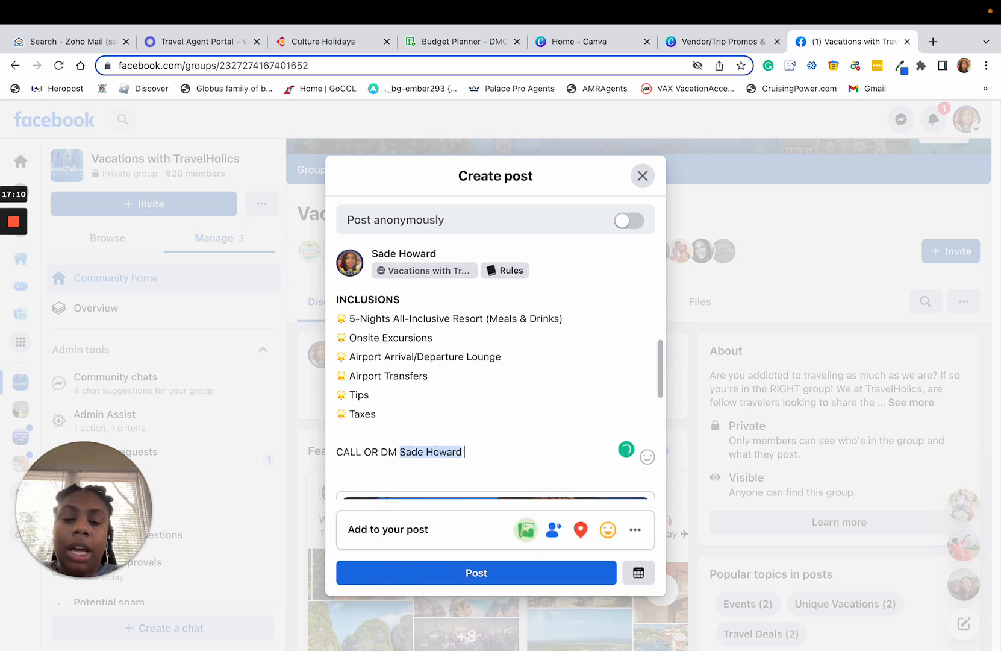
Complete the call to action after the tagged profile with "today for your next Sandals Adventure!!!".
{"action": "type", "text": "today for you"}
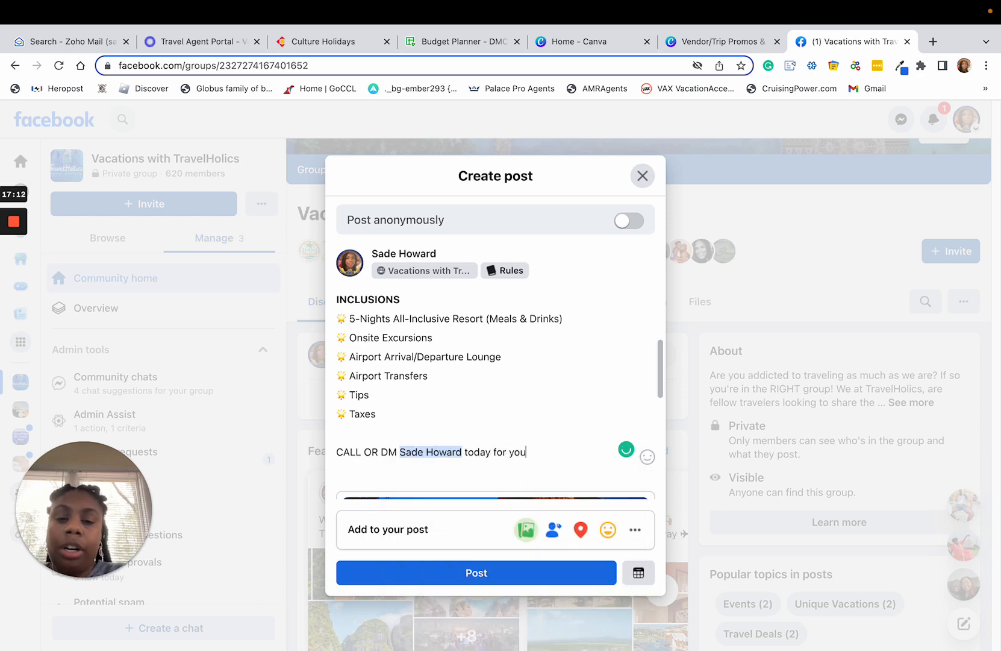
{"action": "type", "text": "r ne"}
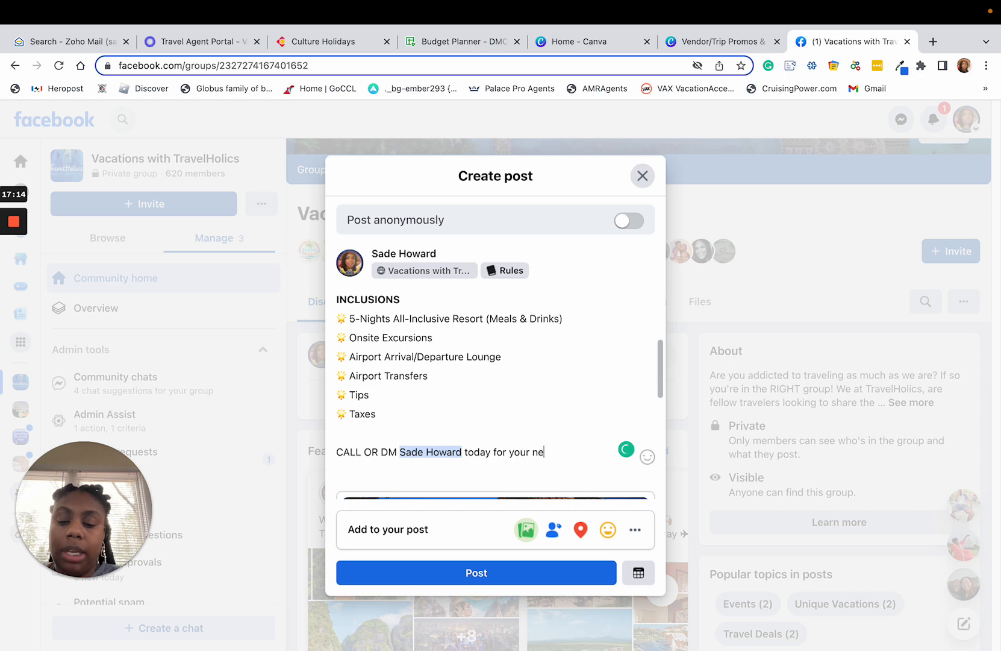
{"action": "type", "text": "xt Sandals"}
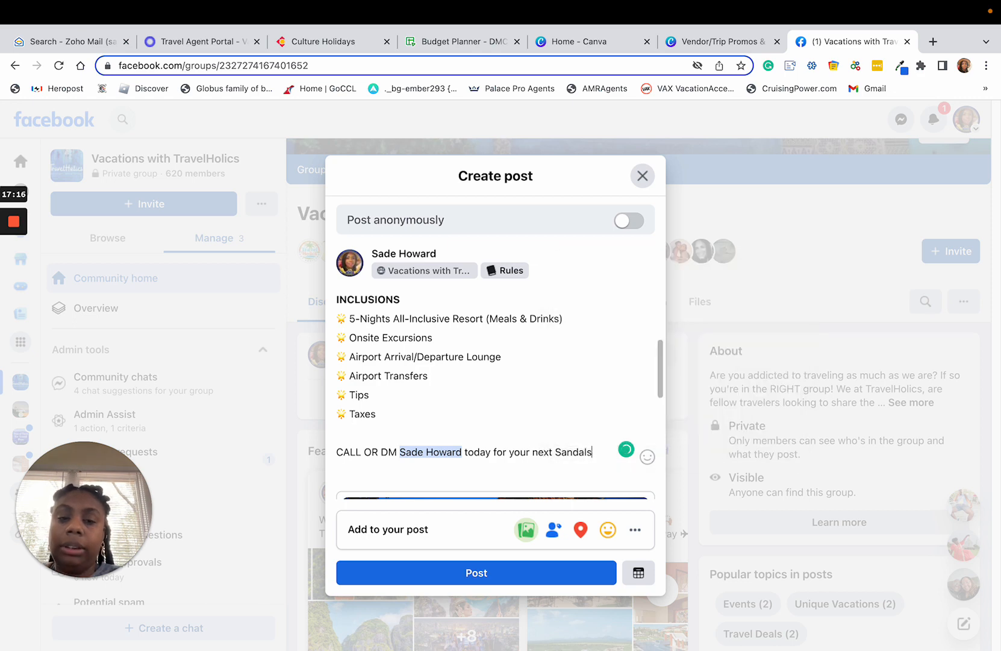
{"action": "type", "text": " Adve"}
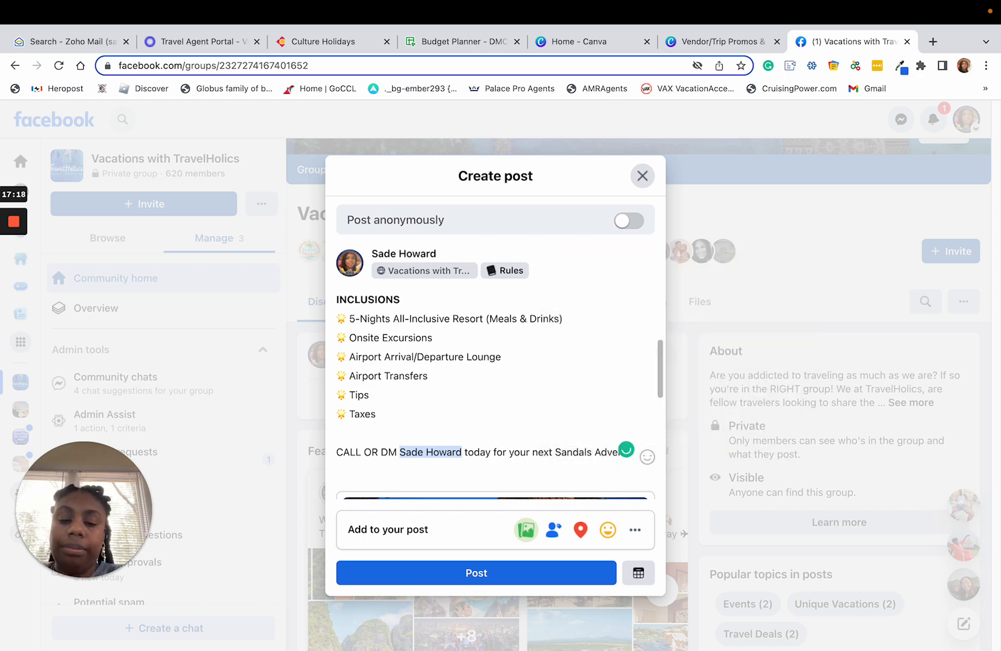
{"action": "type", "text": "nture!!!"}
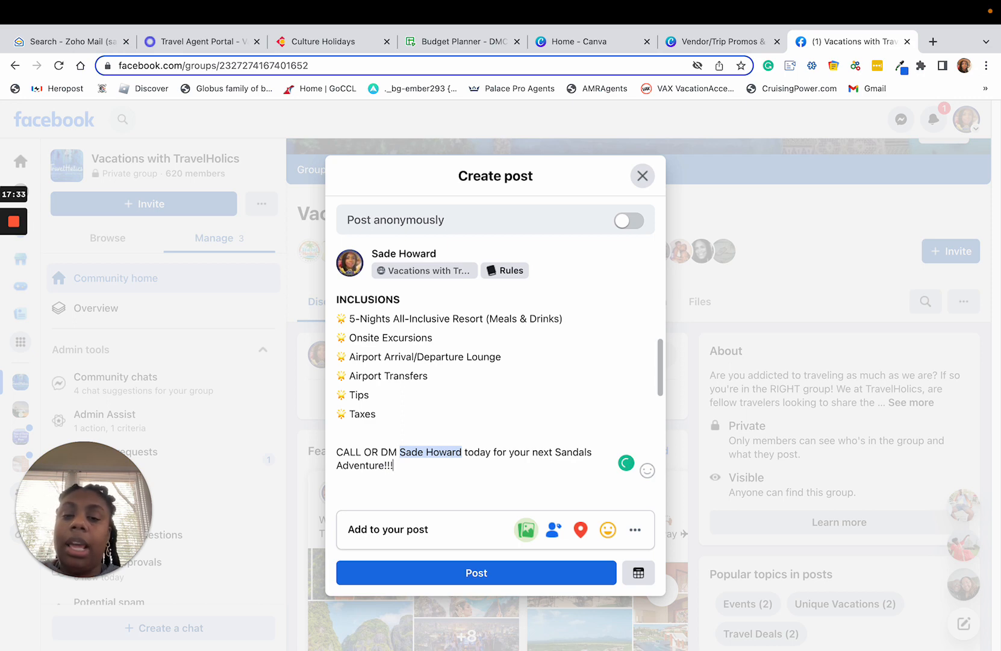
Start a new line below the call to action and insert a red telephone emoji on it.
{"action": "key", "text": "Return"}
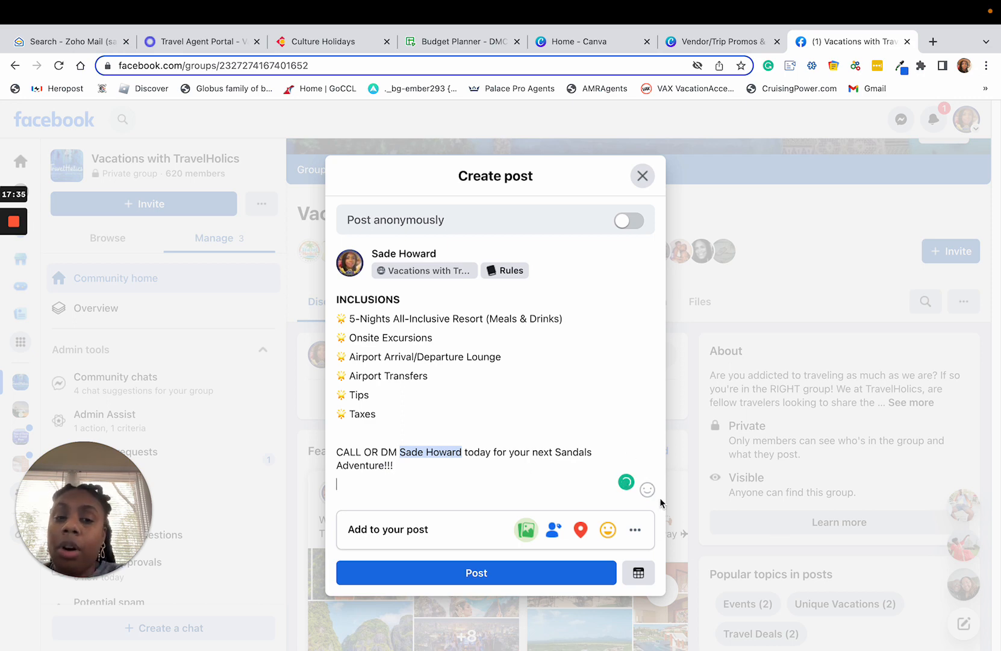
{"action": "left_click", "coordinate": [647, 489]}
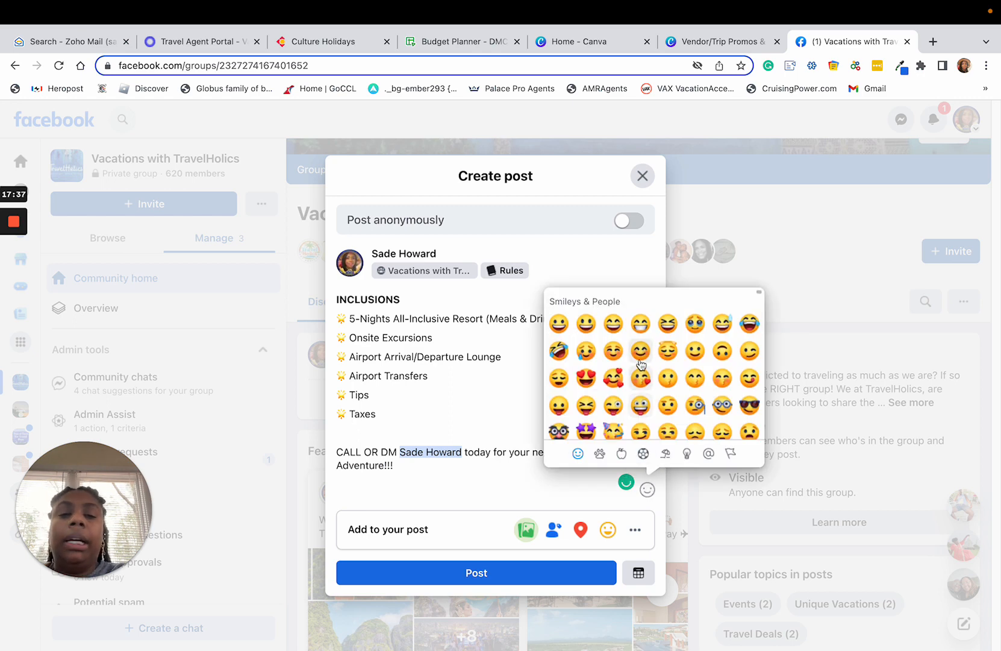
{"action": "scroll", "coordinate": [643, 368], "scroll_direction": "down", "scroll_amount": 10}
{"action": "scroll", "coordinate": [643, 372], "scroll_direction": "down", "scroll_amount": 10}
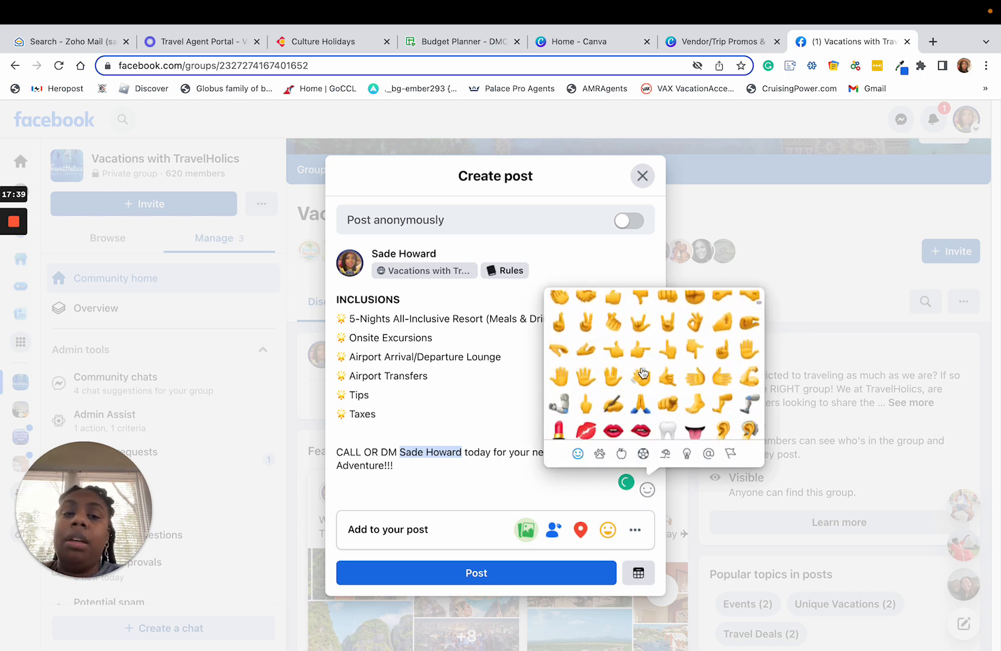
{"action": "scroll", "coordinate": [644, 373], "scroll_direction": "down", "scroll_amount": 10}
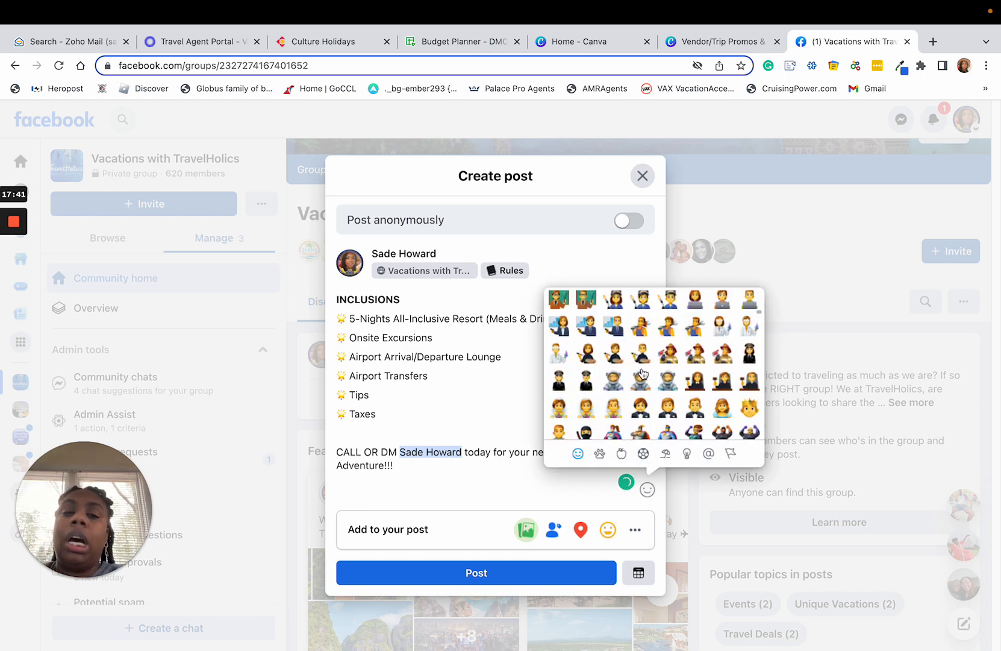
{"action": "scroll", "coordinate": [643, 373], "scroll_direction": "down", "scroll_amount": 10}
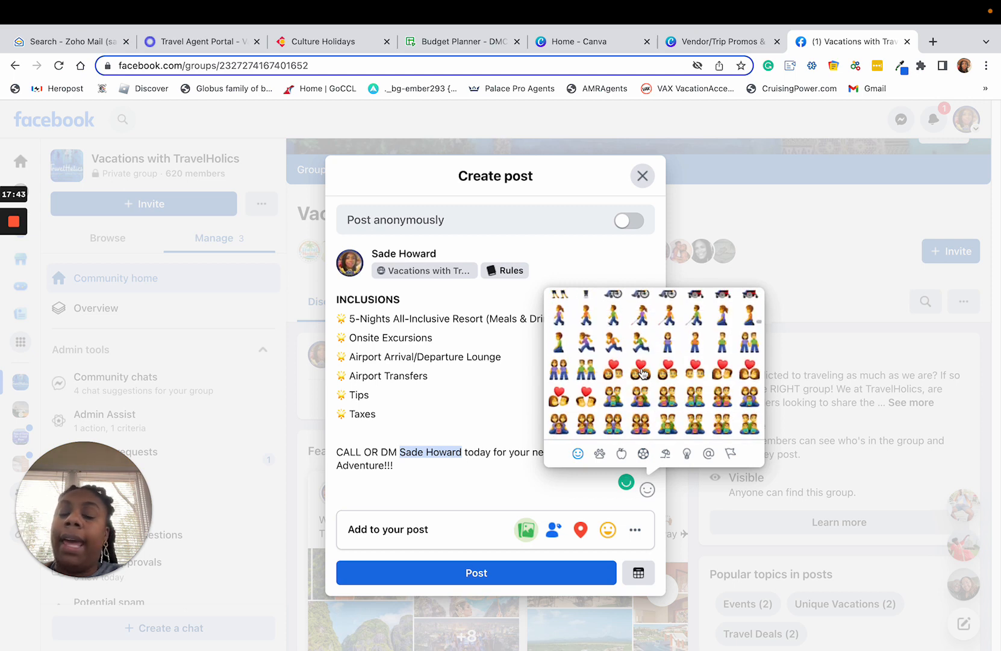
{"action": "scroll", "coordinate": [644, 374], "scroll_direction": "up", "scroll_amount": 5}
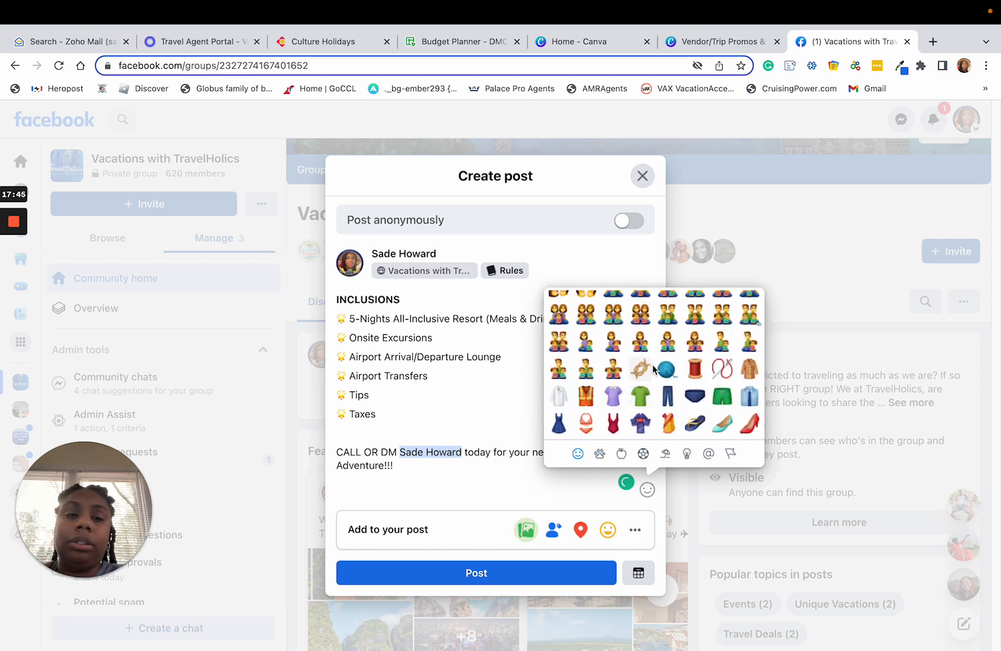
{"action": "scroll", "coordinate": [683, 377], "scroll_direction": "down", "scroll_amount": 3}
{"action": "scroll", "coordinate": [682, 377], "scroll_direction": "down", "scroll_amount": 6}
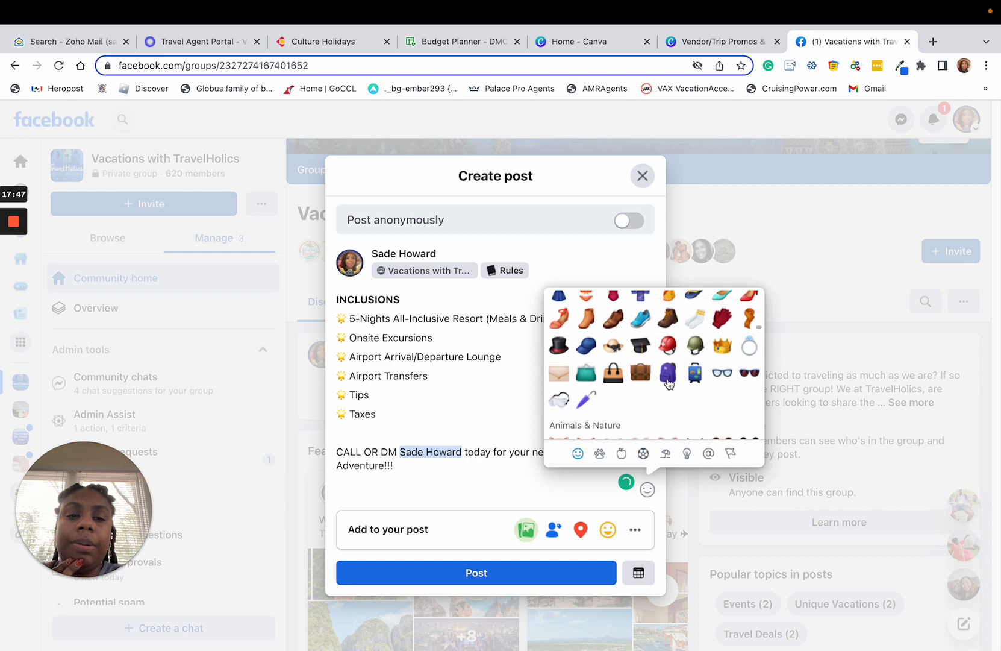
{"action": "scroll", "coordinate": [619, 397], "scroll_direction": "down", "scroll_amount": 10}
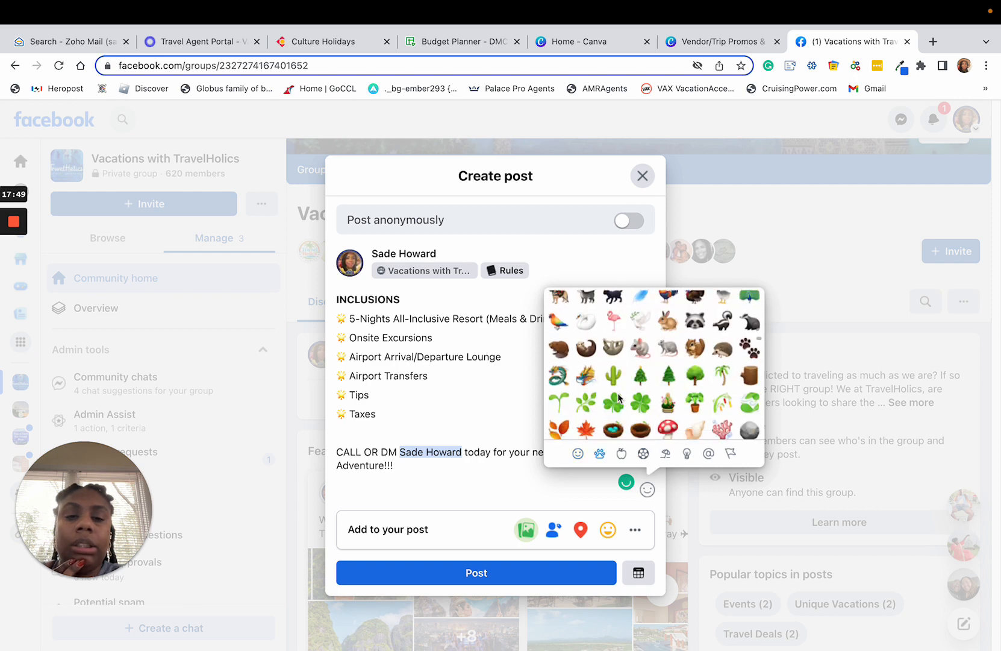
{"action": "scroll", "coordinate": [619, 398], "scroll_direction": "down", "scroll_amount": 10}
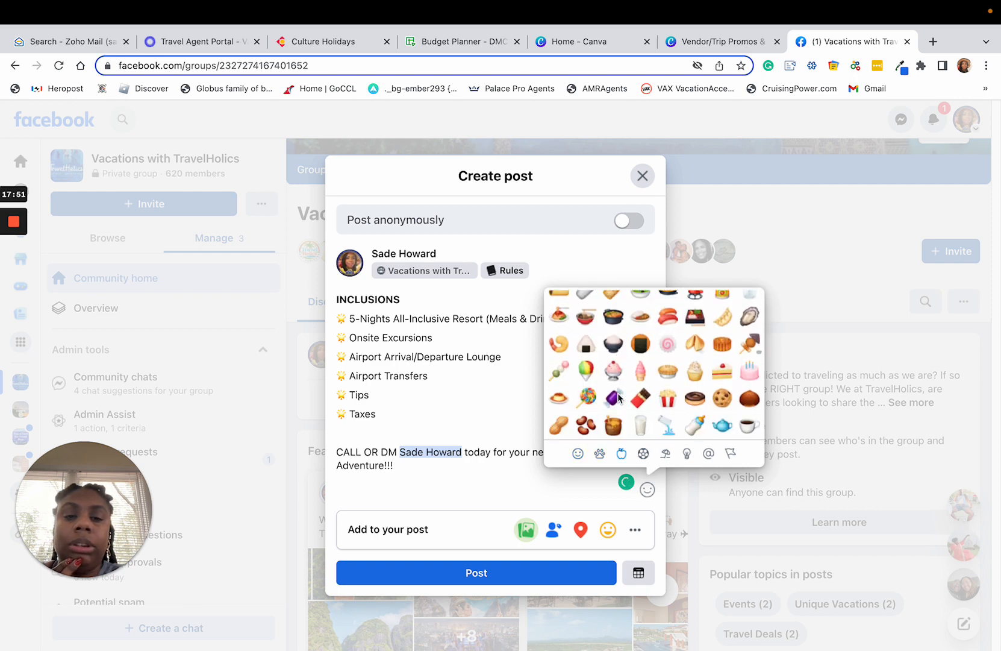
{"action": "scroll", "coordinate": [619, 397], "scroll_direction": "down", "scroll_amount": 10}
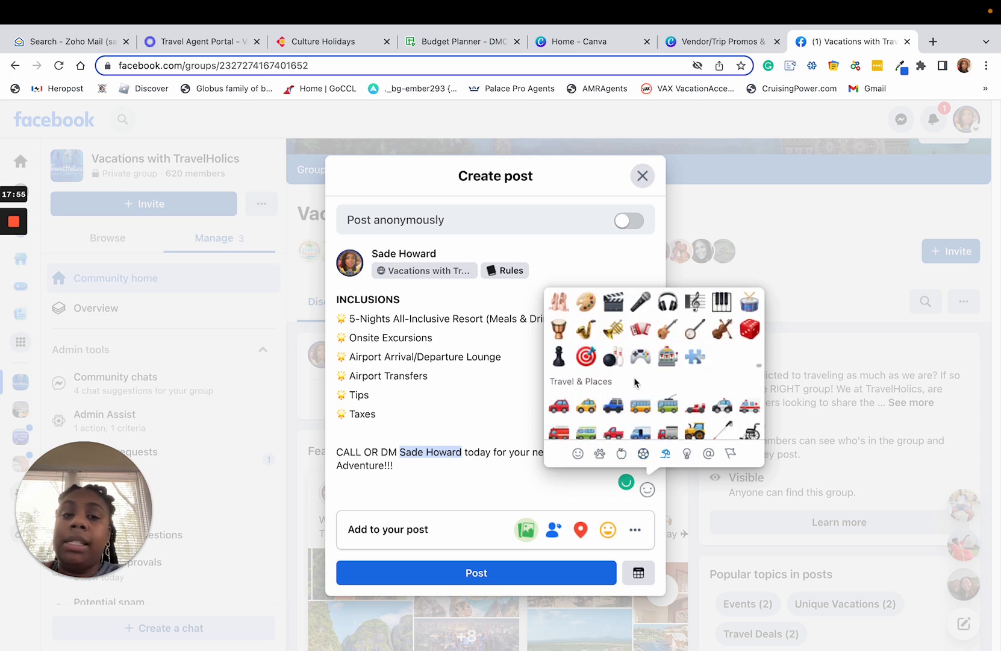
{"action": "scroll", "coordinate": [620, 396], "scroll_direction": "down", "scroll_amount": 2}
{"action": "scroll", "coordinate": [632, 386], "scroll_direction": "up", "scroll_amount": 5}
{"action": "scroll", "coordinate": [637, 382], "scroll_direction": "down", "scroll_amount": 5}
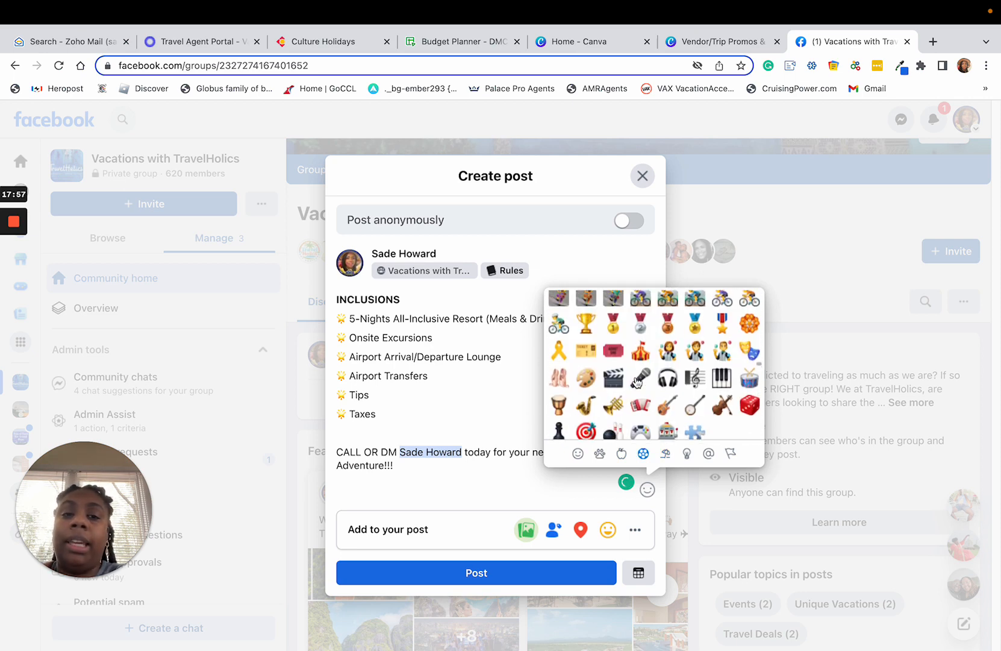
{"action": "scroll", "coordinate": [638, 384], "scroll_direction": "down", "scroll_amount": 10}
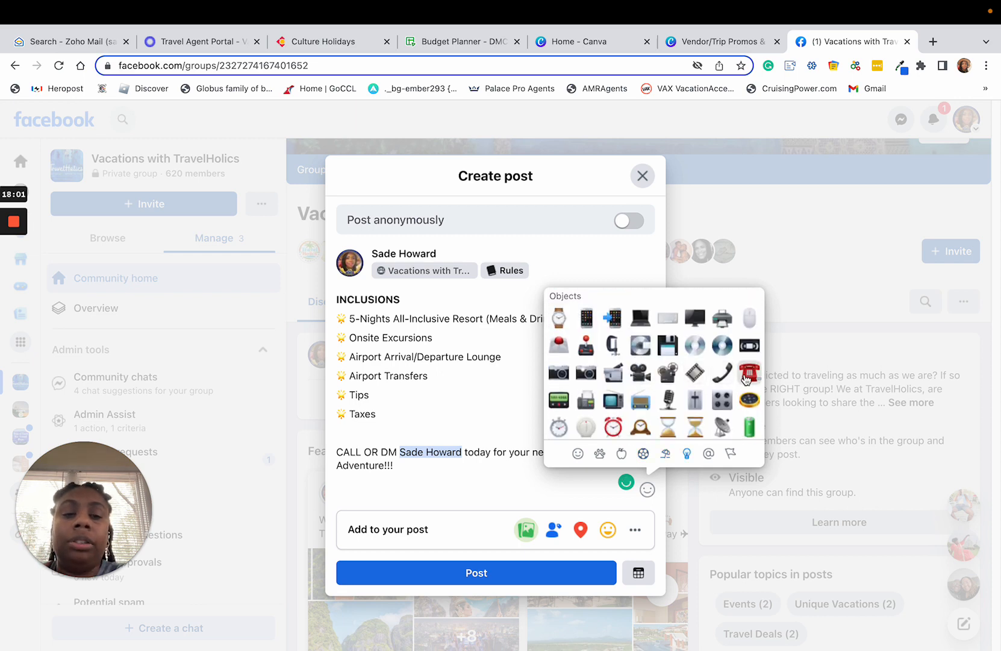
{"action": "left_click", "coordinate": [747, 374]}
Insert an incoming-envelope emoji directly after the red telephone emoji.
{"action": "scroll", "coordinate": [663, 398], "scroll_direction": "down", "scroll_amount": 3}
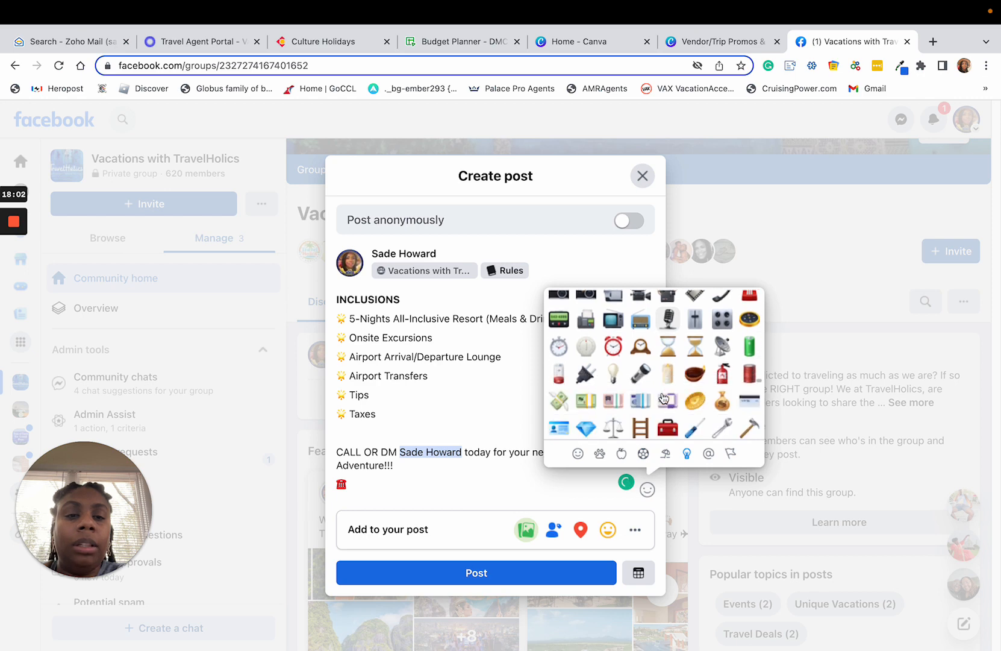
{"action": "scroll", "coordinate": [637, 394], "scroll_direction": "down", "scroll_amount": 5}
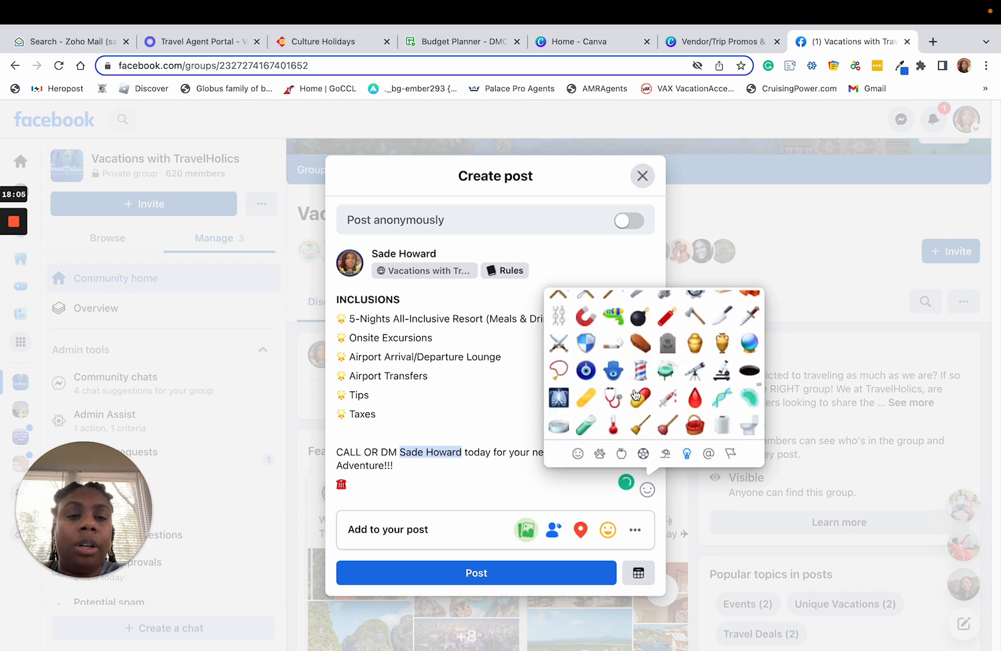
{"action": "scroll", "coordinate": [636, 395], "scroll_direction": "down", "scroll_amount": 8}
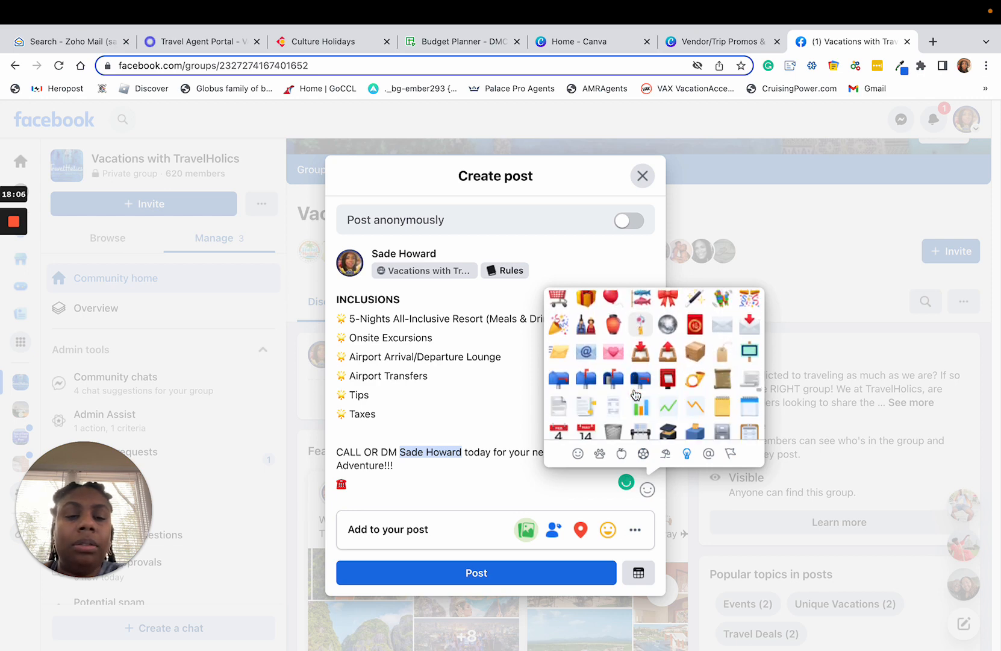
{"action": "scroll", "coordinate": [638, 394], "scroll_direction": "down", "scroll_amount": 2}
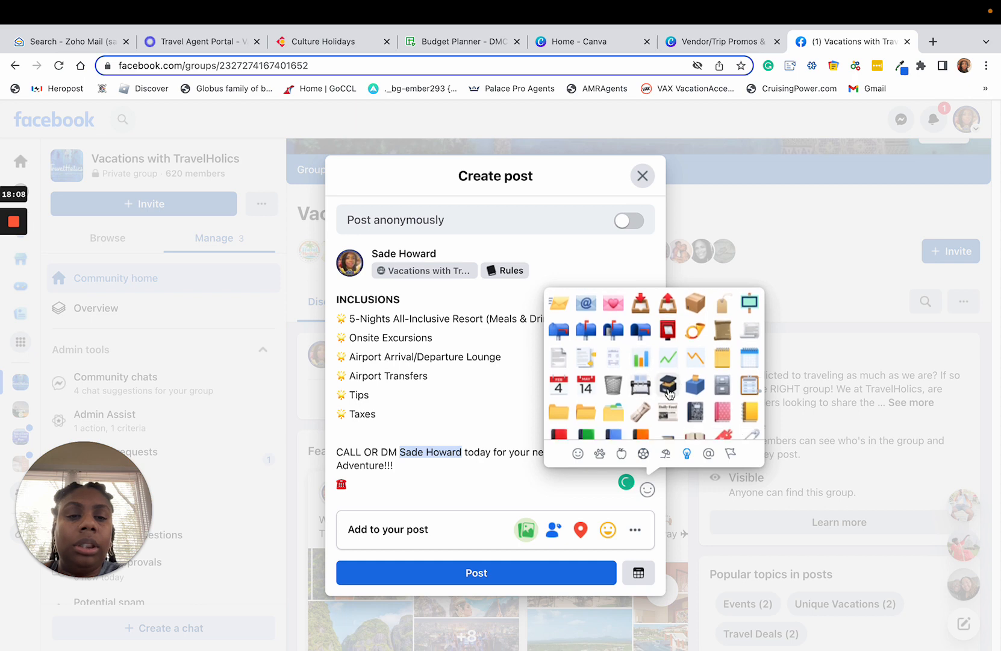
{"action": "scroll", "coordinate": [669, 392], "scroll_direction": "up", "scroll_amount": 3}
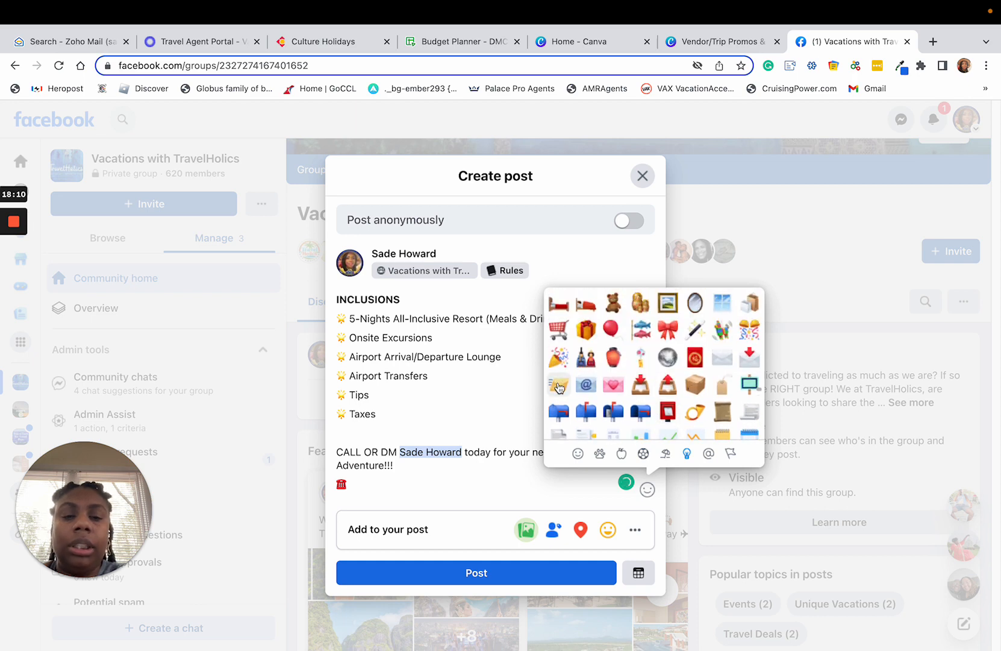
{"action": "left_click", "coordinate": [559, 387]}
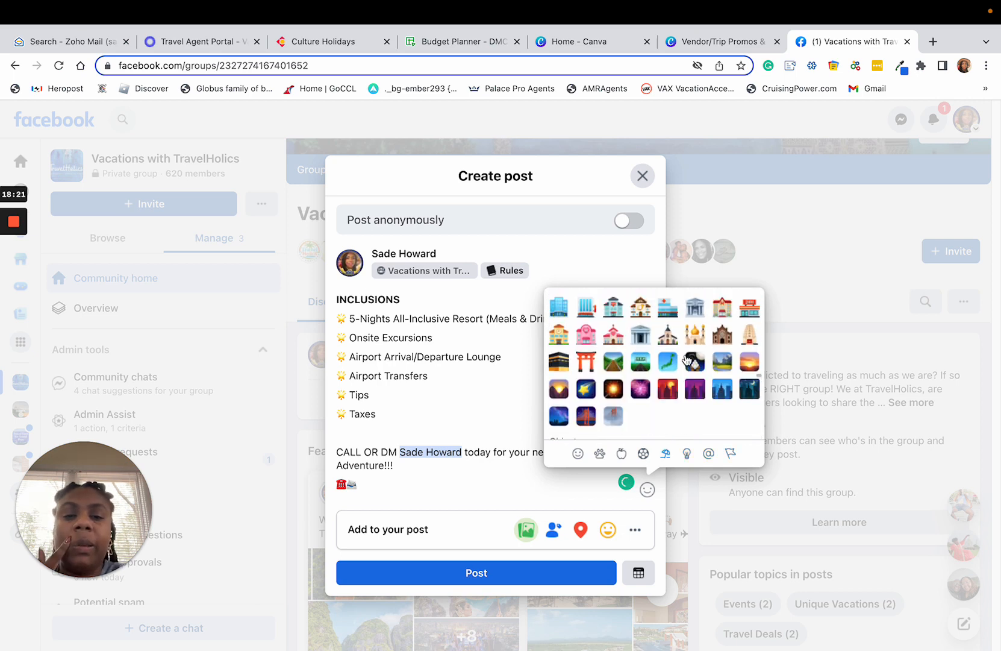
Insert a globe emoji after the envelope emoji to represent the website.
{"action": "scroll", "coordinate": [687, 360], "scroll_direction": "up", "scroll_amount": 10}
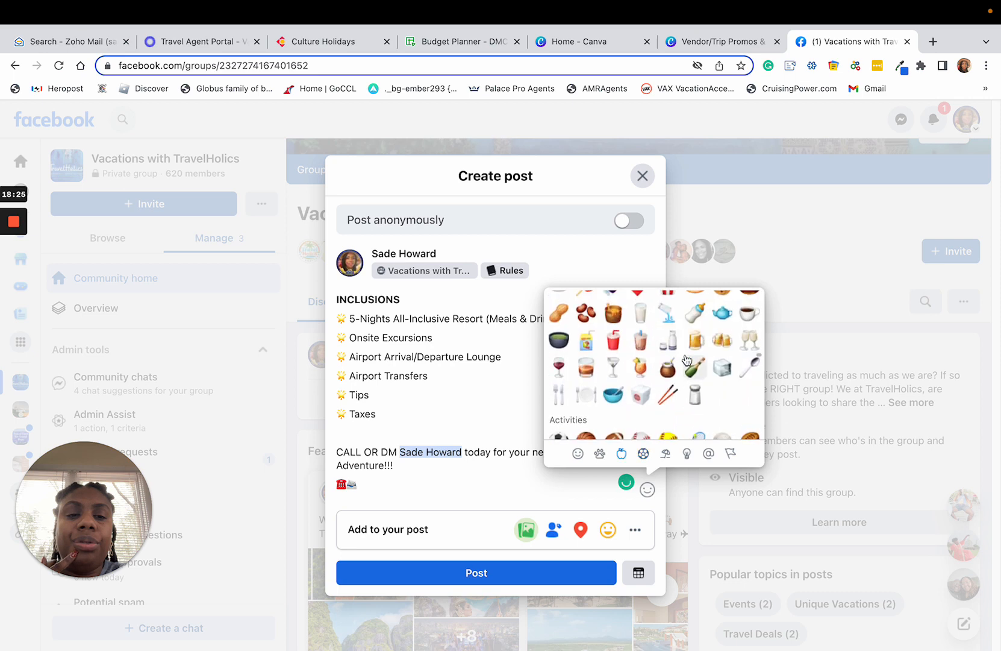
{"action": "scroll", "coordinate": [687, 360], "scroll_direction": "up", "scroll_amount": 10}
{"action": "scroll", "coordinate": [686, 359], "scroll_direction": "up", "scroll_amount": 10}
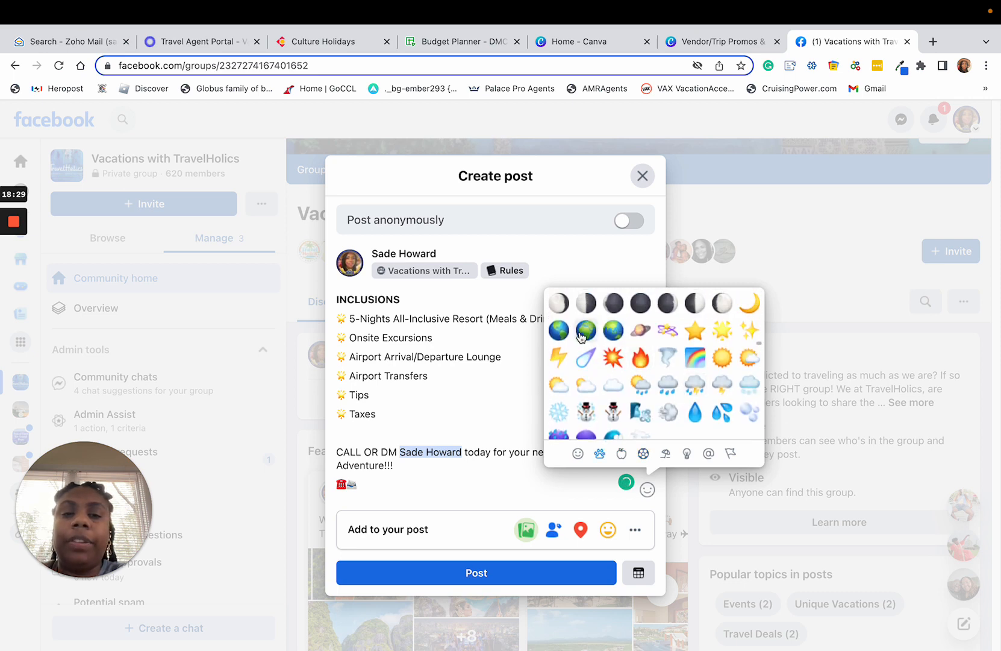
{"action": "left_click", "coordinate": [586, 330]}
Split the telephone, envelope and globe emojis onto three separate lines below the call to action.
{"action": "left_click", "coordinate": [355, 486]}
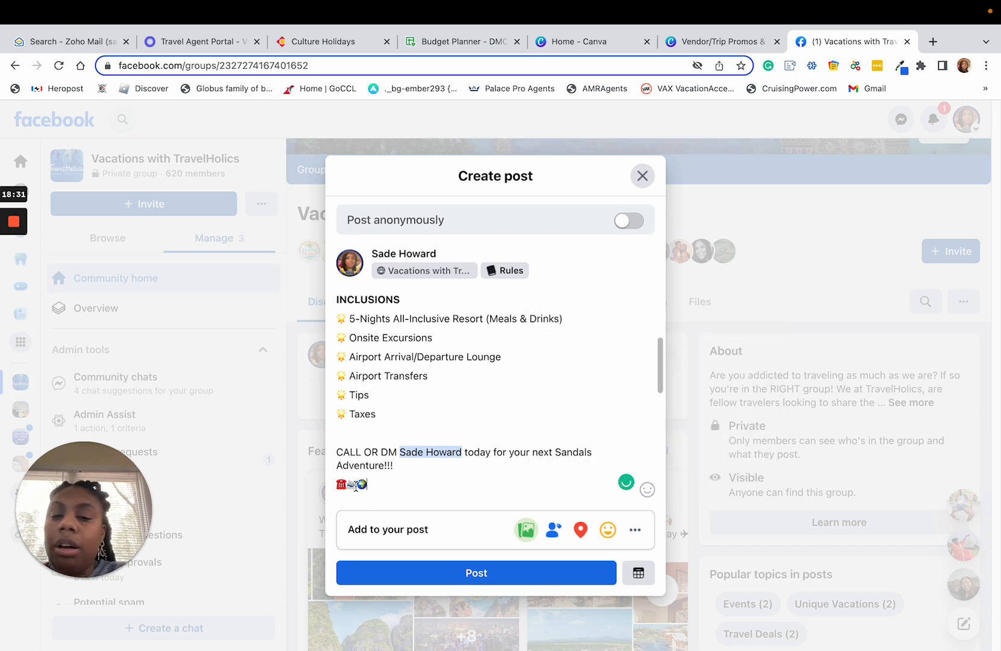
{"action": "key", "text": "Return"}
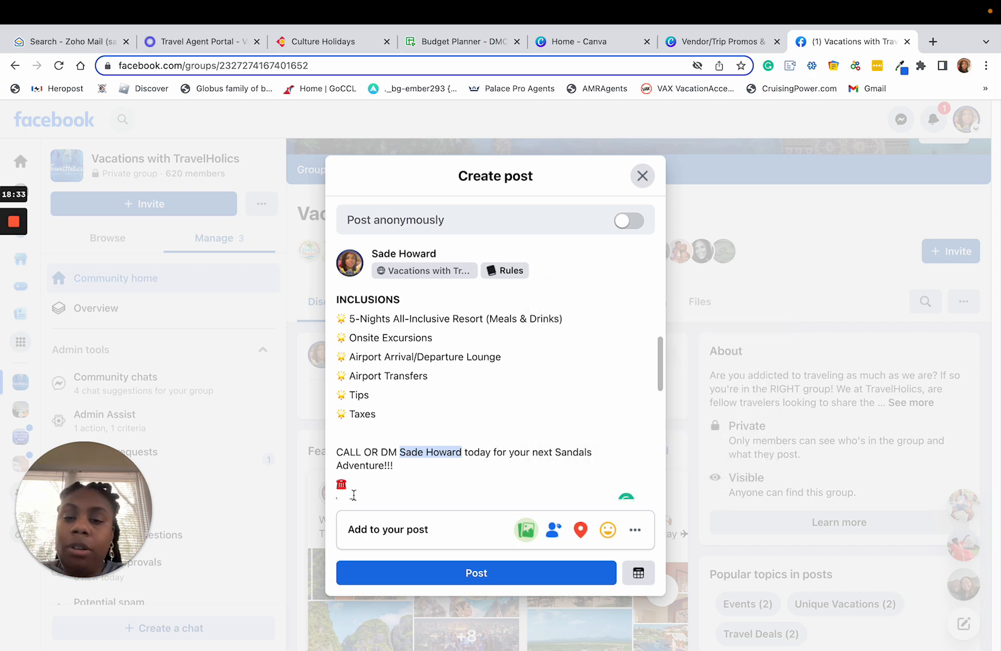
{"action": "scroll", "coordinate": [371, 479], "scroll_direction": "down", "scroll_amount": 1}
{"action": "left_click", "coordinate": [348, 479]}
{"action": "key", "text": "Return"}
{"action": "scroll", "coordinate": [360, 478], "scroll_direction": "down", "scroll_amount": 1}
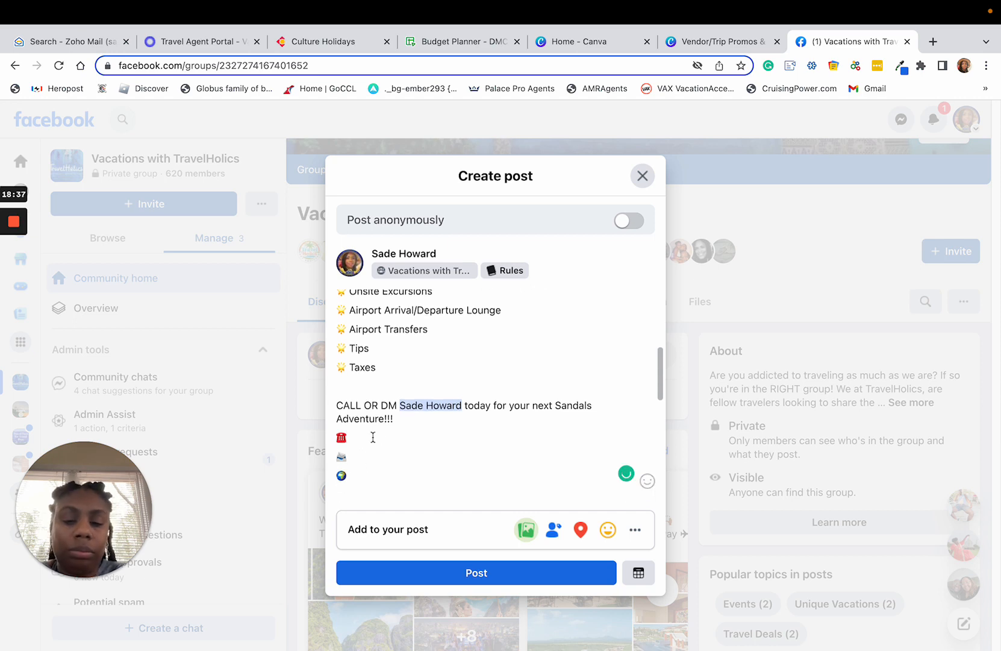
Enter a colon and the agent's phone number after the telephone emoji, and put a colon after the envelope emoji.
{"action": "left_click", "coordinate": [372, 437]}
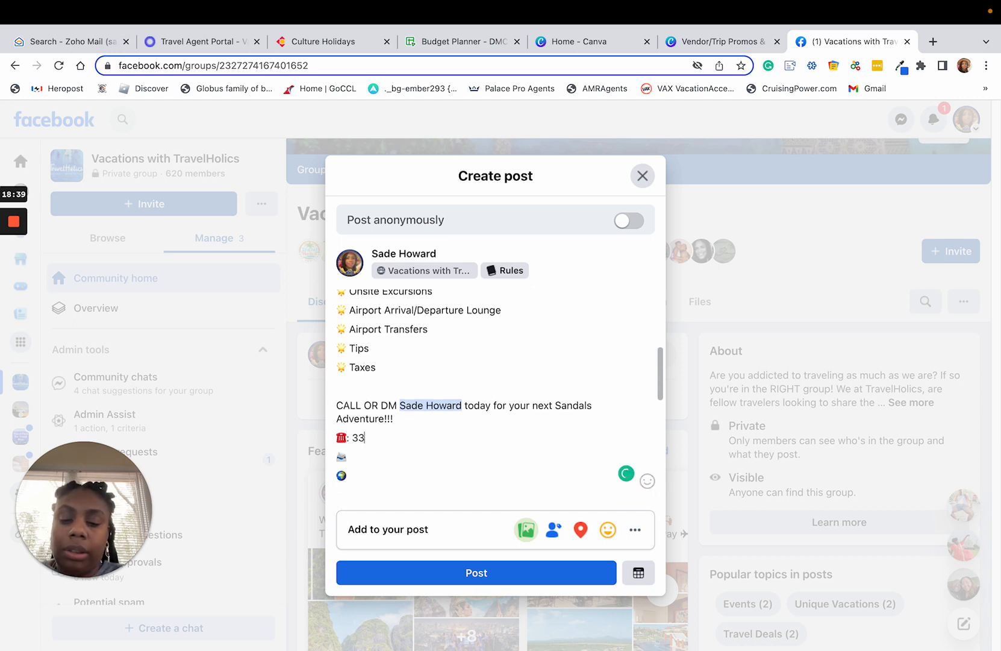
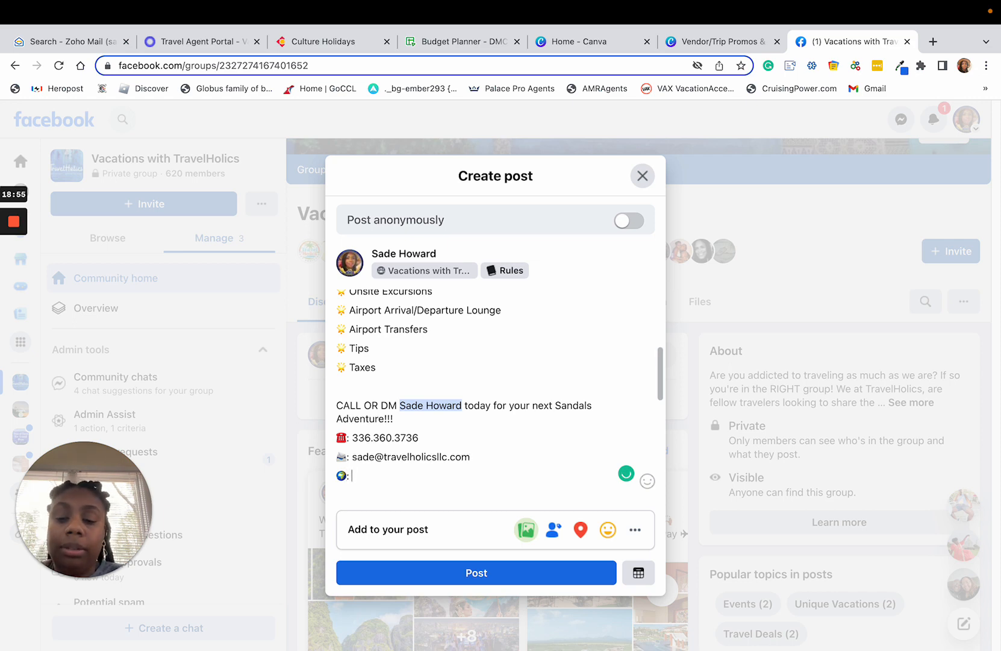
{"action": "type", "text": "www"}
{"action": "key", "text": "BackSpace"}
{"action": "key", "text": "BackSpace"}
{"action": "key", "text": "BackSpace"}
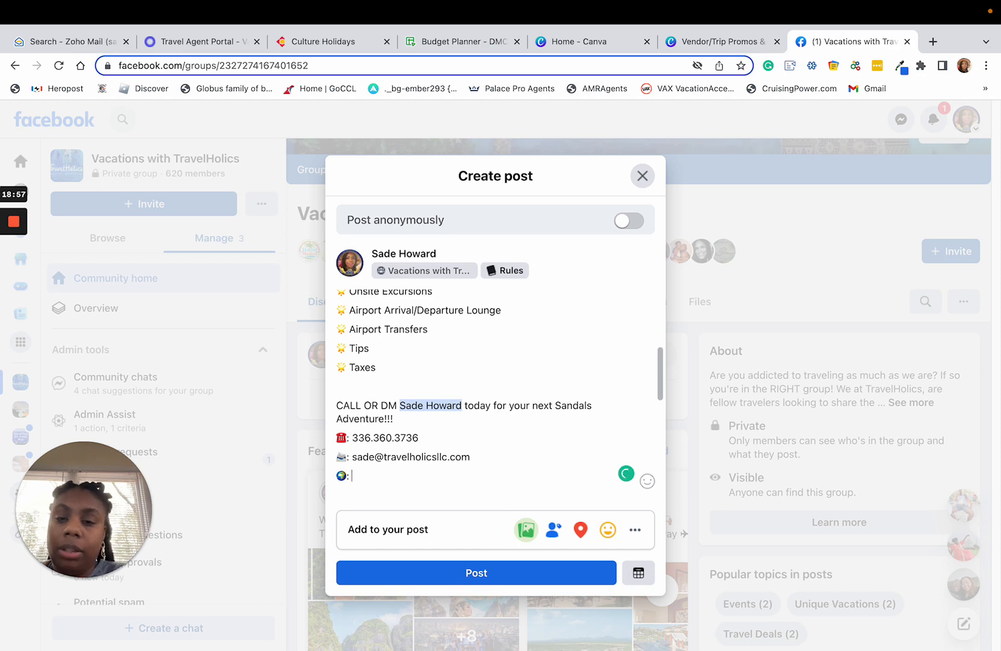
{"action": "type", "text": "WW"}
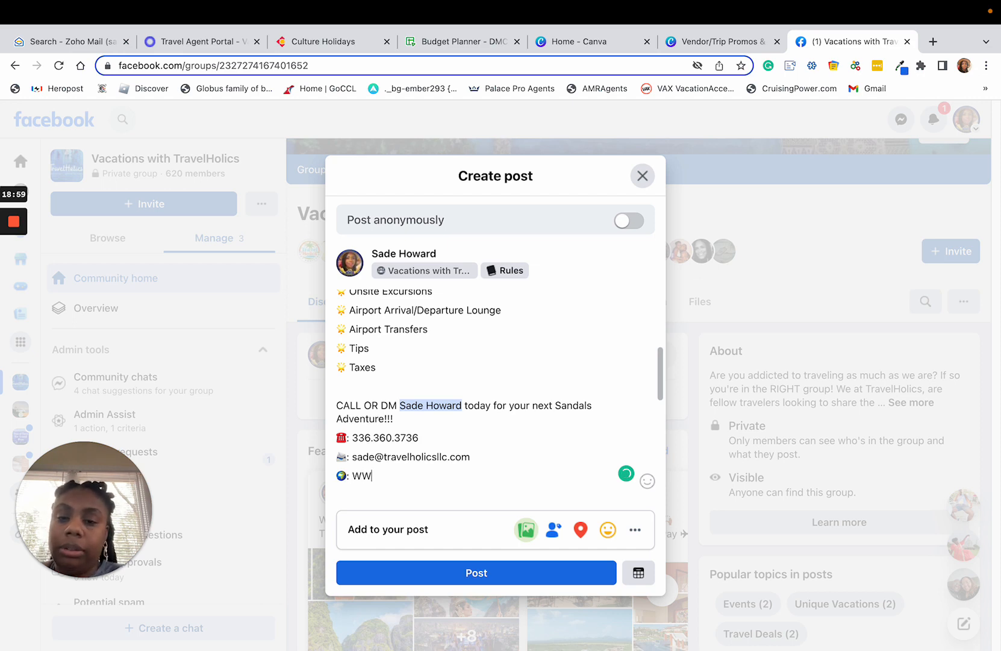
{"action": "type", "text": "W.TRAVELH"}
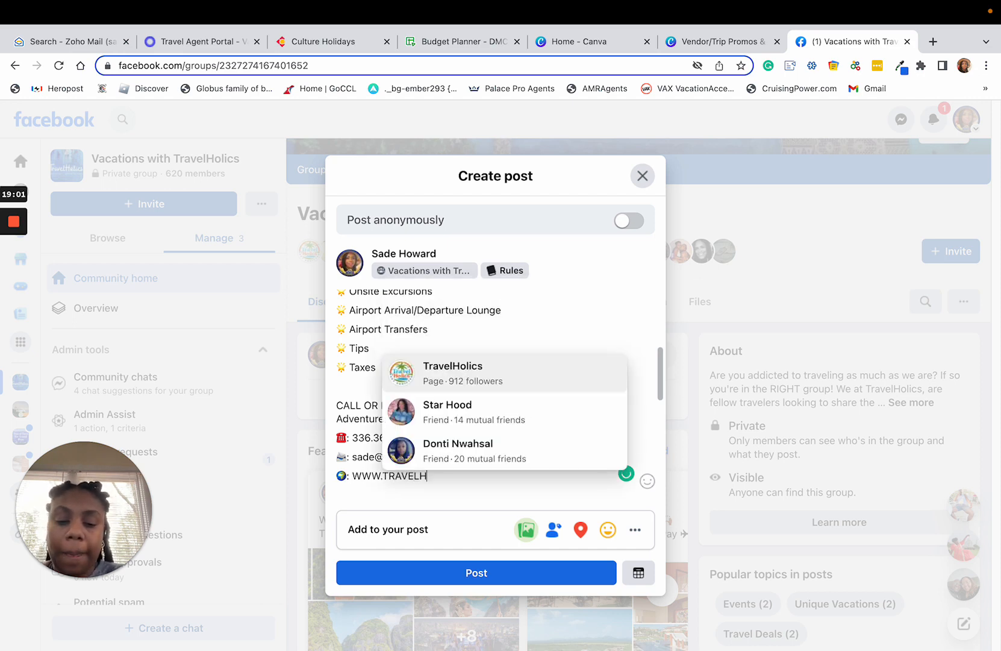
{"action": "type", "text": "OLICSLLC."}
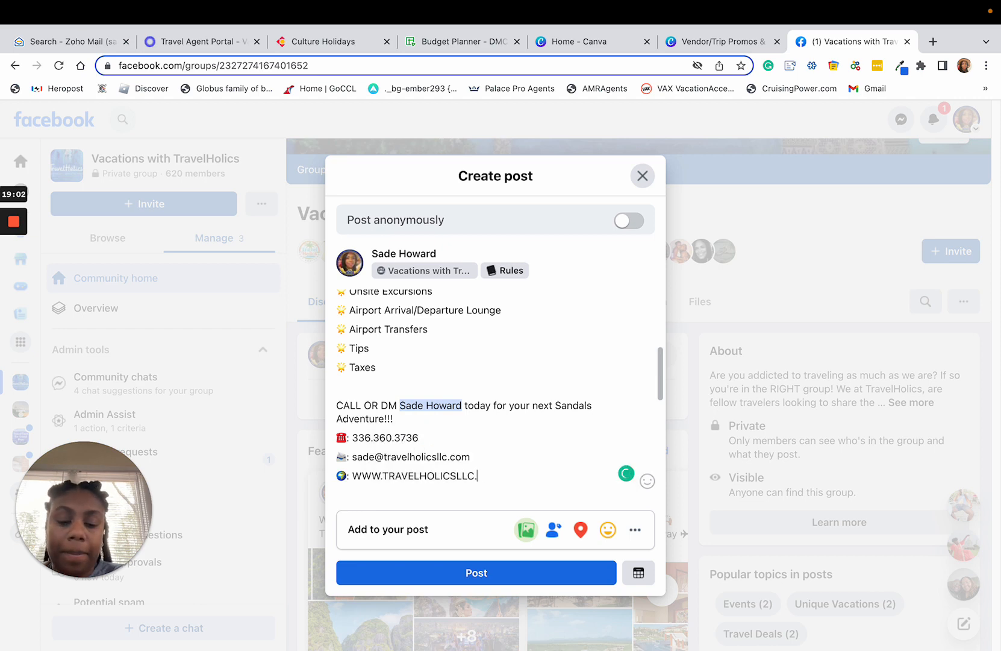
{"action": "type", "text": "COM"}
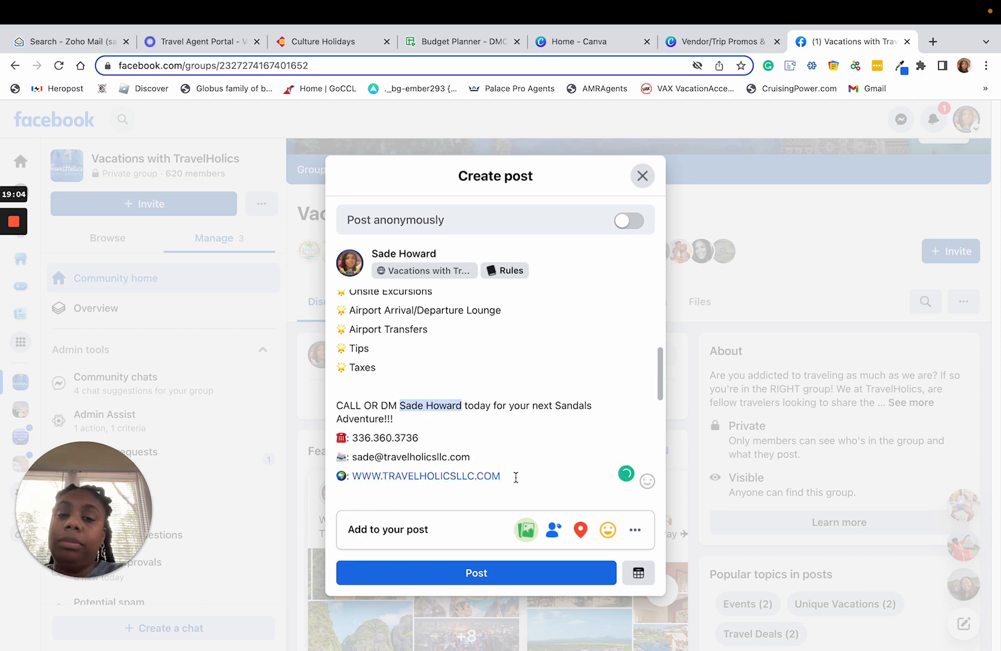
Format the call-to-action sentence as a level-2 heading and remove the blank line between it and the inclusions list.
{"action": "left_click", "coordinate": [366, 410]}
{"action": "left_click_drag", "start_coordinate": [399, 415], "coordinate": [335, 404]}
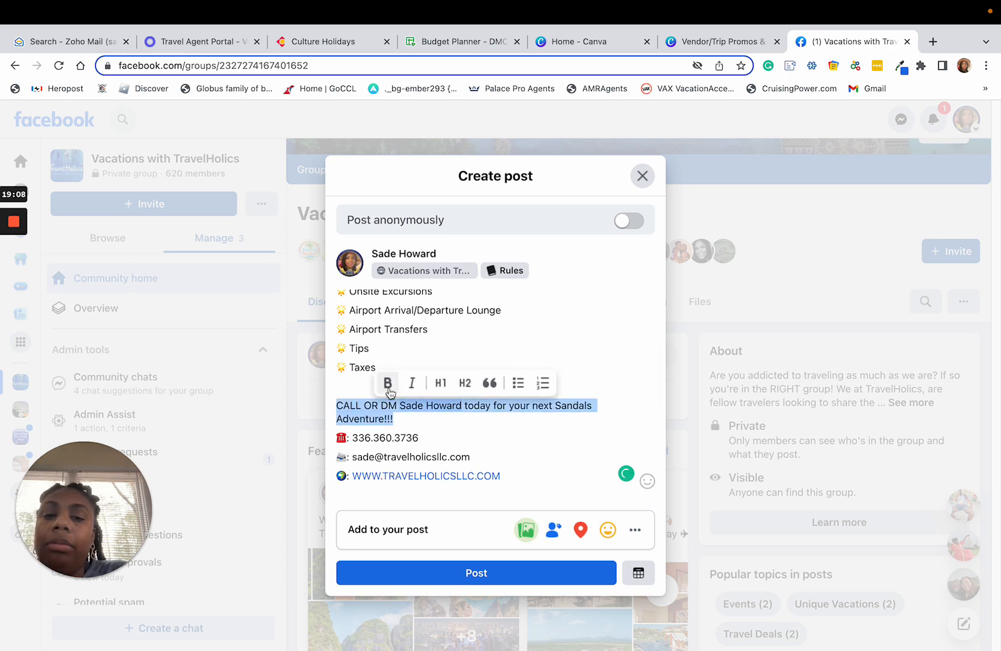
{"action": "left_click", "coordinate": [465, 384]}
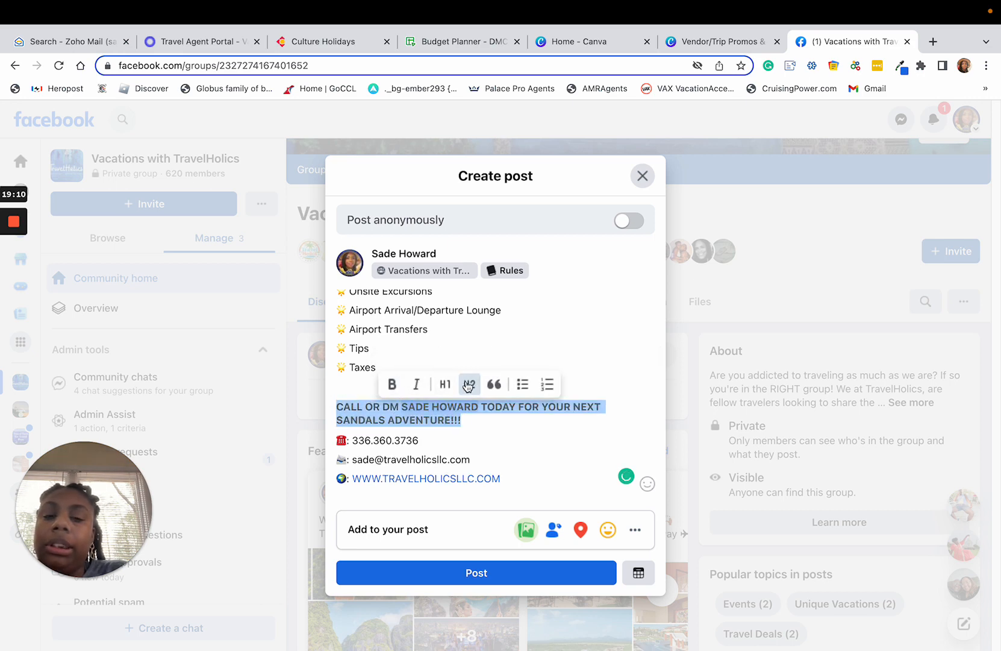
{"action": "left_click", "coordinate": [484, 450]}
{"action": "key", "text": "BackSpace"}
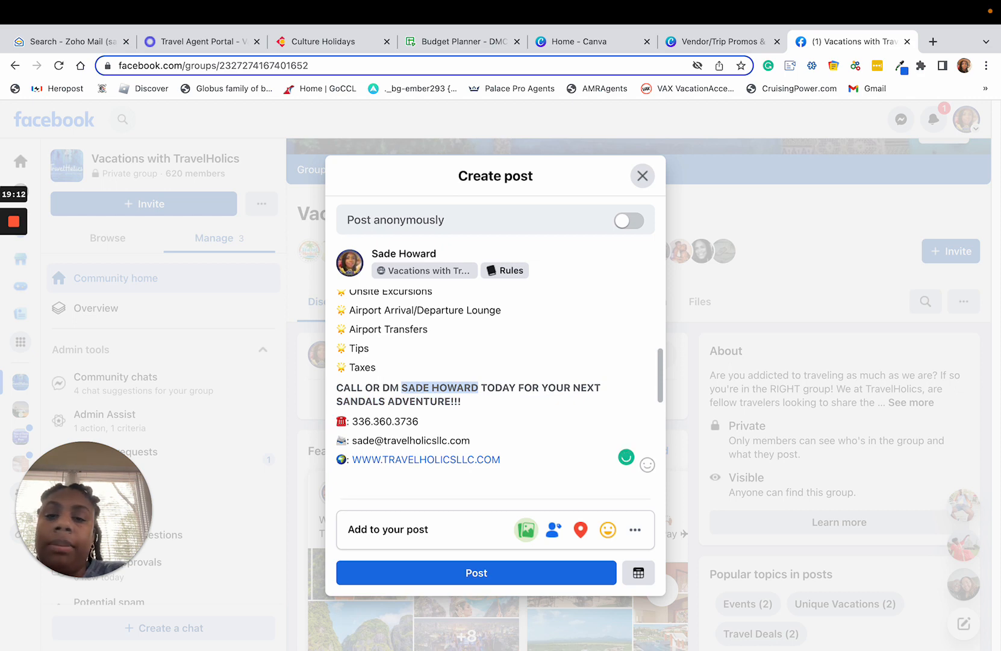
{"action": "left_click", "coordinate": [502, 431]}
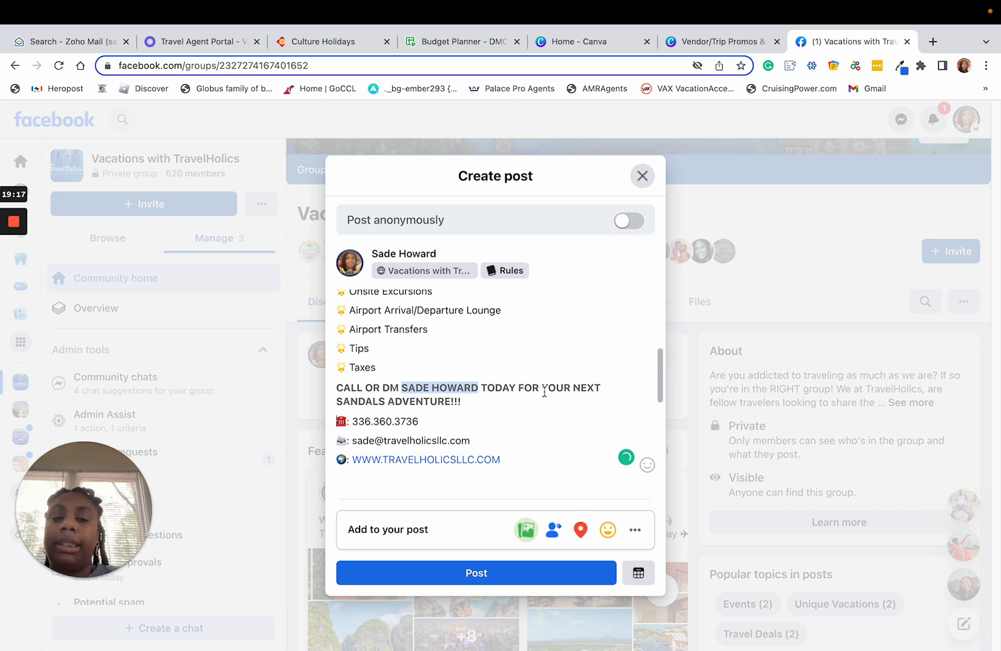
Try scheduling the post for Feb 27, 2023, and return to the draft without setting a time.
{"action": "scroll", "coordinate": [545, 392], "scroll_direction": "down", "scroll_amount": 5}
{"action": "scroll", "coordinate": [524, 410], "scroll_direction": "up", "scroll_amount": 2}
{"action": "scroll", "coordinate": [513, 421], "scroll_direction": "down", "scroll_amount": 2}
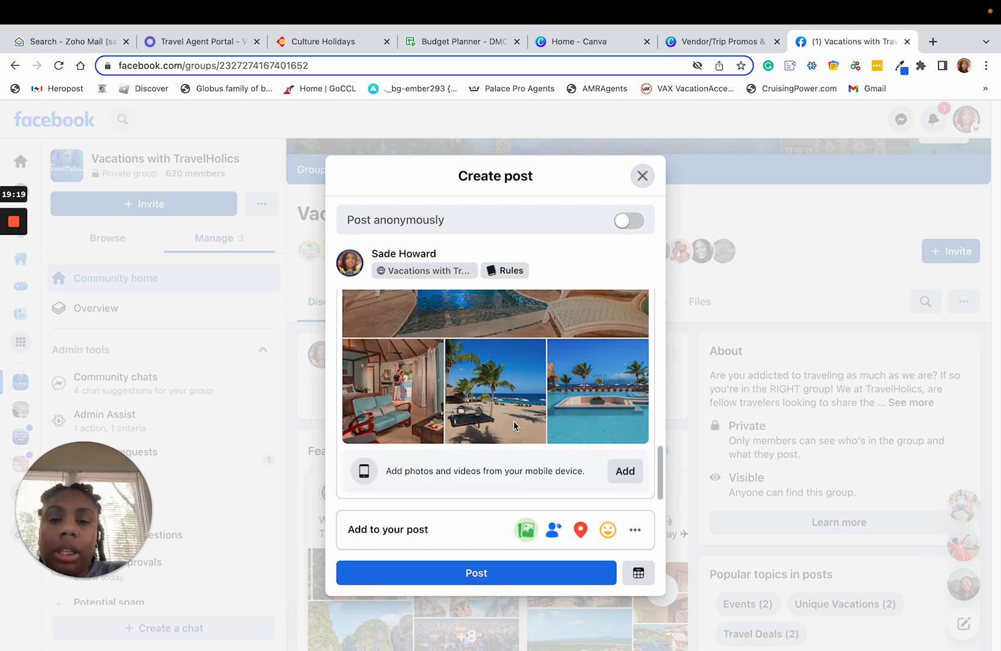
{"action": "scroll", "coordinate": [513, 422], "scroll_direction": "up", "scroll_amount": 10}
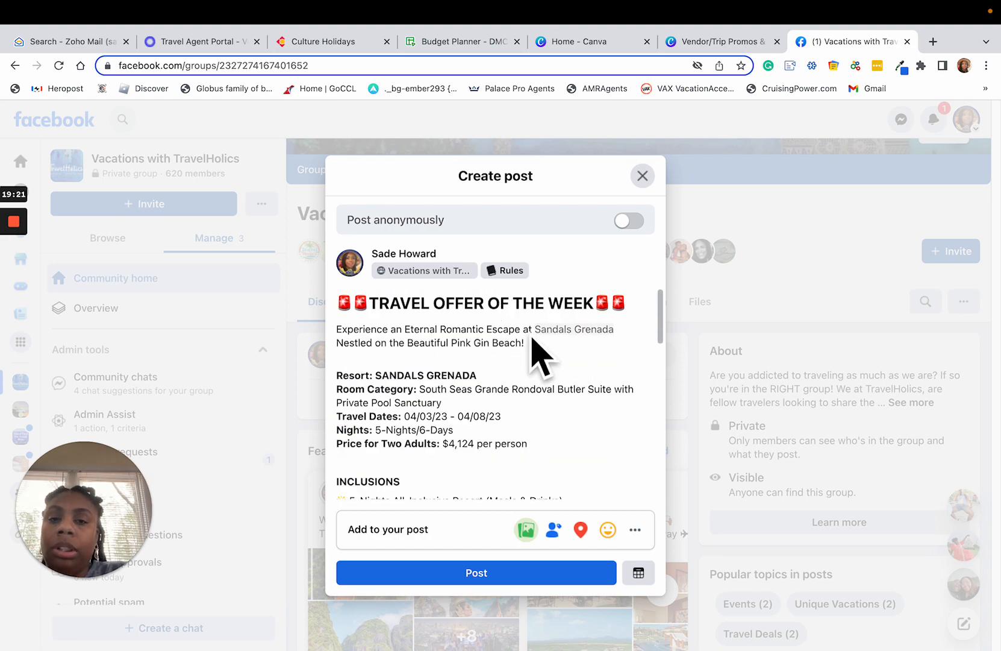
{"action": "scroll", "coordinate": [630, 532], "scroll_direction": "down", "scroll_amount": 5}
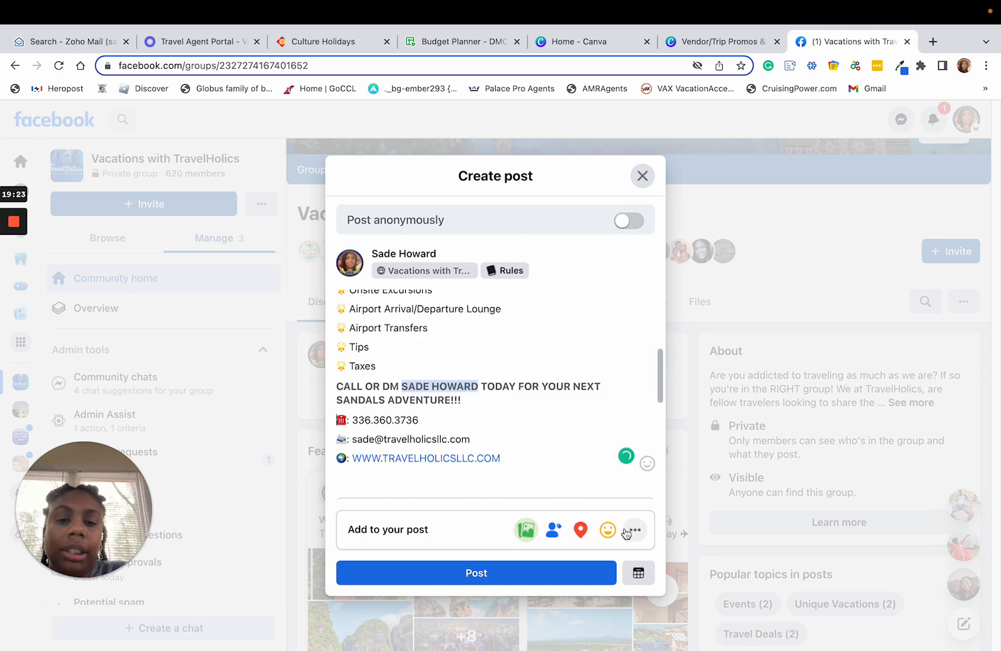
{"action": "left_click", "coordinate": [638, 575]}
{"action": "left_click", "coordinate": [380, 343]}
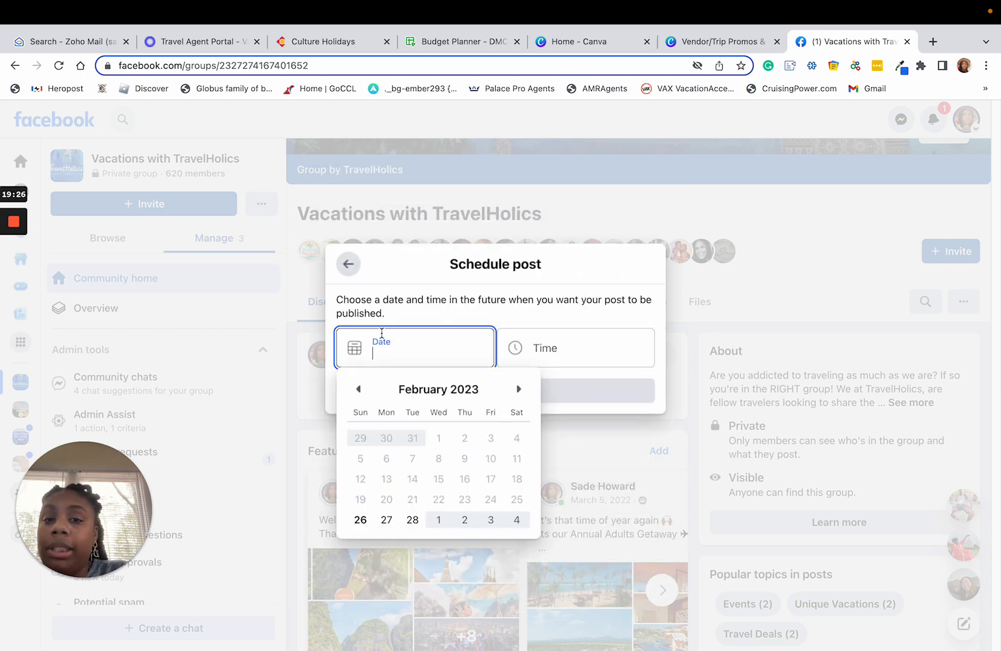
{"action": "left_click", "coordinate": [387, 522]}
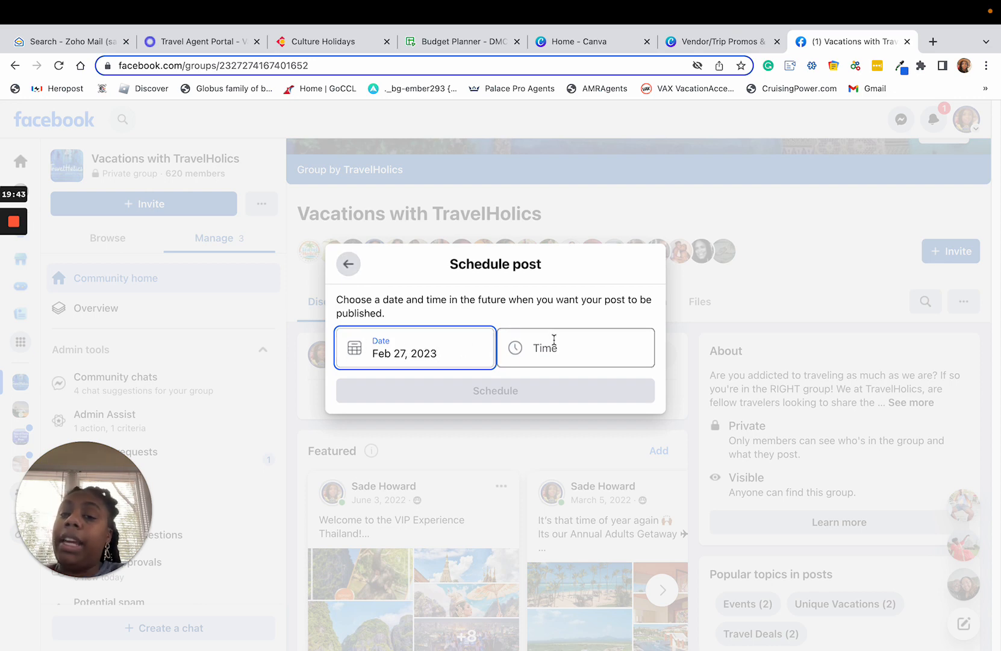
{"action": "left_click", "coordinate": [348, 263]}
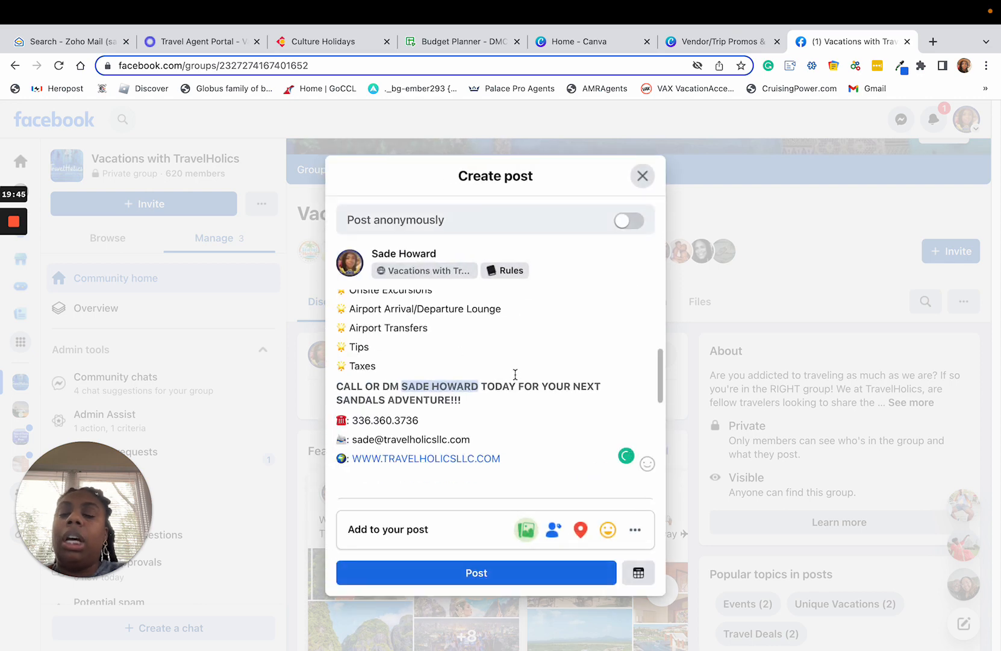
Copy the entire post text, from the "TRAVEL OFFER OF THE WEEK" heading through the website line.
{"action": "scroll", "coordinate": [561, 425], "scroll_direction": "down", "scroll_amount": 5}
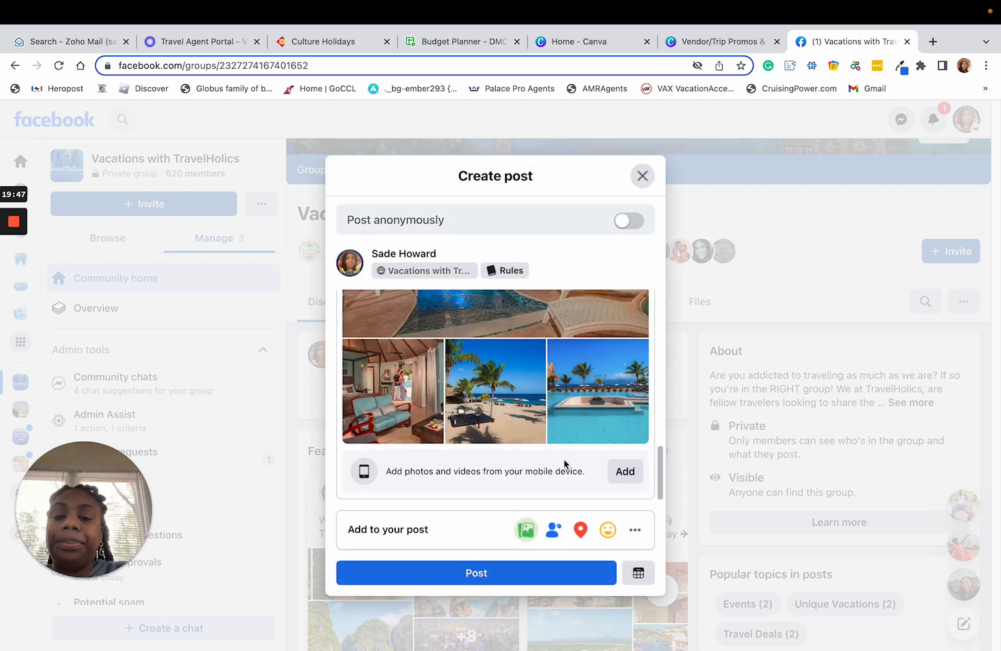
{"action": "scroll", "coordinate": [565, 464], "scroll_direction": "up", "scroll_amount": 5}
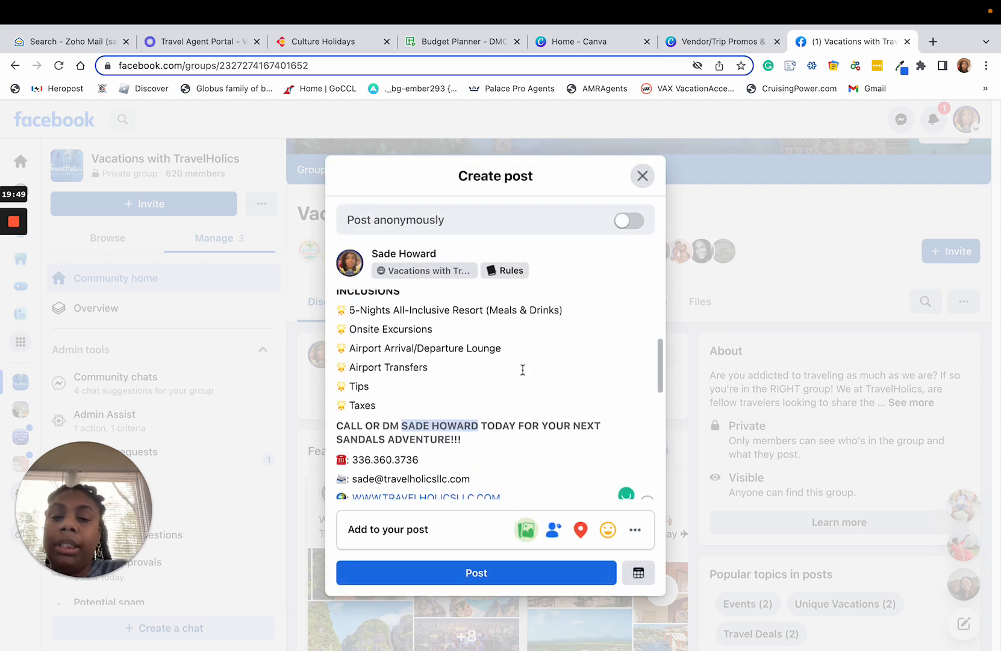
{"action": "scroll", "coordinate": [523, 369], "scroll_direction": "up", "scroll_amount": 3}
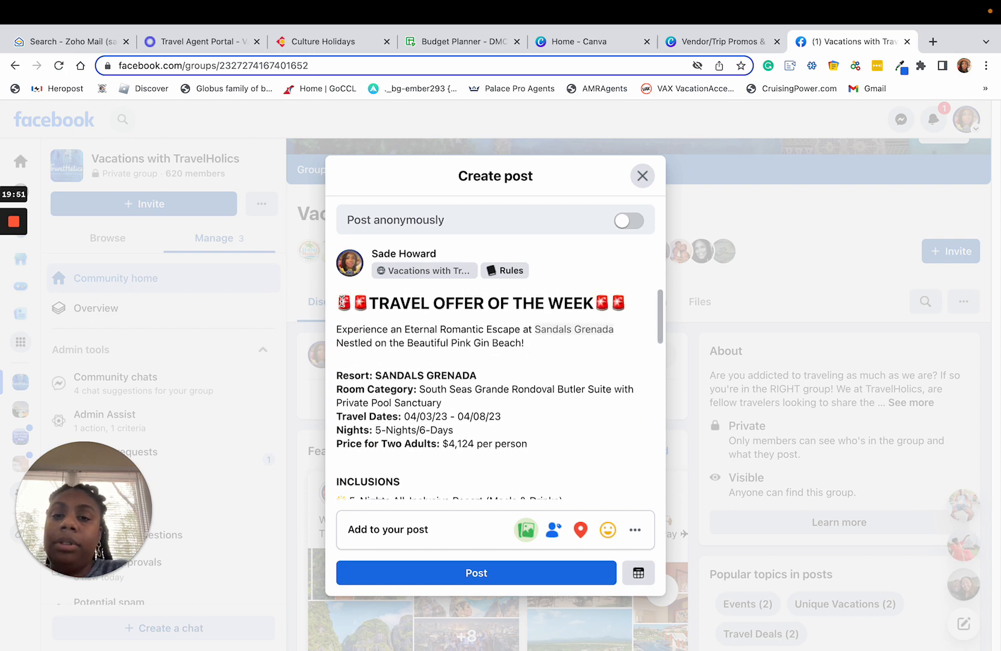
{"action": "scroll", "coordinate": [410, 298], "scroll_direction": "down", "scroll_amount": 1}
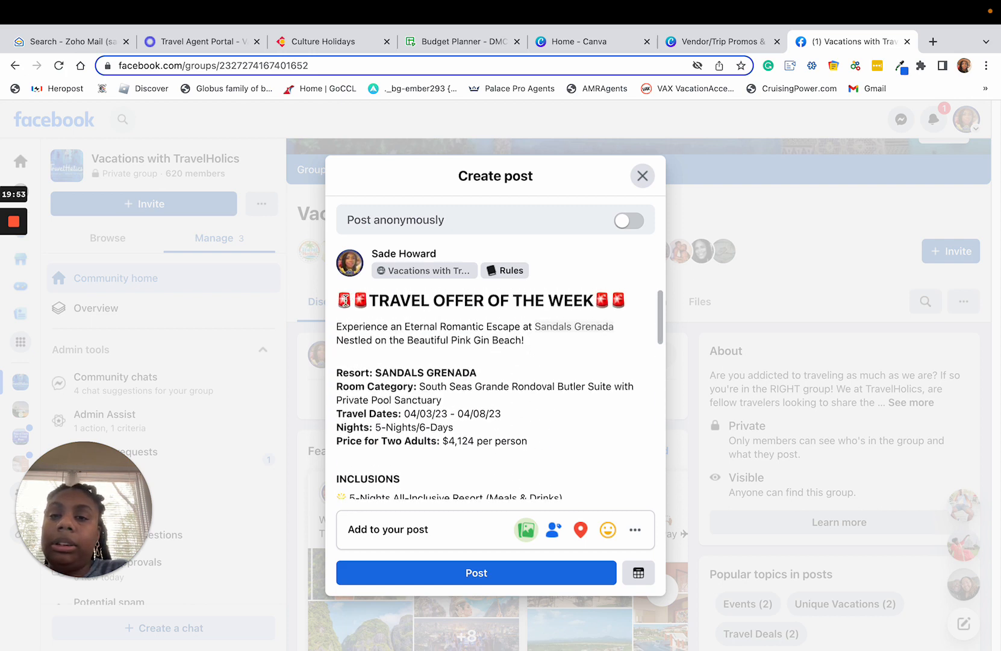
{"action": "double_click", "coordinate": [343, 300]}
{"action": "left_click", "coordinate": [340, 300]}
{"action": "left_click_drag", "start_coordinate": [338, 300], "coordinate": [525, 453]}
{"action": "scroll", "coordinate": [496, 407], "scroll_direction": "down", "scroll_amount": 3}
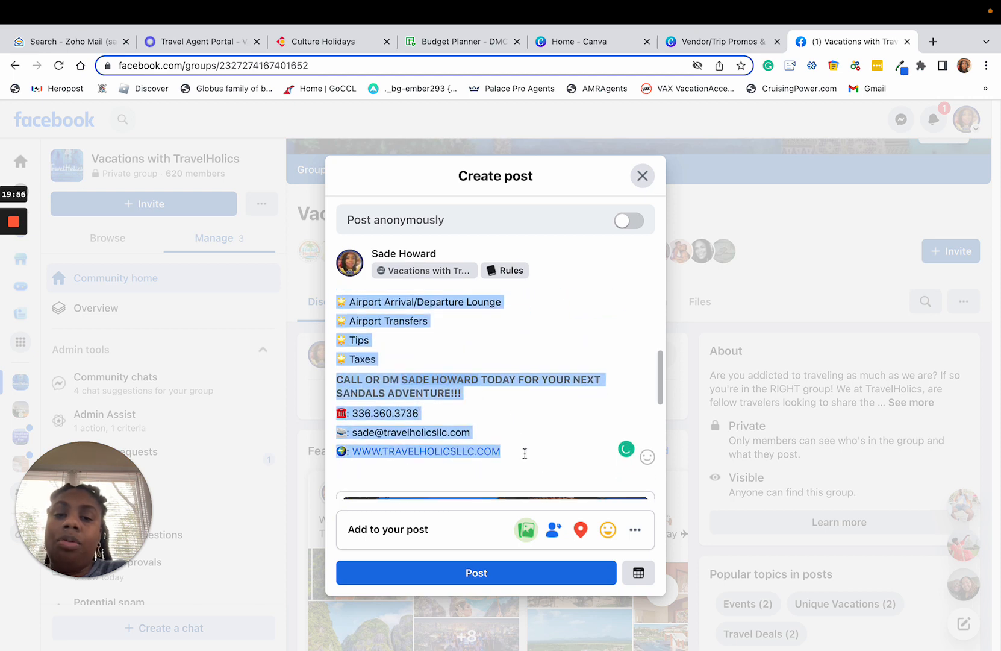
{"action": "right_click", "coordinate": [362, 359]}
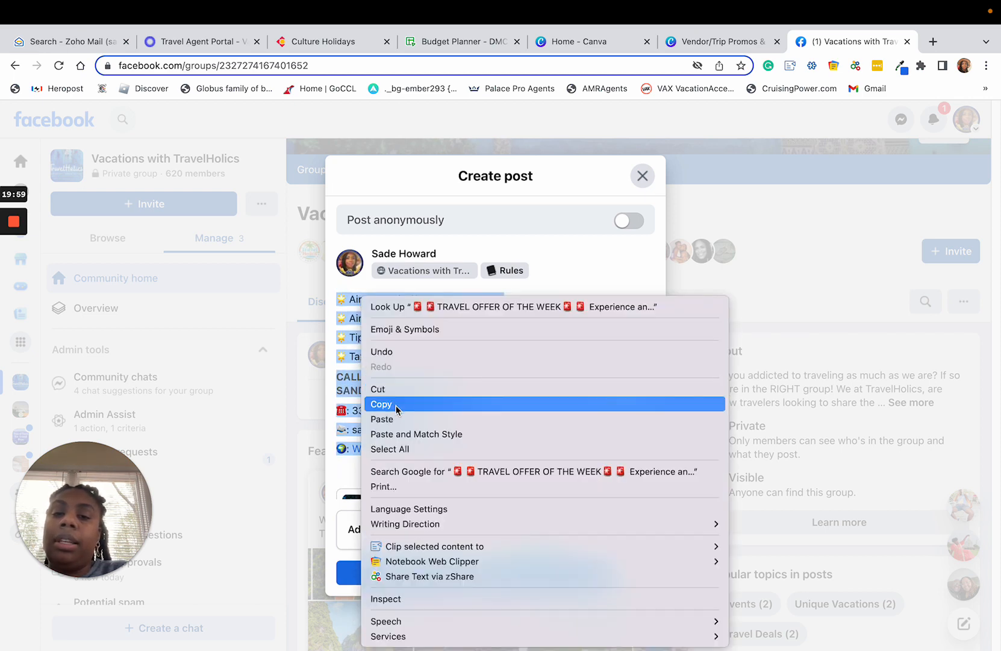
{"action": "left_click", "coordinate": [397, 406]}
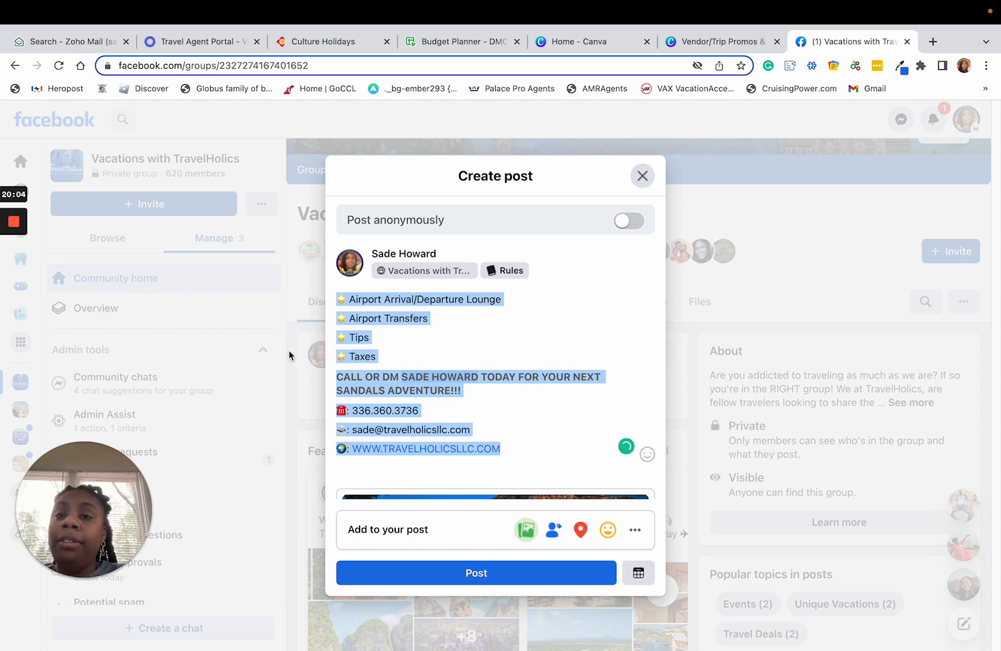
{"action": "mouse_move", "coordinate": [17, 224]}
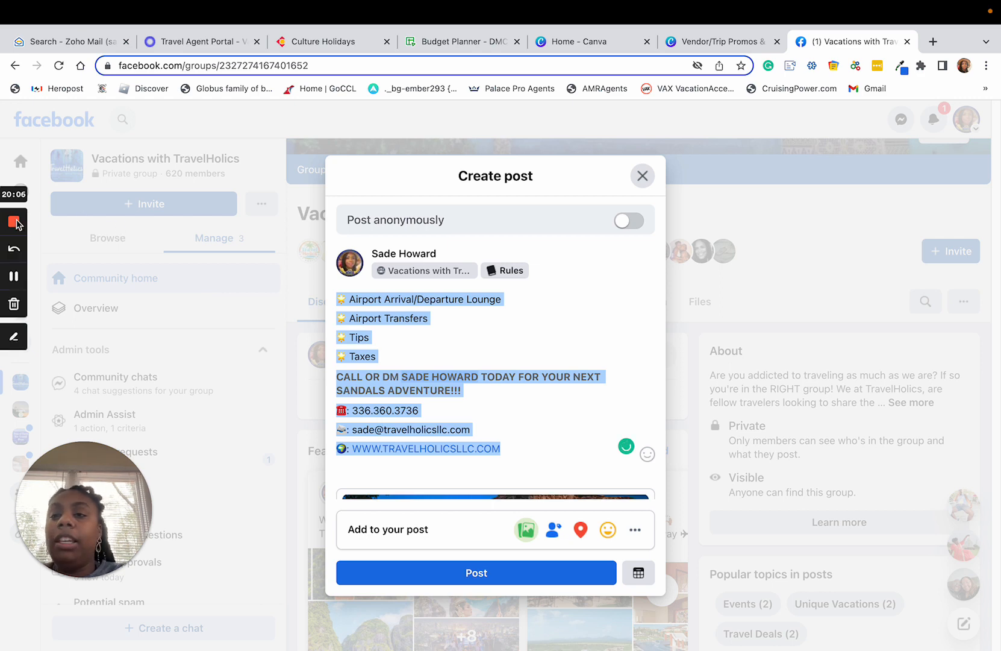